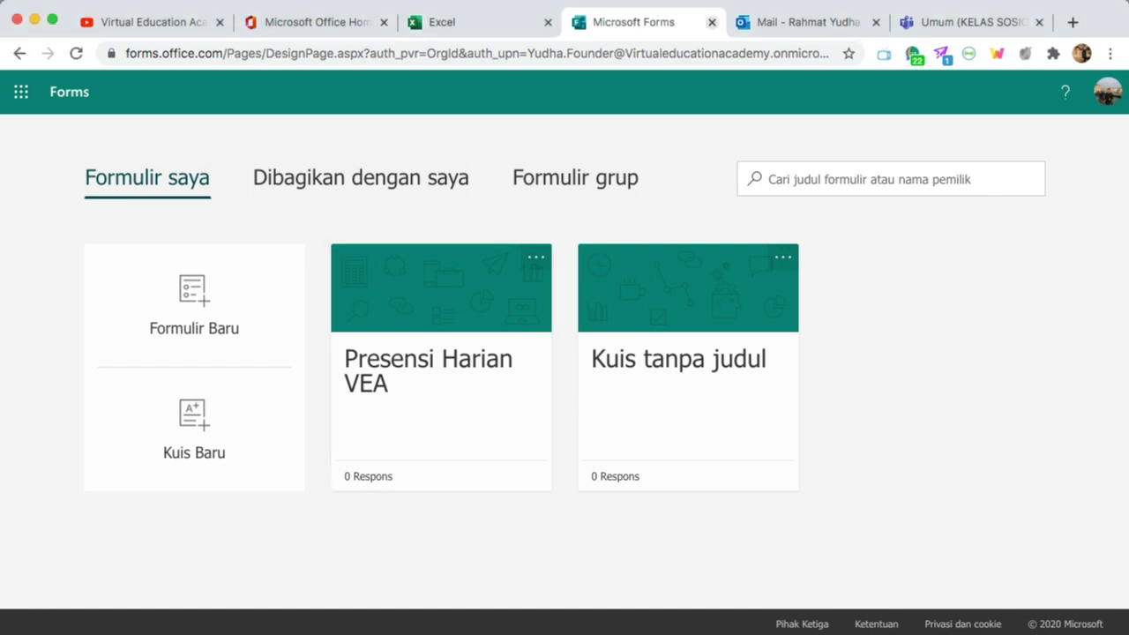
- Close the browser tabs for Microsoft Forms, Mail and the Teams class, leaving Excel in view
left_click(712, 22)
left_click(711, 22)
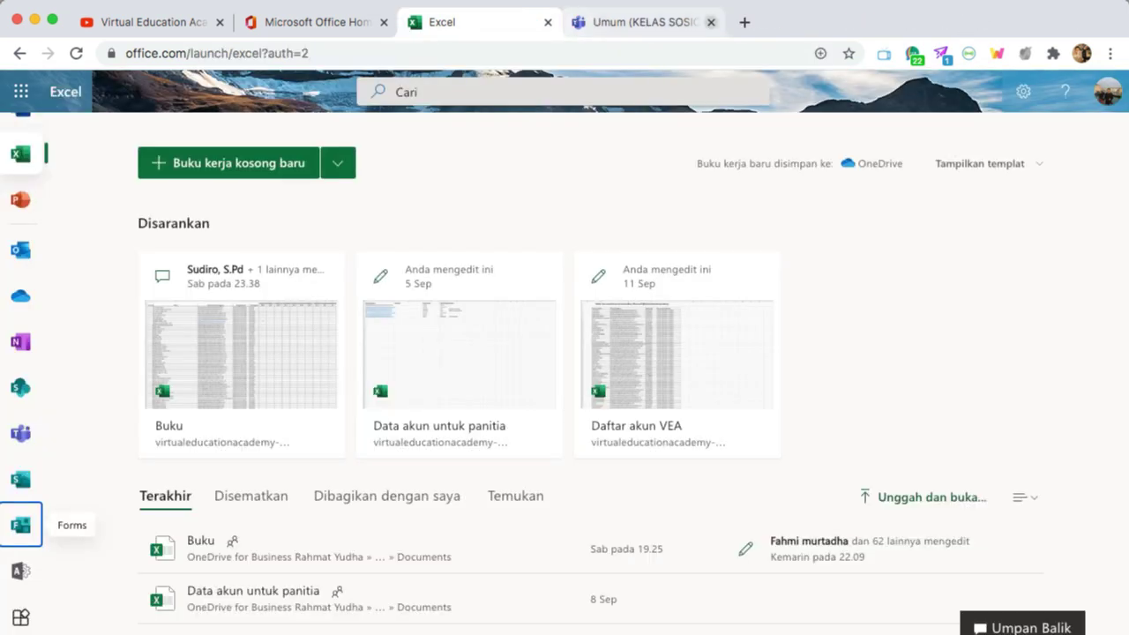
left_click(710, 22)
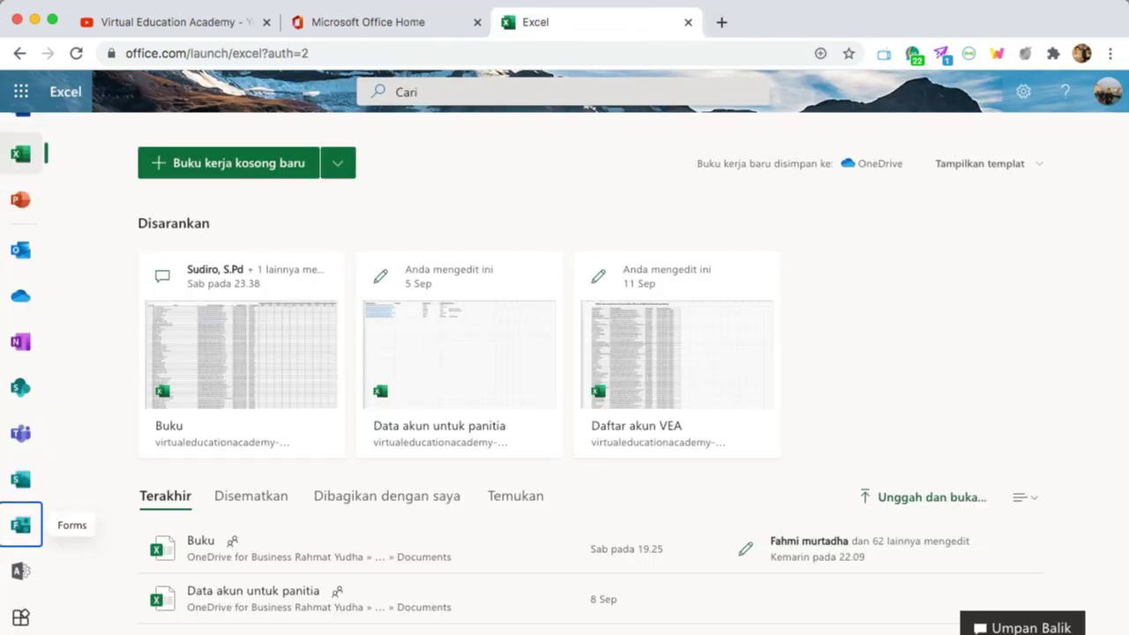
- Open the Office 365 home page and close the Excel tab
left_click(21, 91)
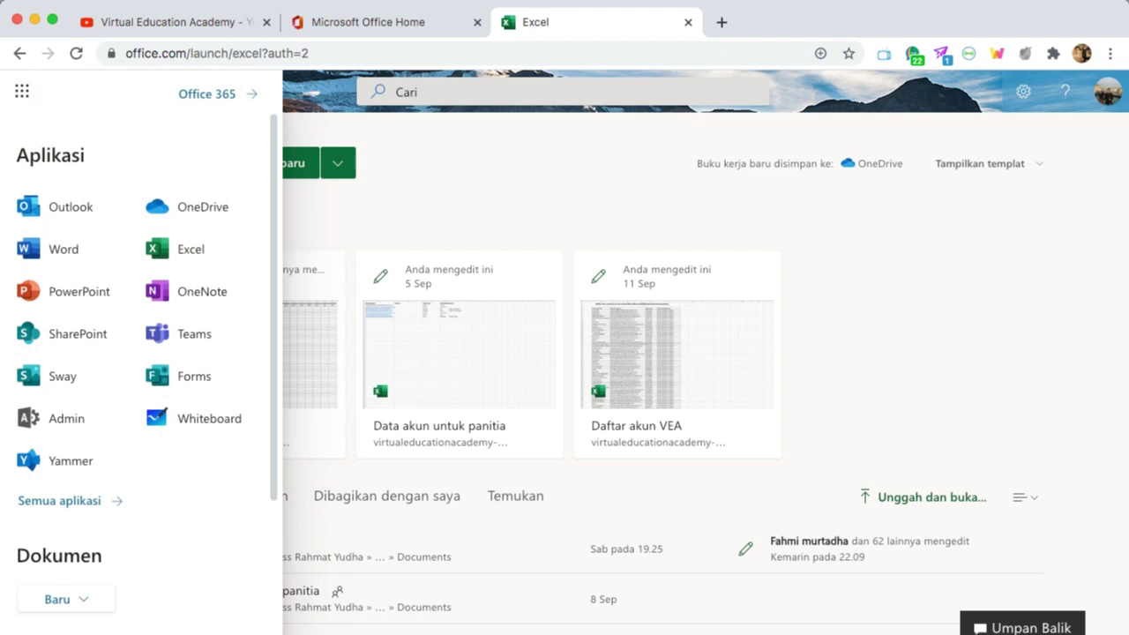
left_click(206, 94)
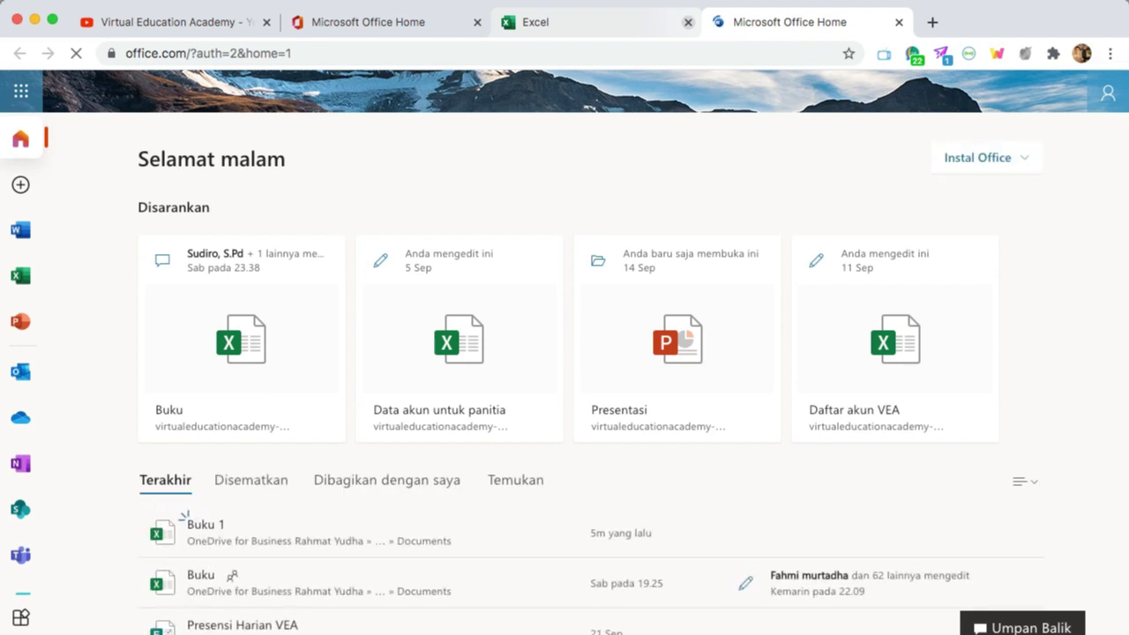
left_click(688, 22)
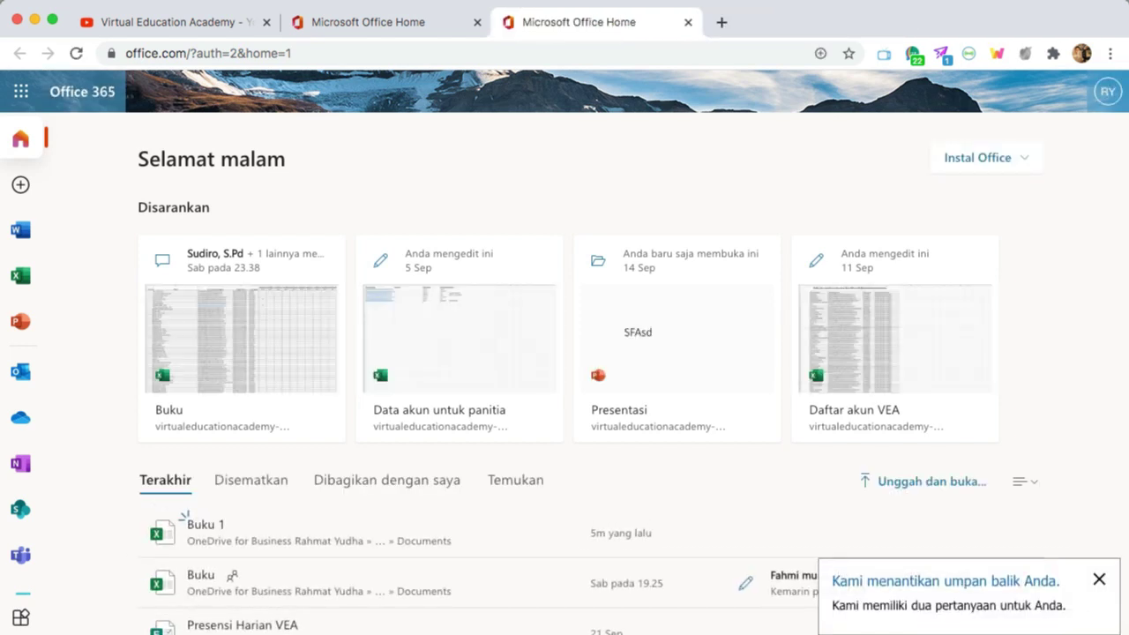
scroll(459, 344, "down", 5)
scroll(458, 344, "up", 5)
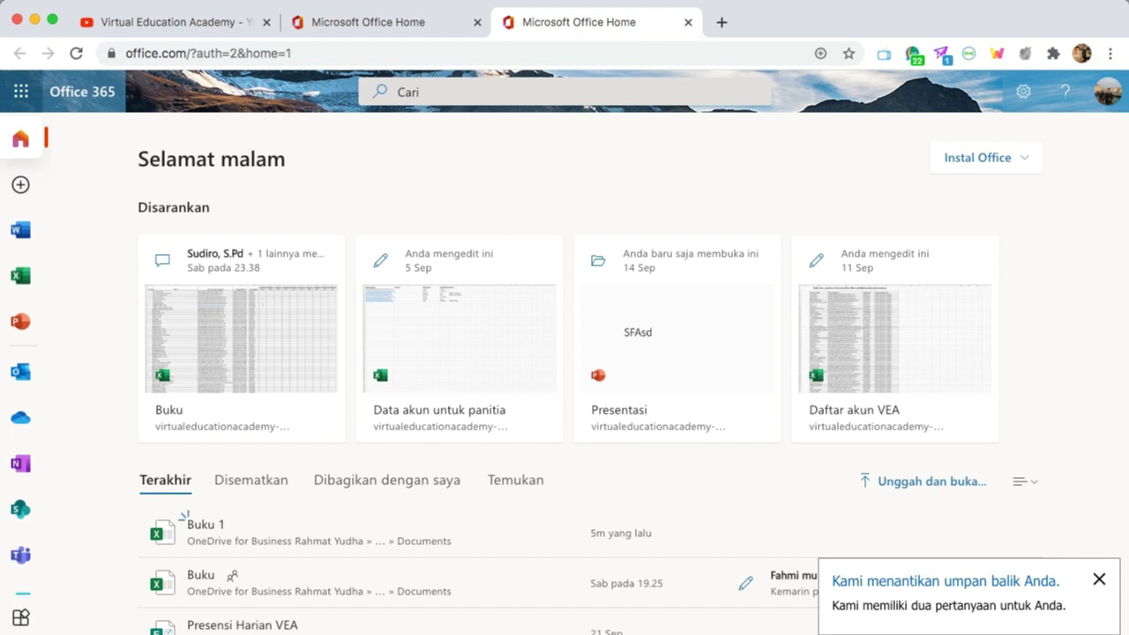
- Open Microsoft Forms from the list of Office 365 apps
left_click(21, 90)
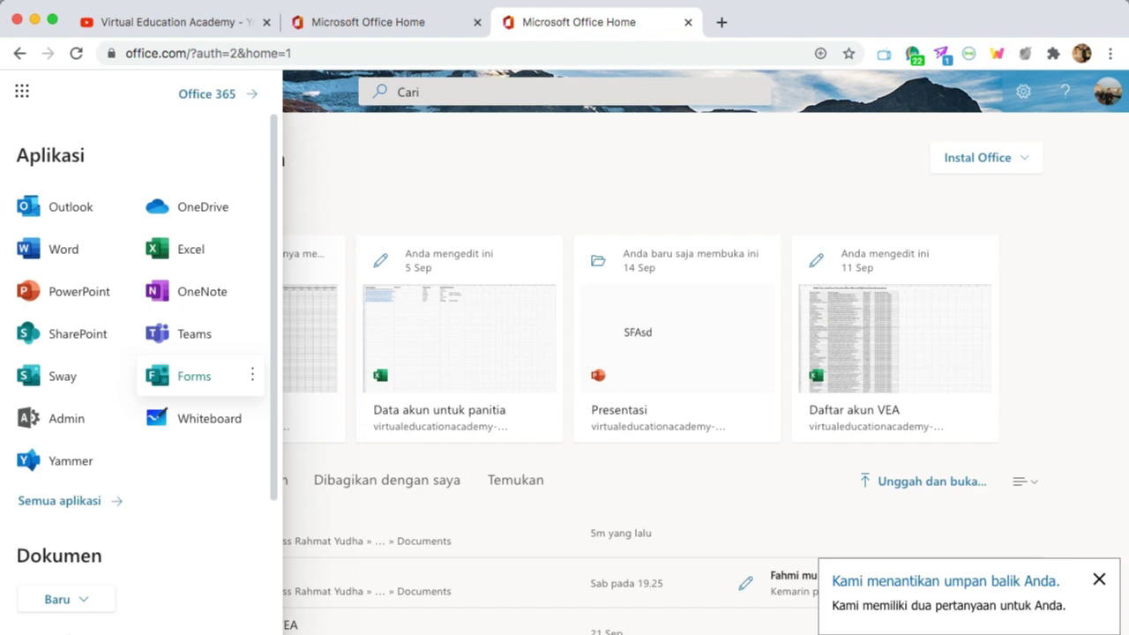
left_click(252, 375)
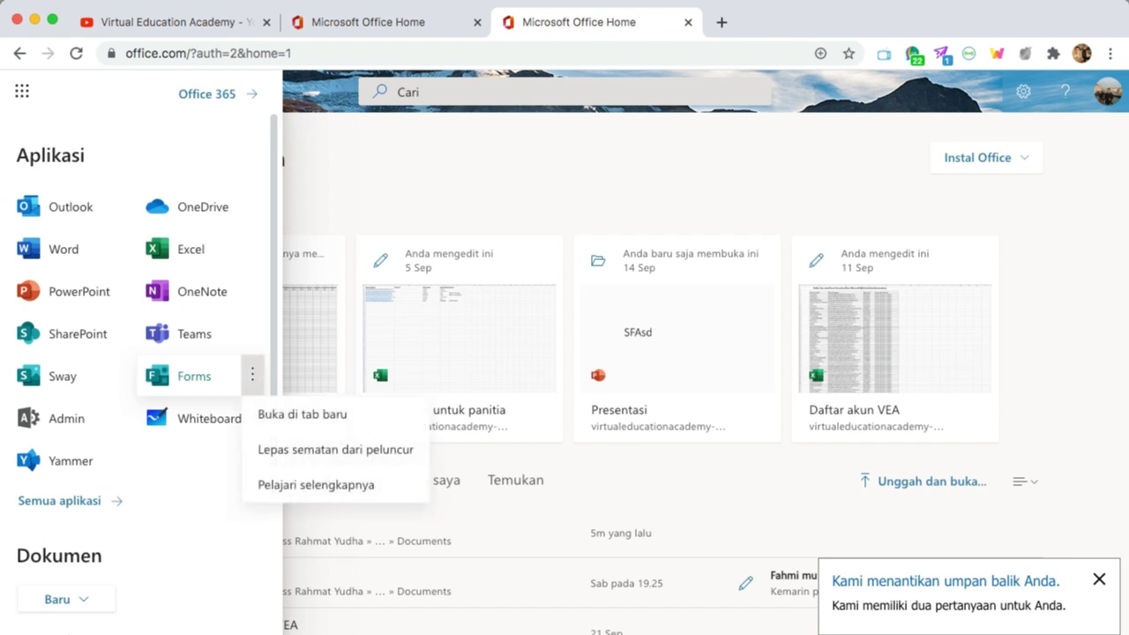
key("Escape")
key("Escape")
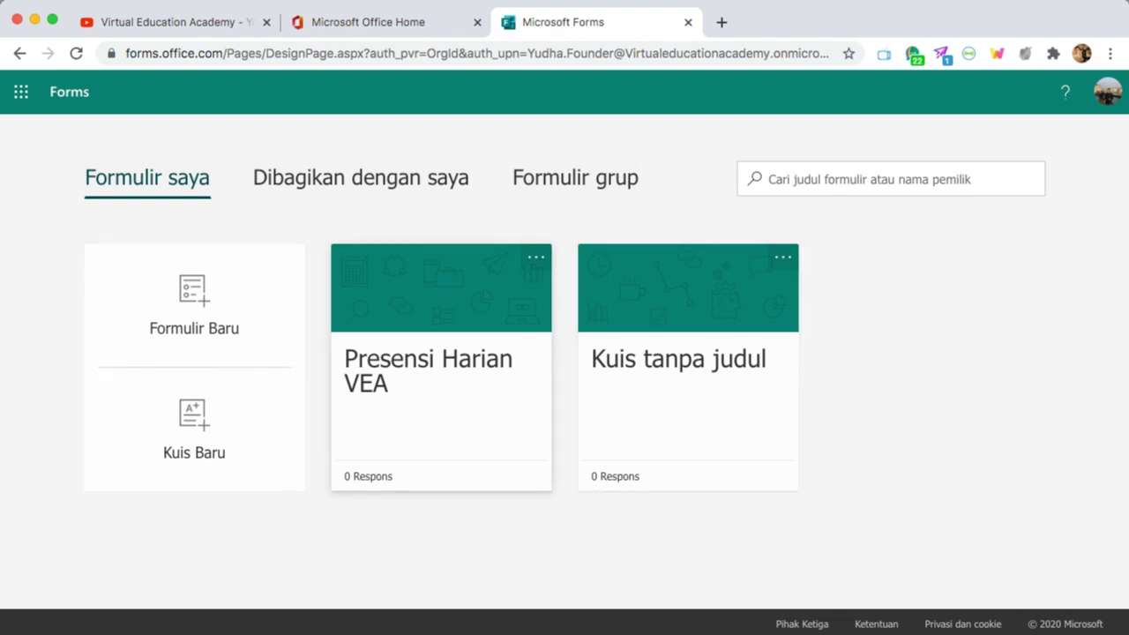
- Delete the form "Presensi Harian VEA" from the personal forms list
left_click(536, 257)
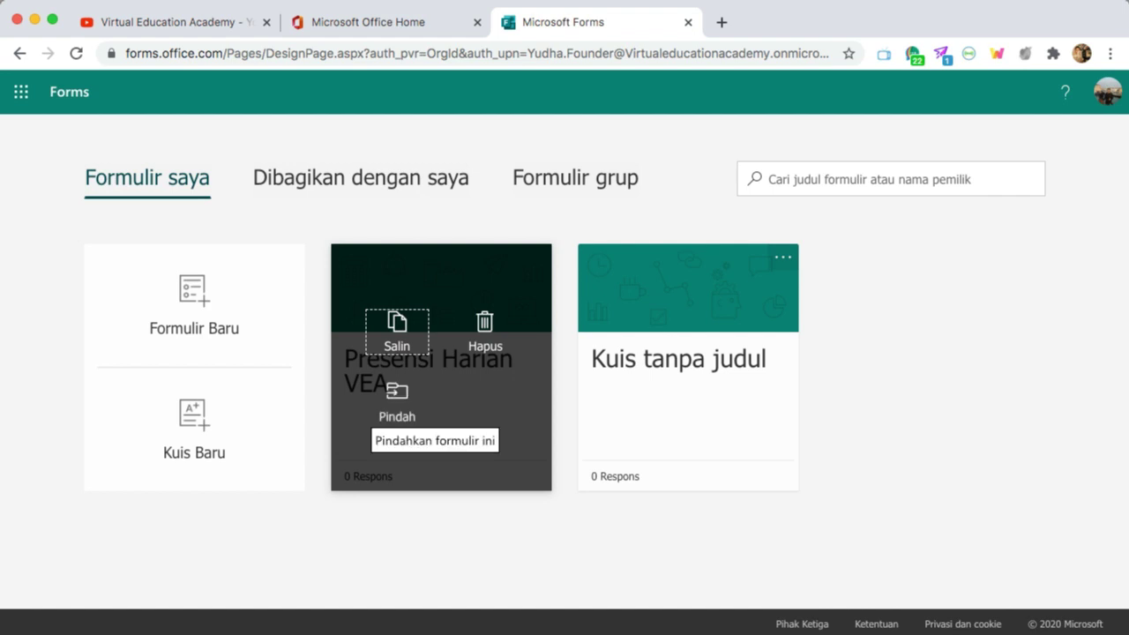
key("Tab")
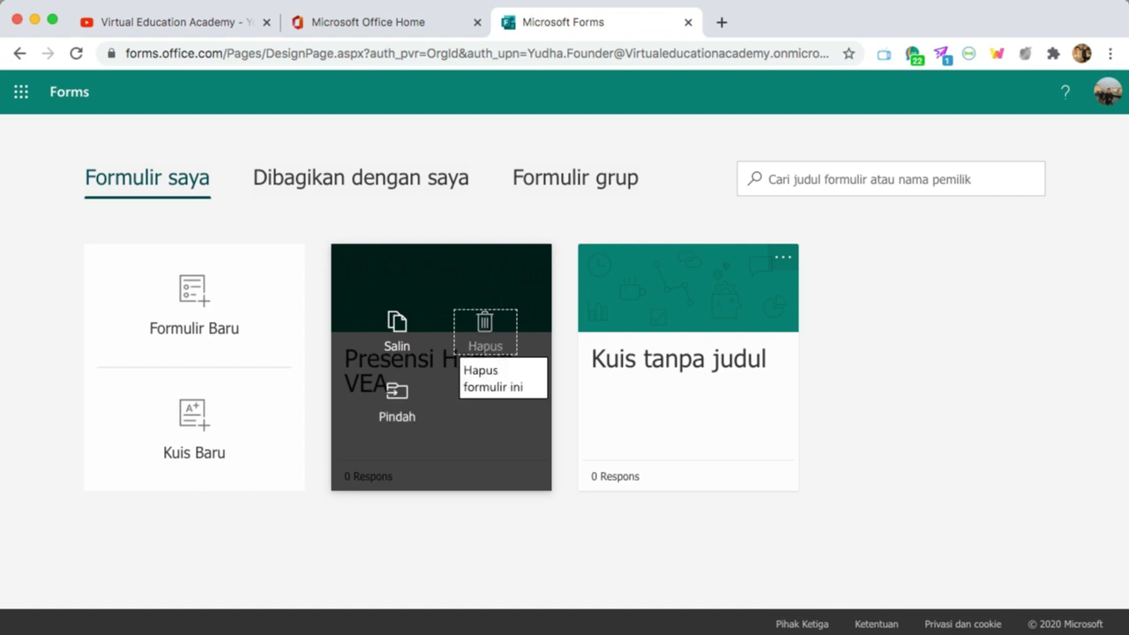
key("Return")
key("Return")
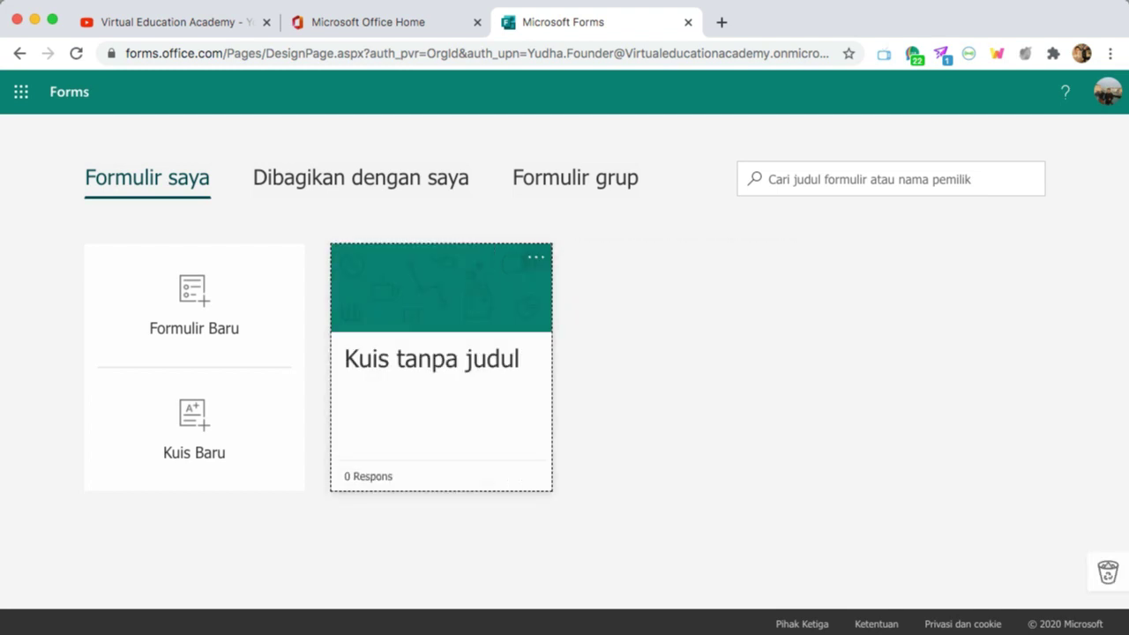
- Delete the untitled quiz "Kuis tanpa judul" from the personal forms list
key("Tab")
key("Return")
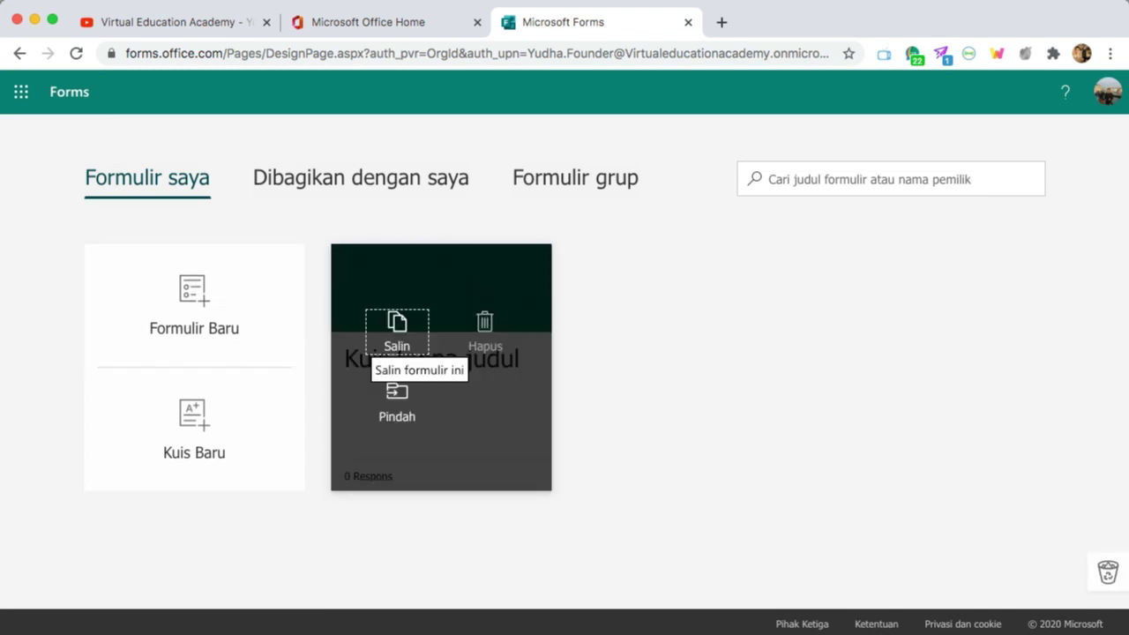
key("Tab")
key("Return")
key("Return")
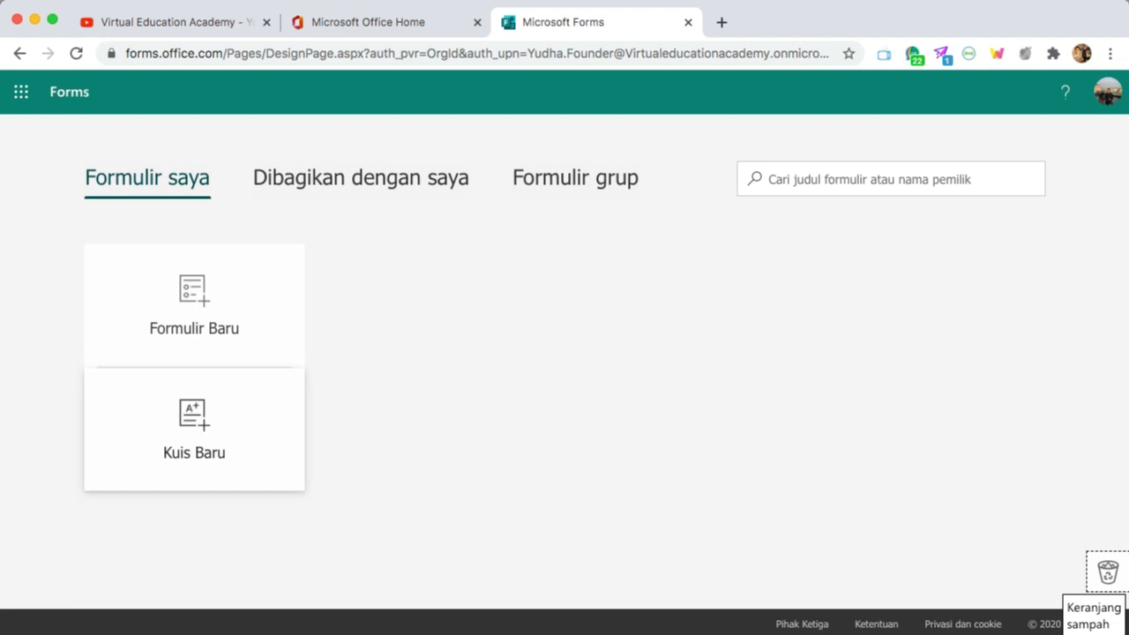
- Create a new quiz and title it "Ulangan VEA"
left_click(194, 429)
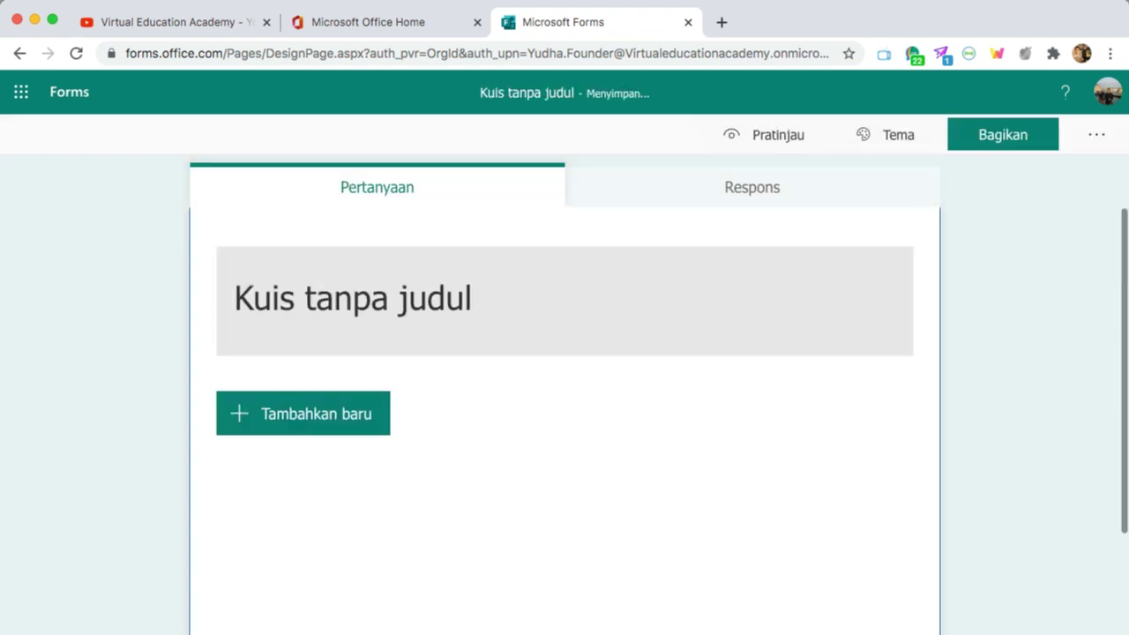
scroll(564, 396, "down", 1)
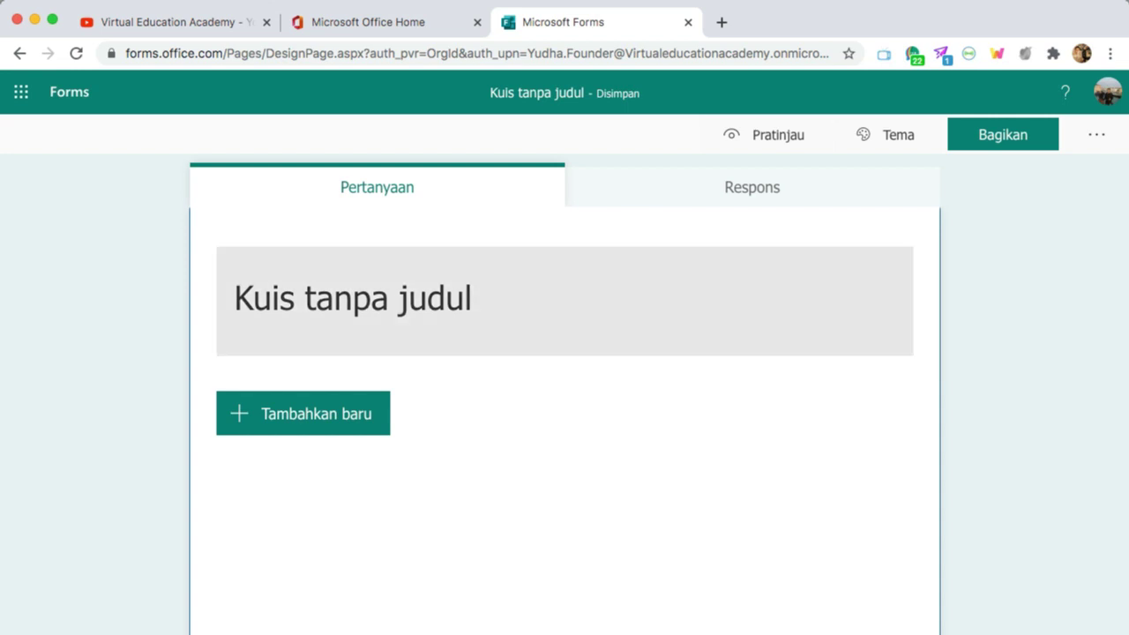
left_click(352, 298)
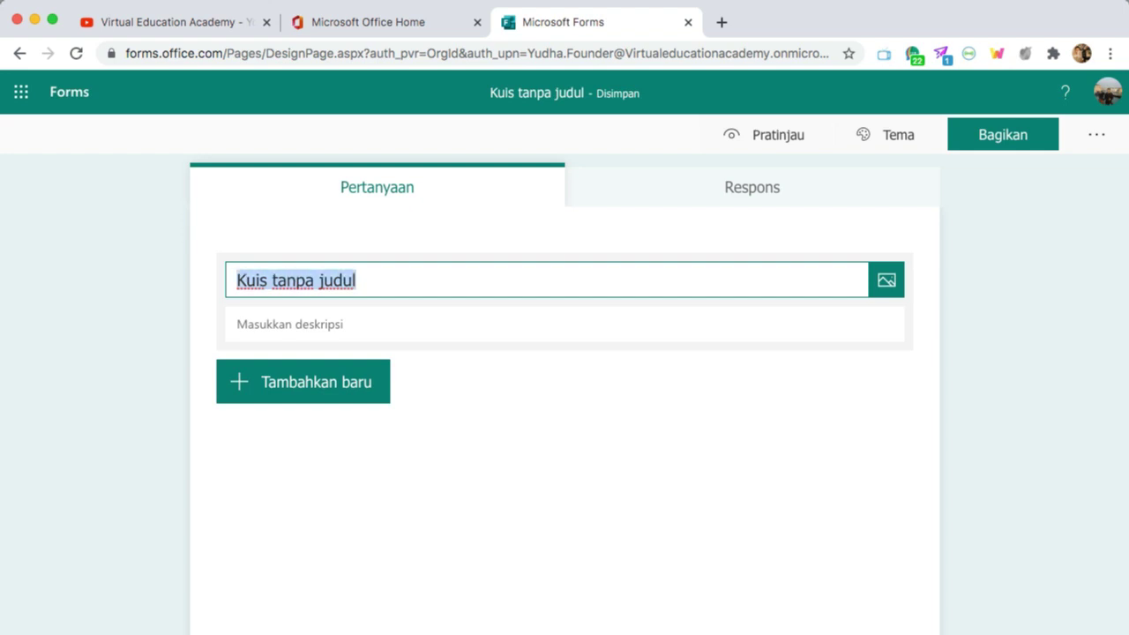
type("Ulanga")
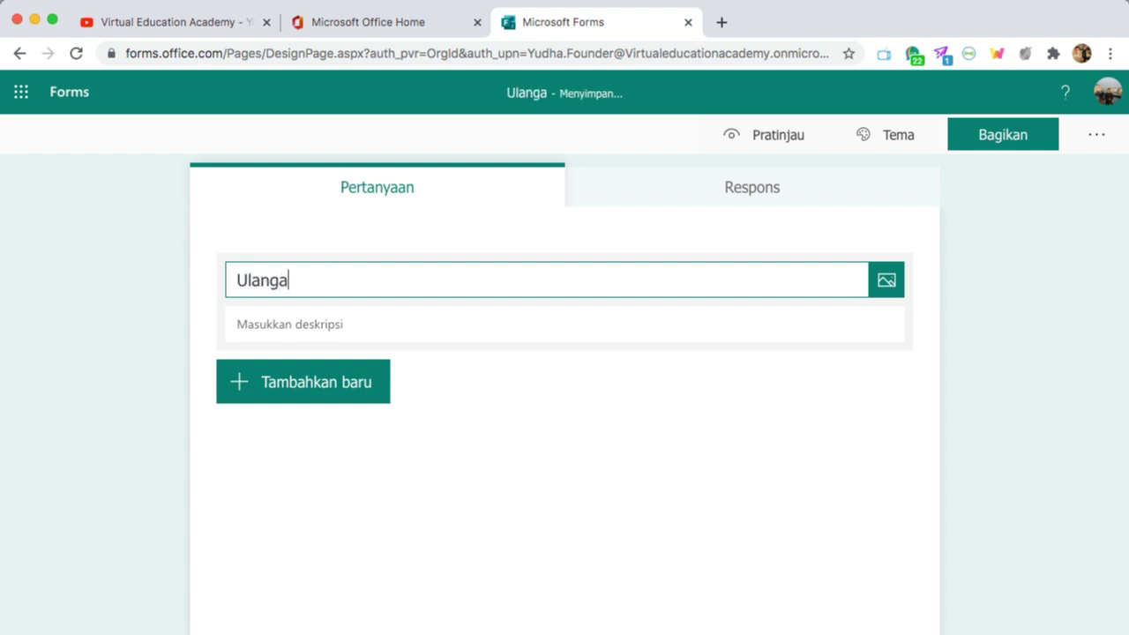
type("n")
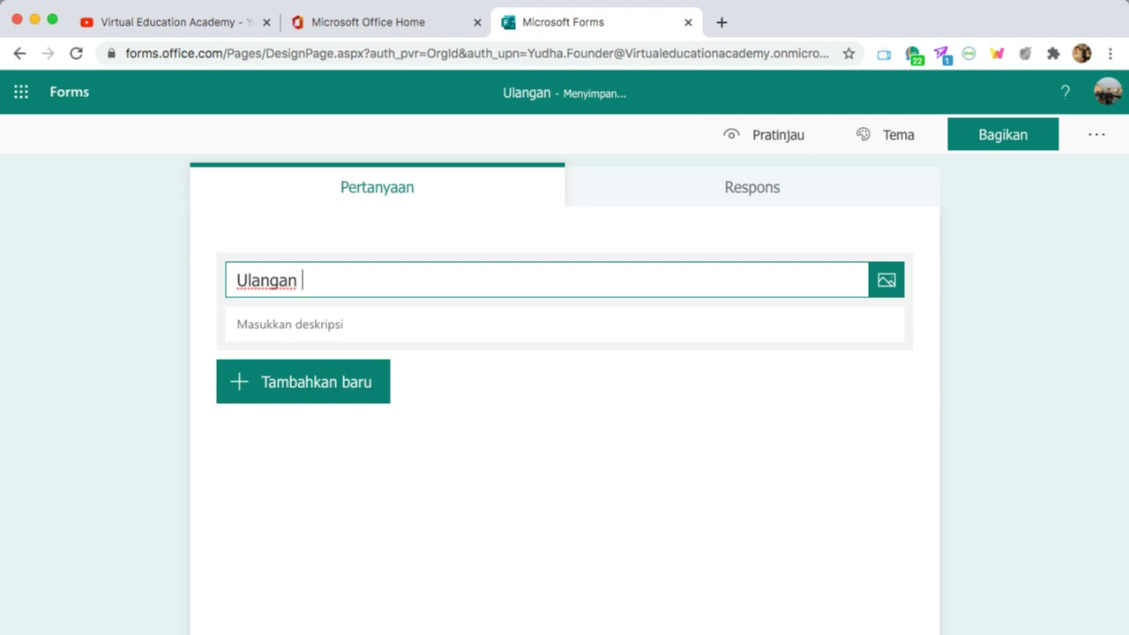
type("VEA")
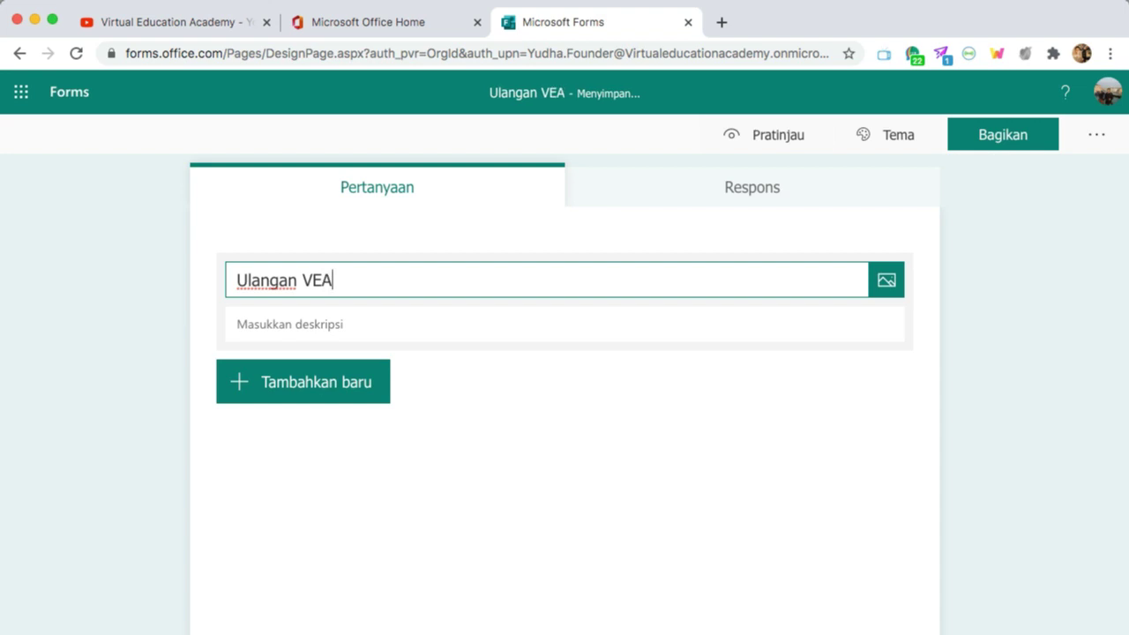
- Enter "quiz perpertemuan" as the quiz description
left_click(237, 323)
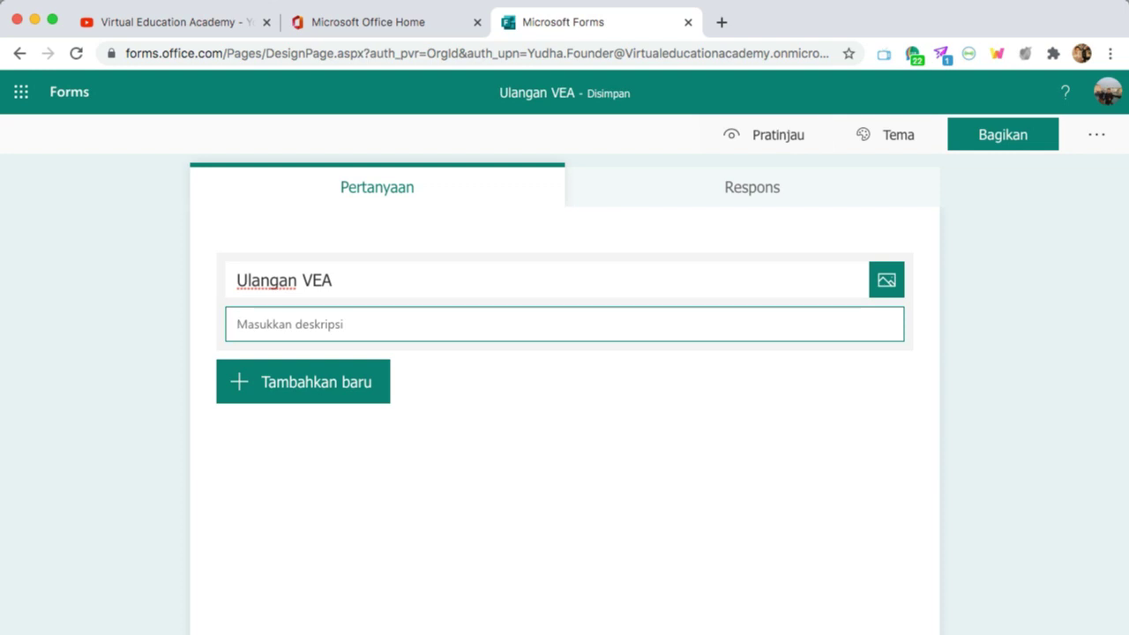
type("quiz ")
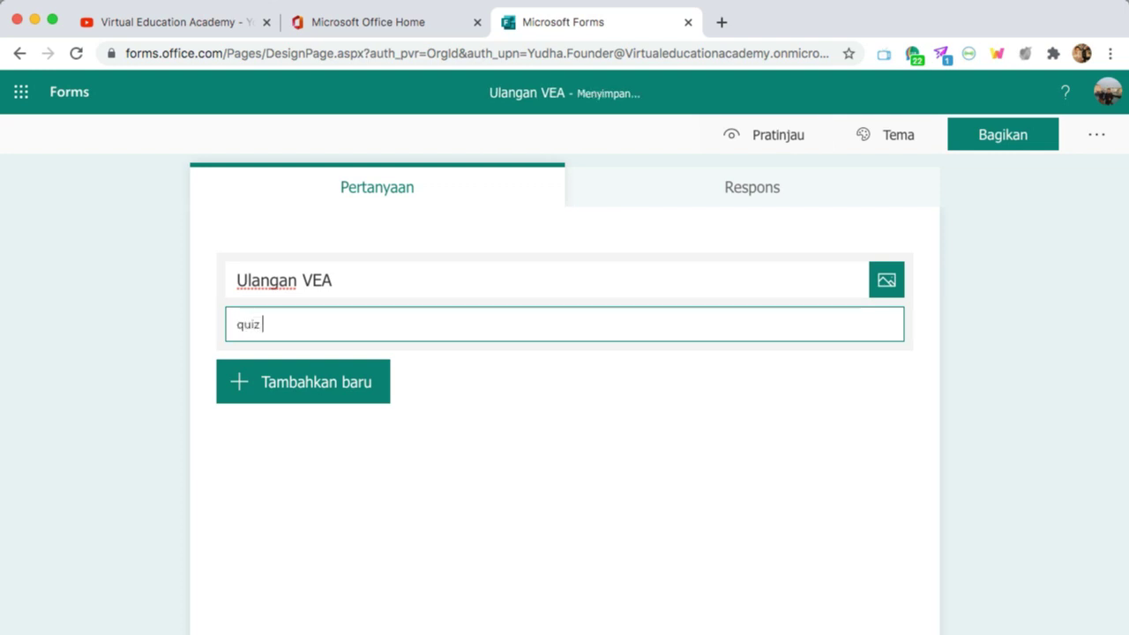
type("perpertemuan")
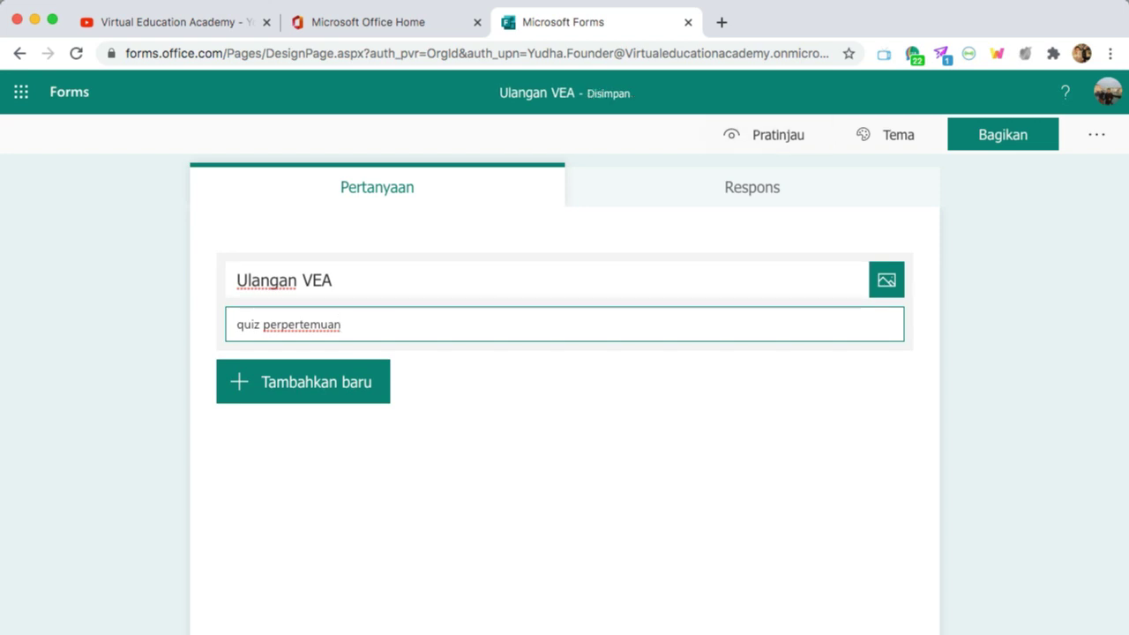
left_click_drag(496, 93, 560, 92)
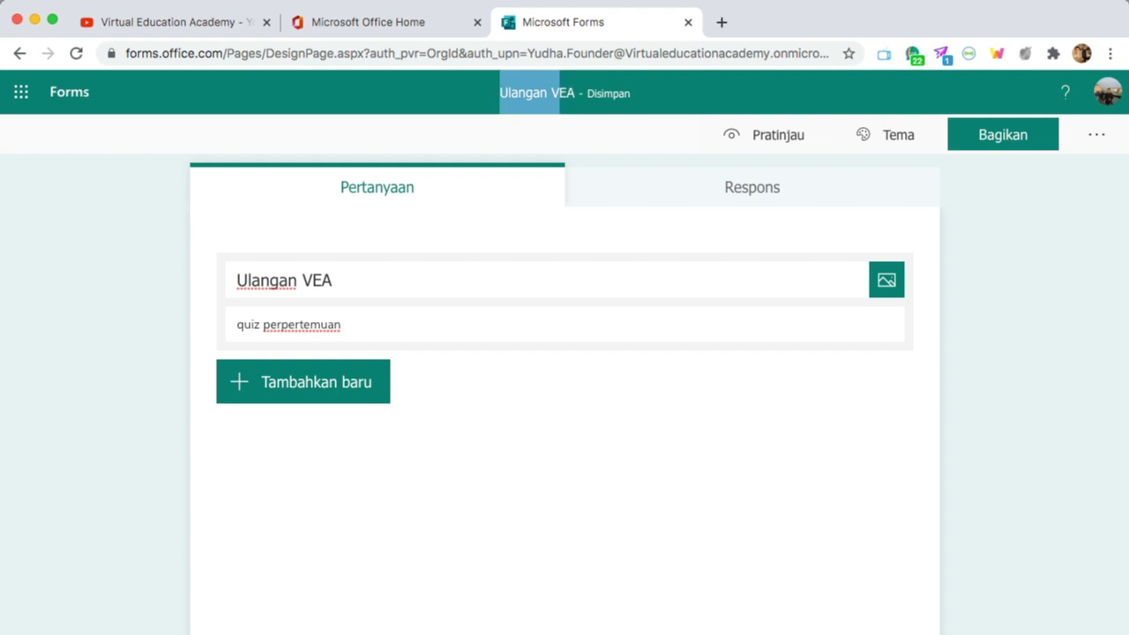
left_click(379, 280)
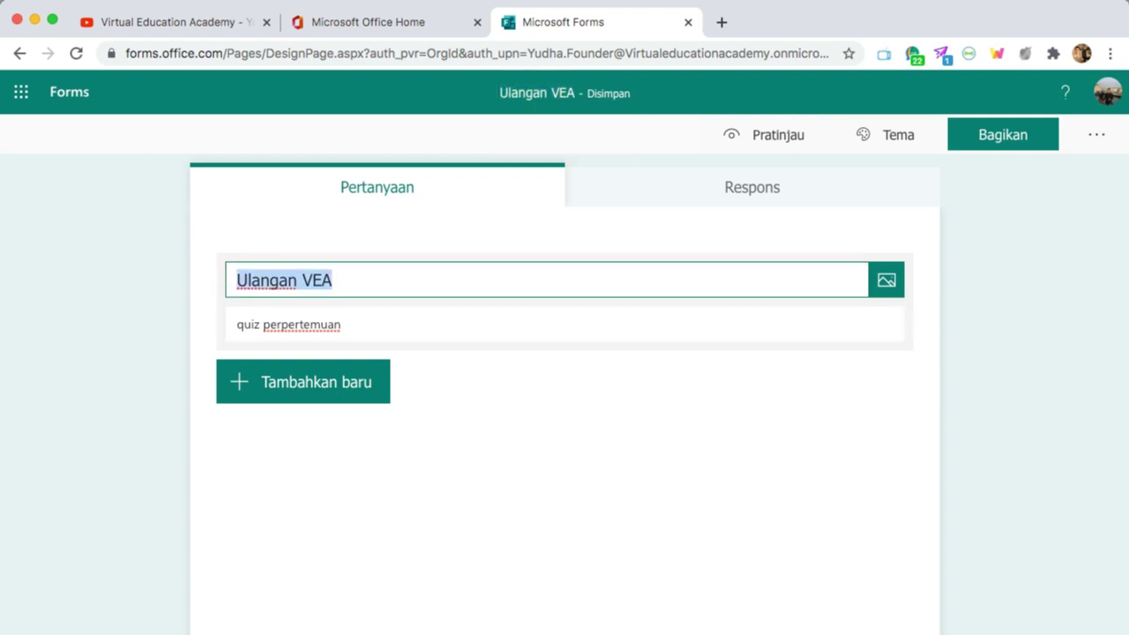
key("Tab")
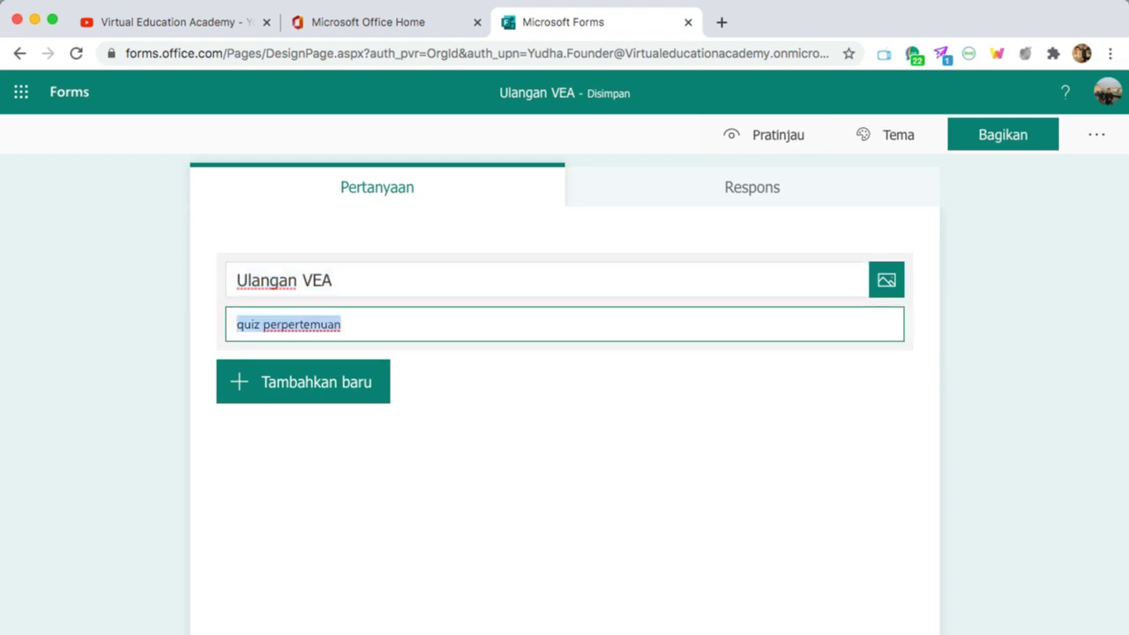
key("shift+Tab")
key("Tab")
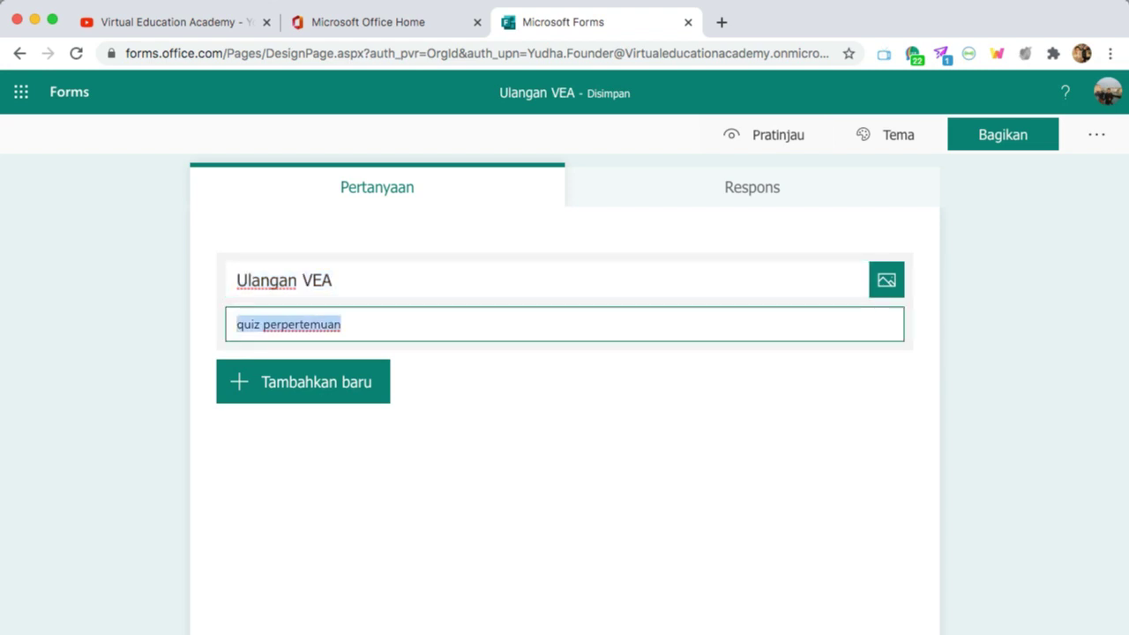
- Add a text (Teks) question as the first question of the quiz
left_click(308, 382)
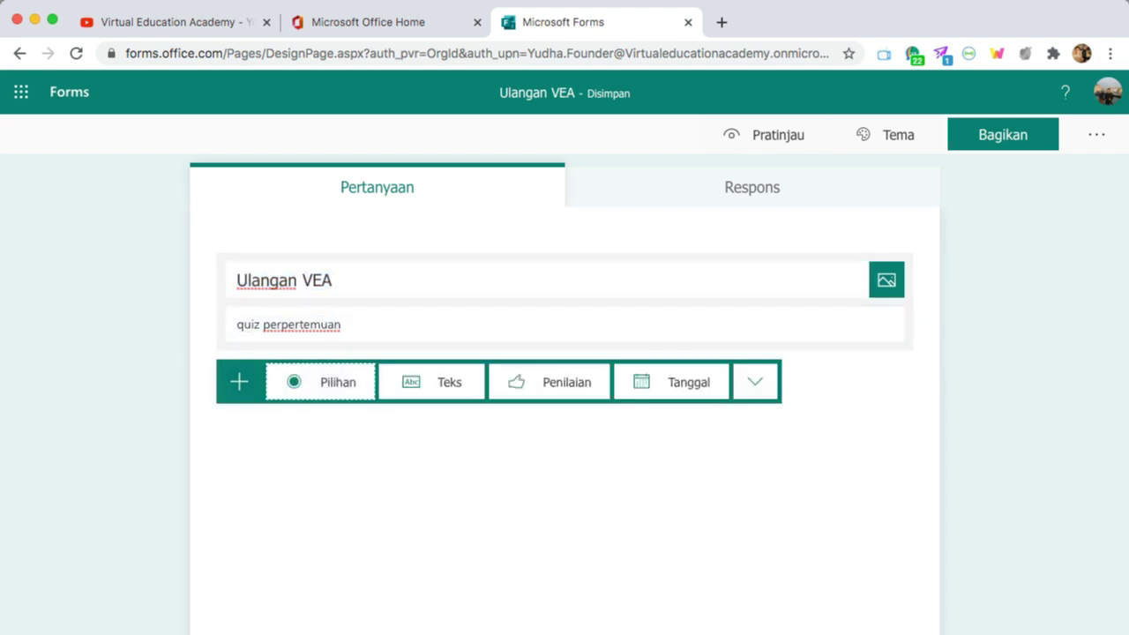
scroll(565, 397, "down", 1)
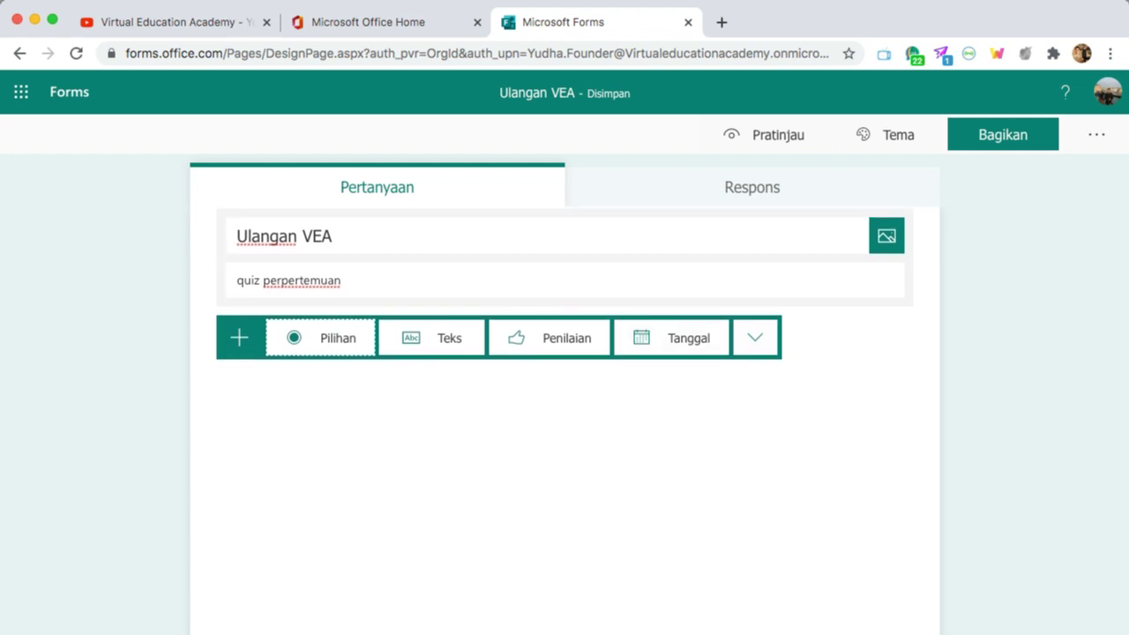
scroll(564, 371, "up", 1)
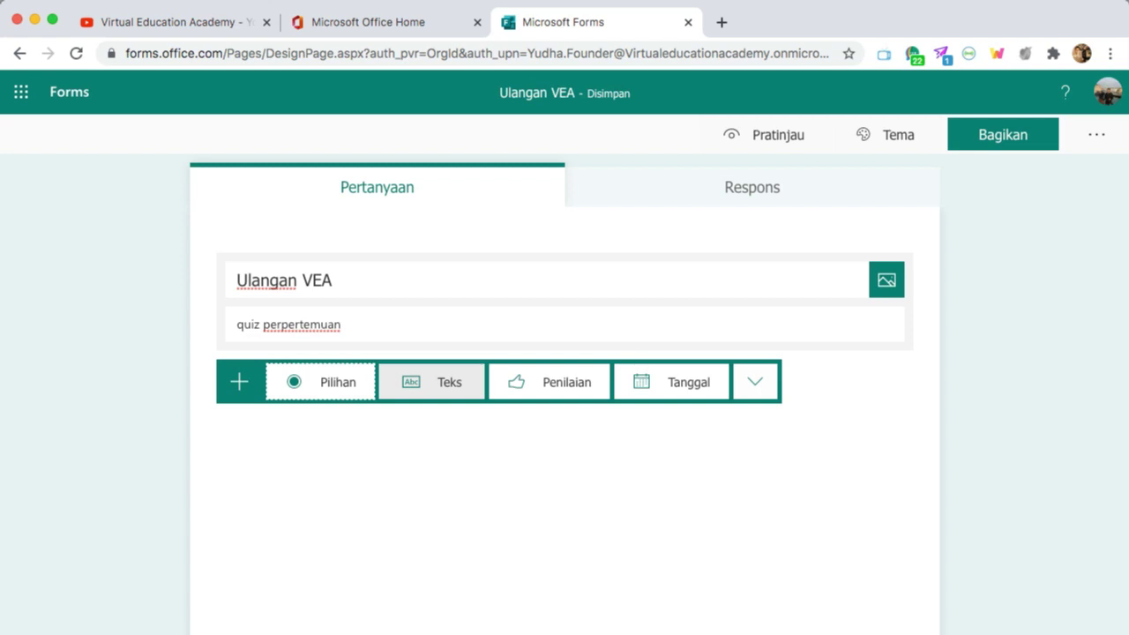
left_click(431, 381)
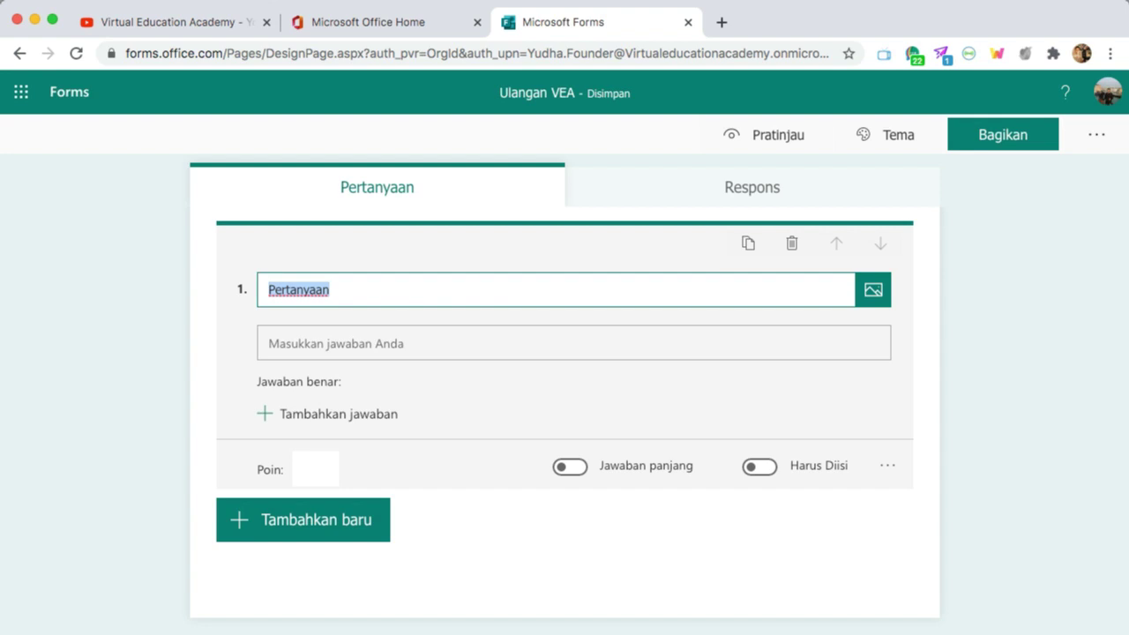
left_click(564, 398)
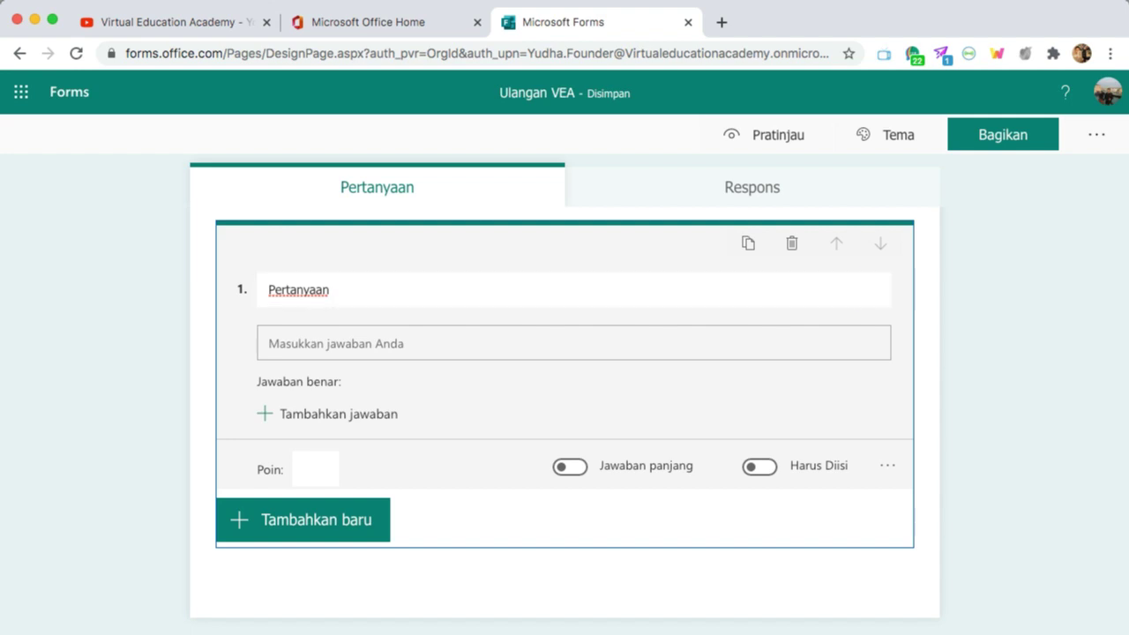
- Try the long-answer option on question 1, switch it back off, and make the question required
left_click(570, 467)
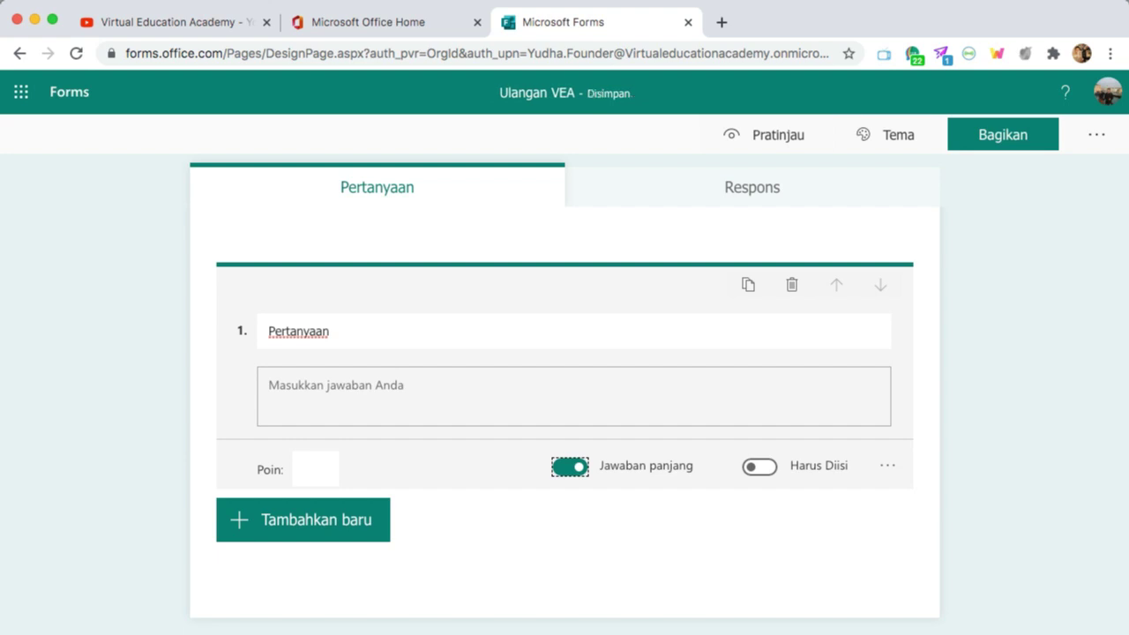
key("space")
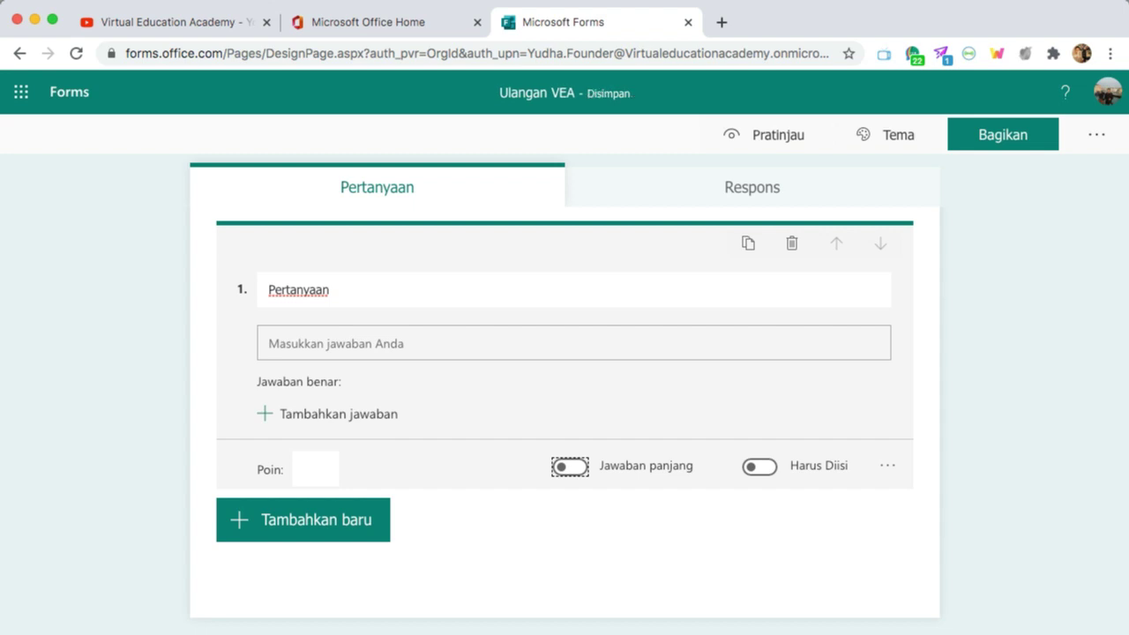
key("Tab")
key("space")
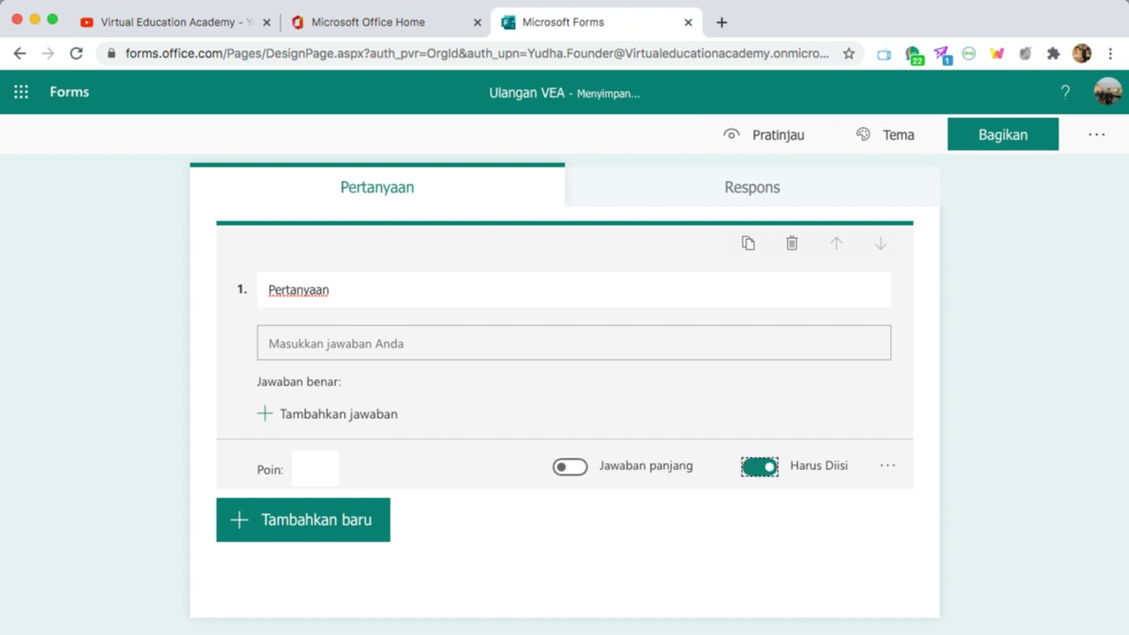
- Turn on the Matematika option for question 1 and bring up the keypad of its equation field
key("Tab")
key("Return")
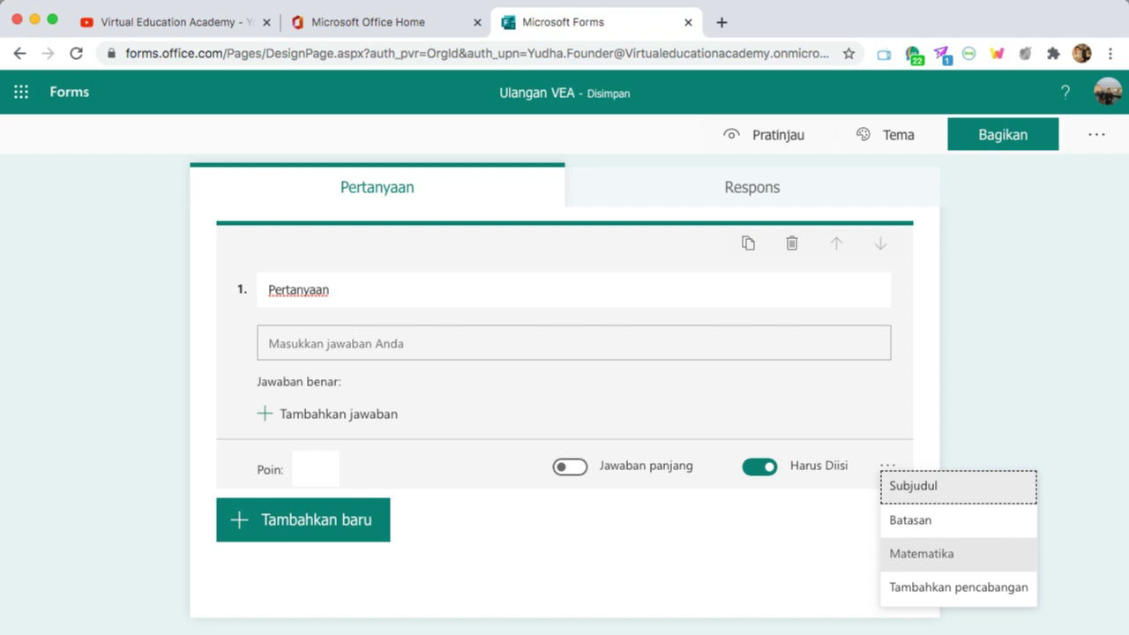
left_click(922, 553)
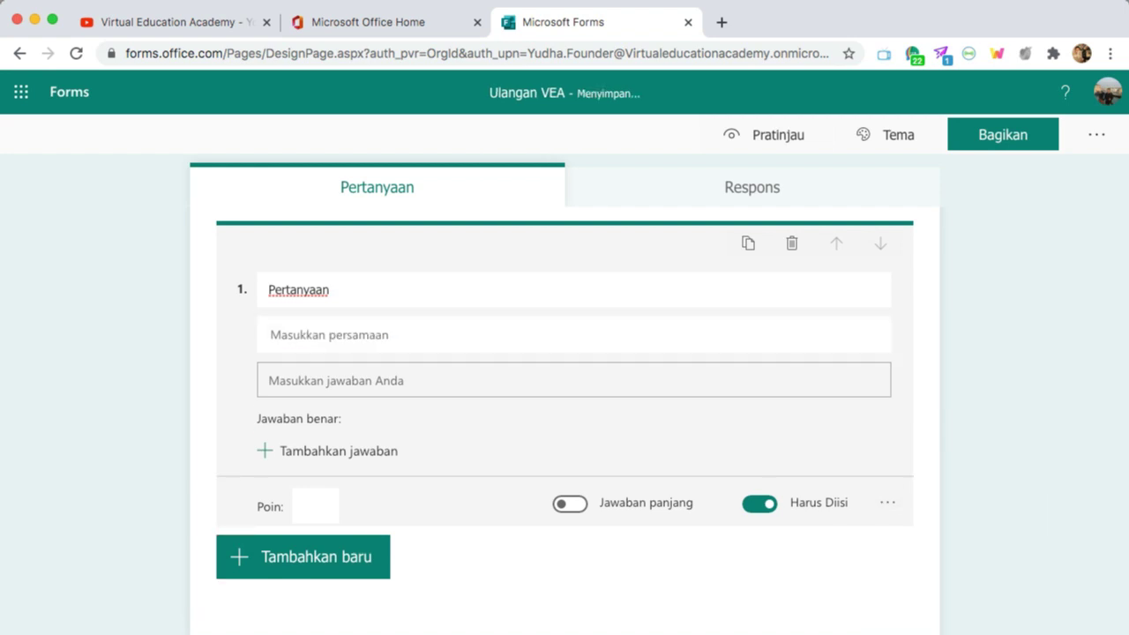
left_click(573, 335)
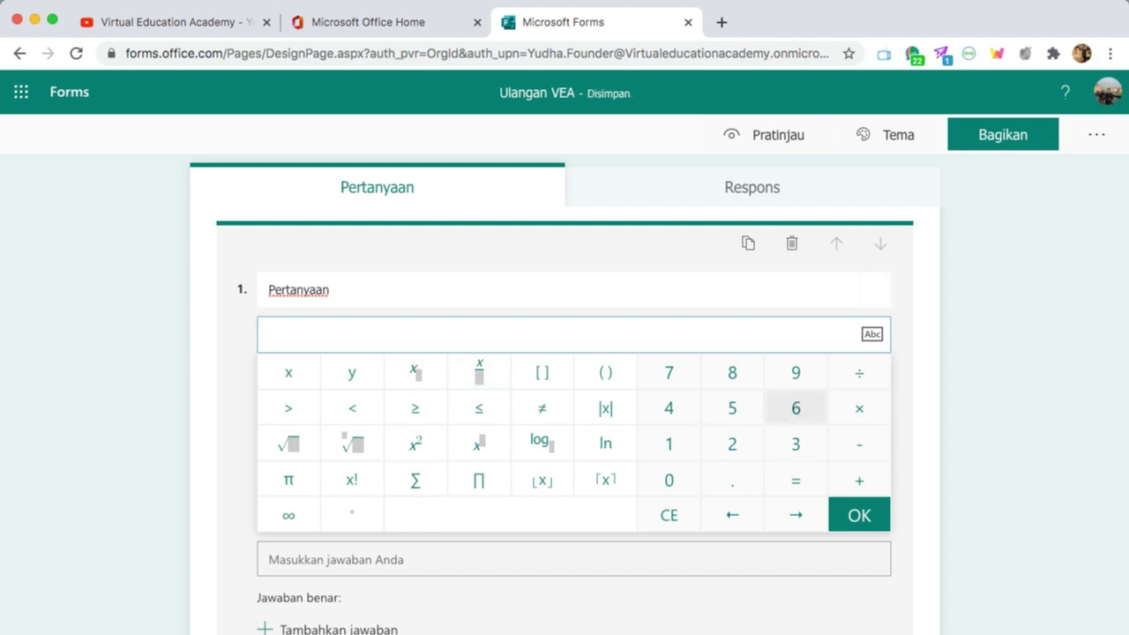
left_click(236, 476)
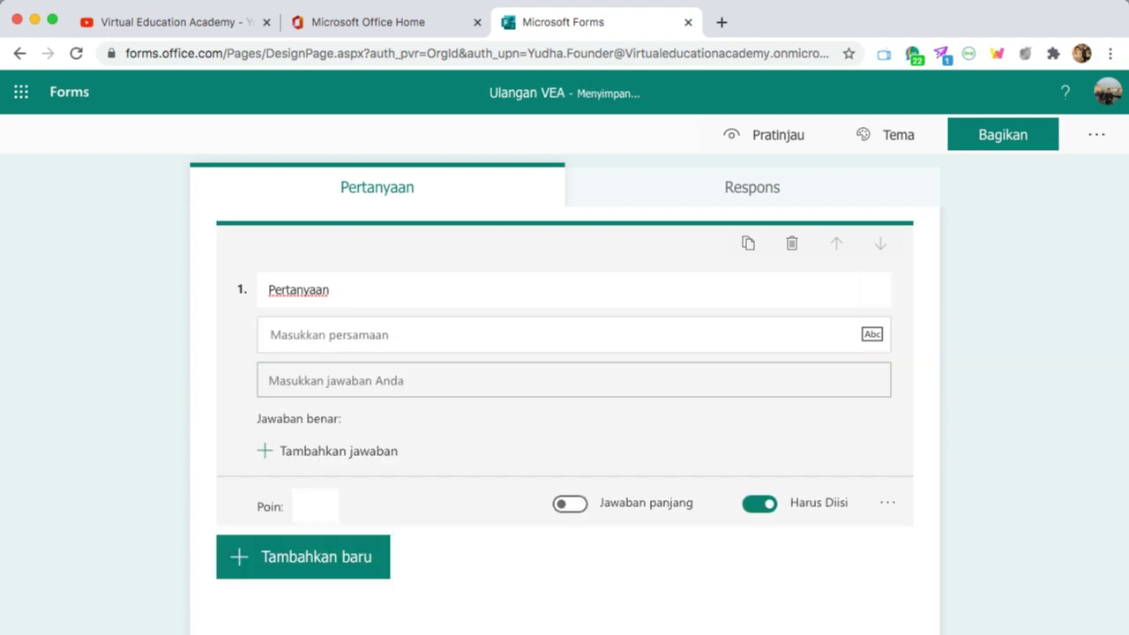
- Enter the fraction 1/2 as the equation of question 1
left_click(564, 335)
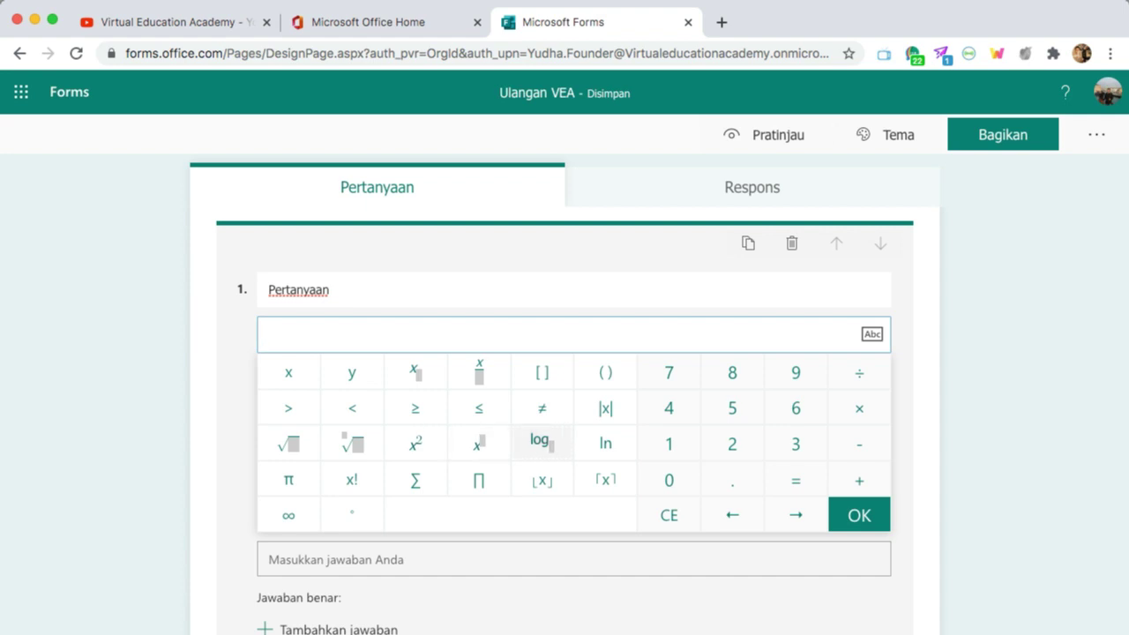
left_click(479, 373)
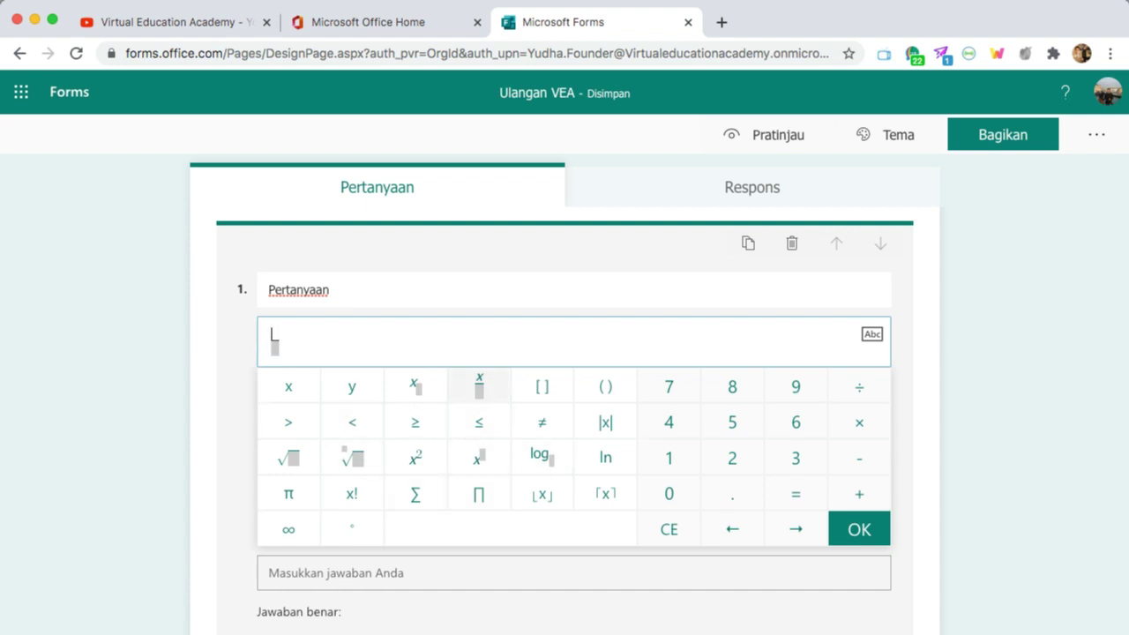
left_click(668, 456)
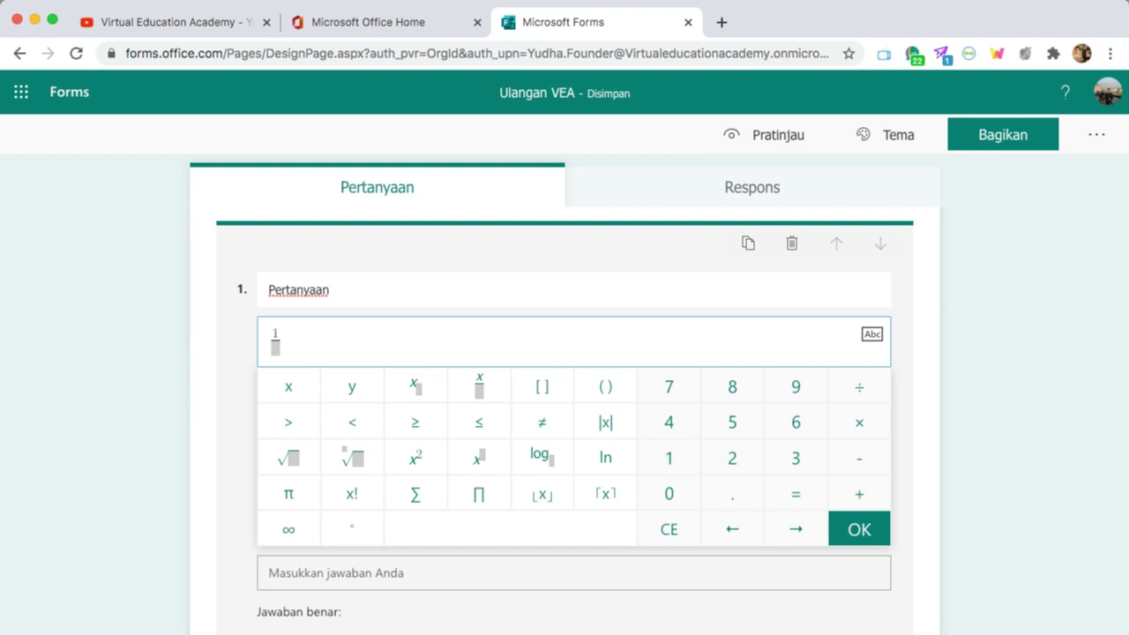
left_click(275, 347)
left_click(732, 457)
left_click(858, 529)
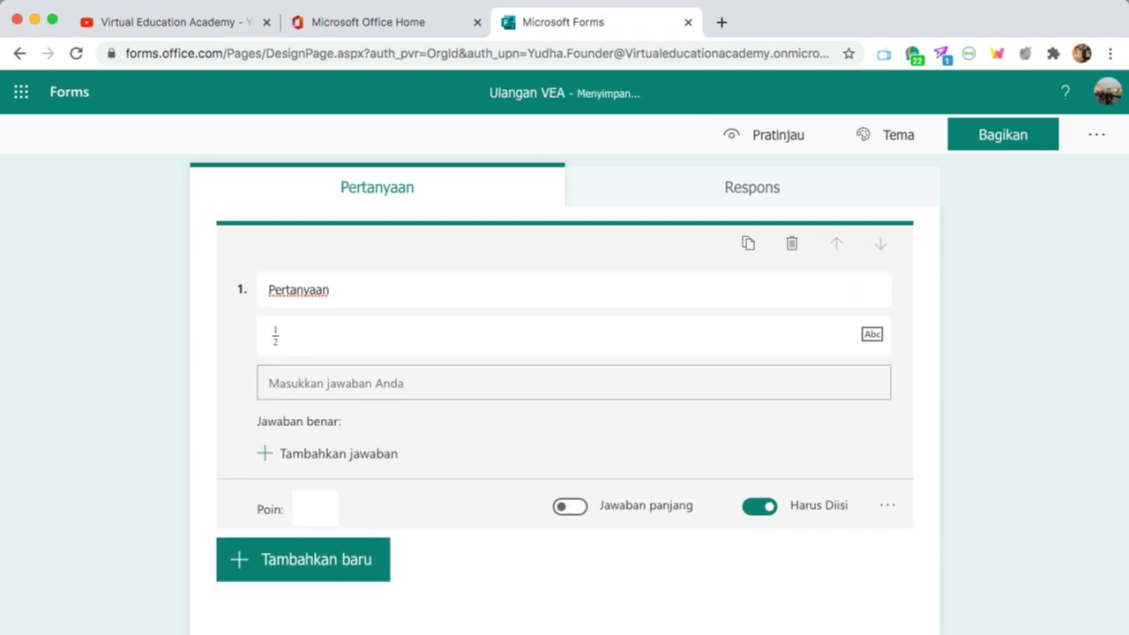
scroll(564, 370, "down", 1)
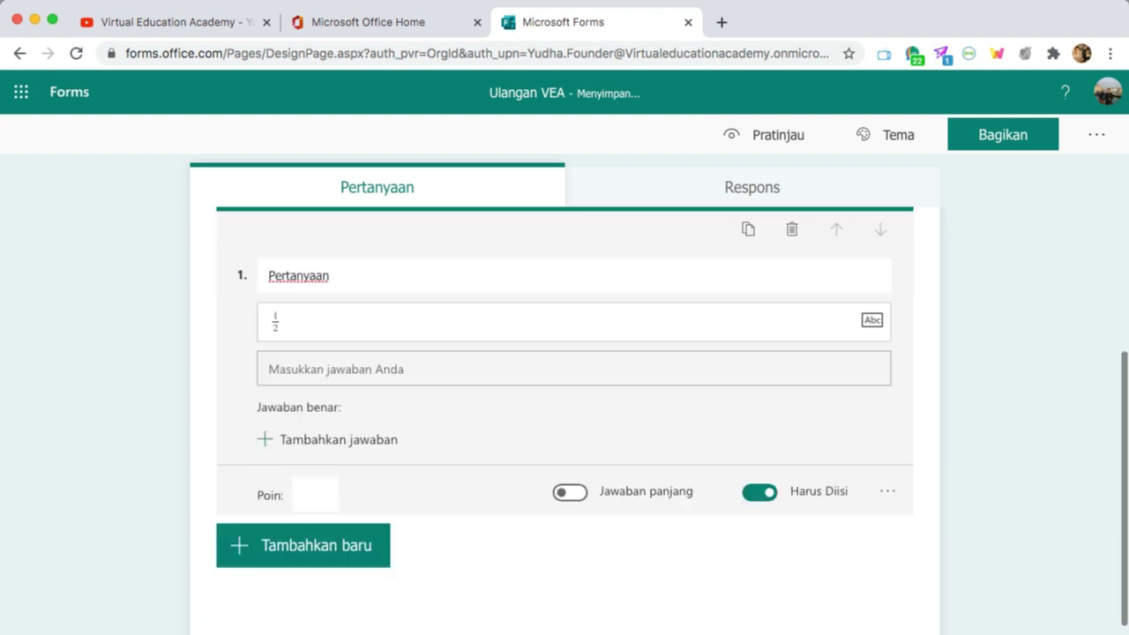
- Clear the equation field of question 1
left_click(564, 297)
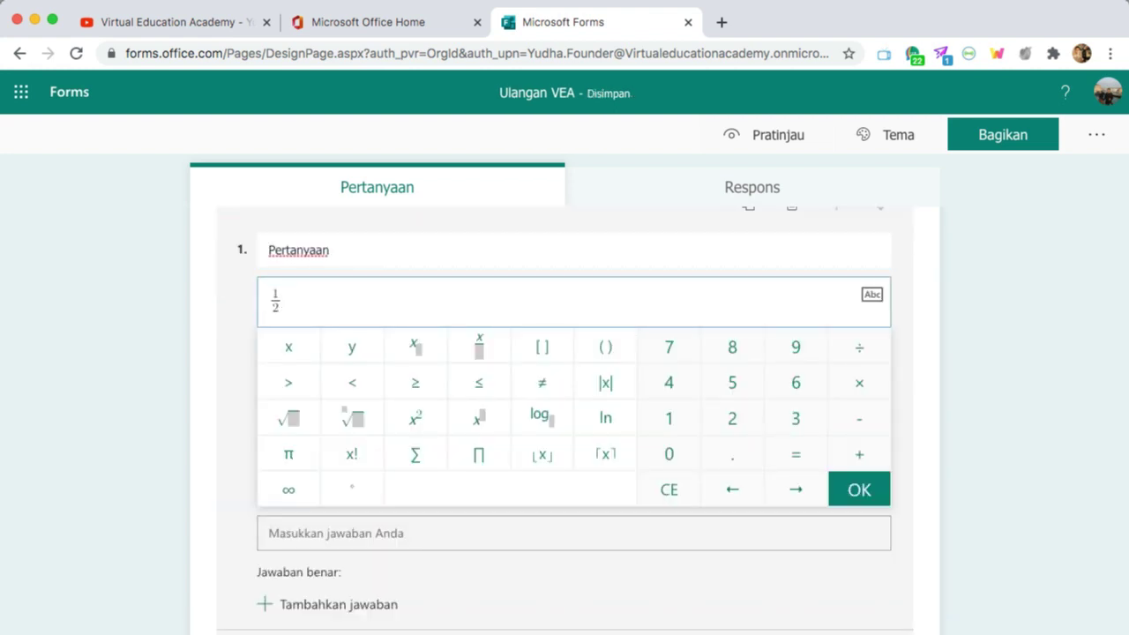
left_click(669, 488)
left_click(668, 488)
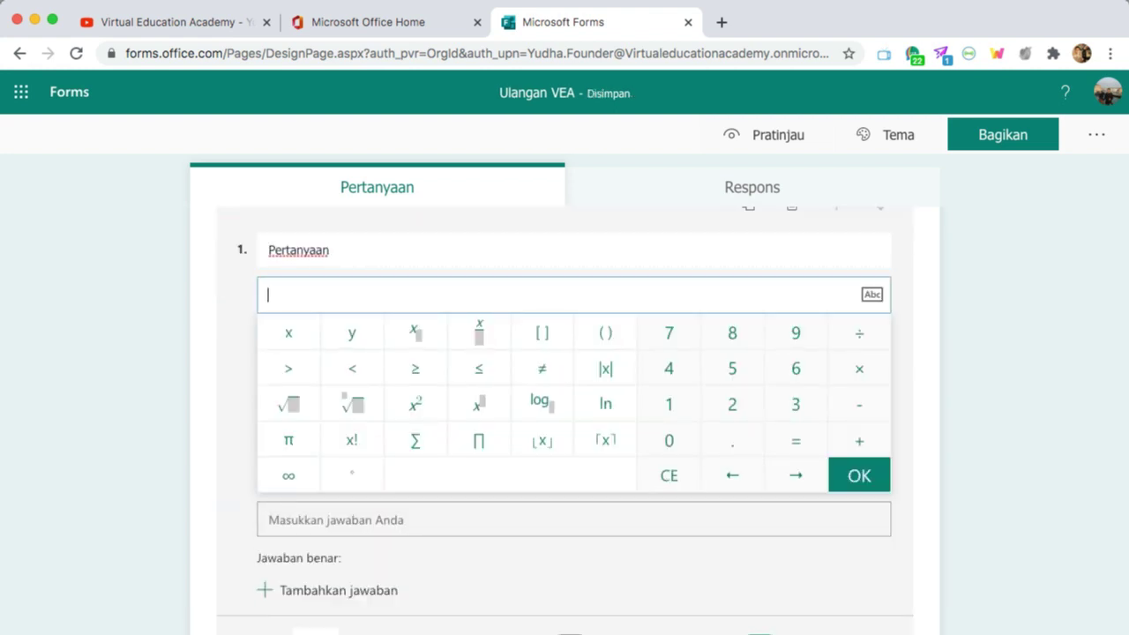
left_click(858, 475)
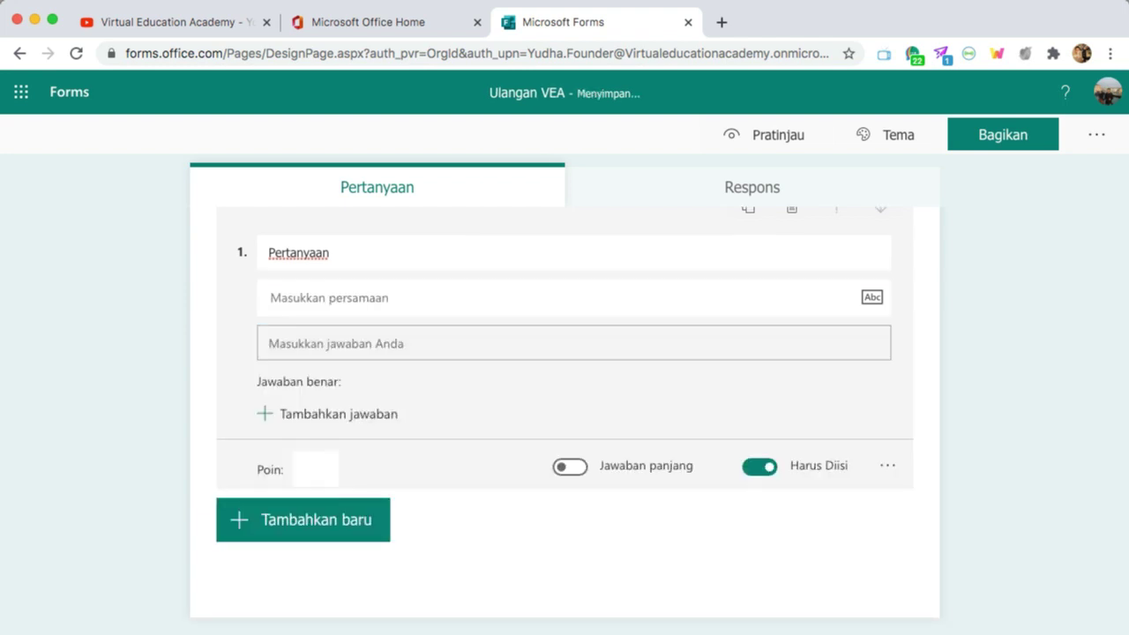
- Add a Batasan (restriction) of type Angka to question 1 and look through the available restriction types
left_click(887, 466)
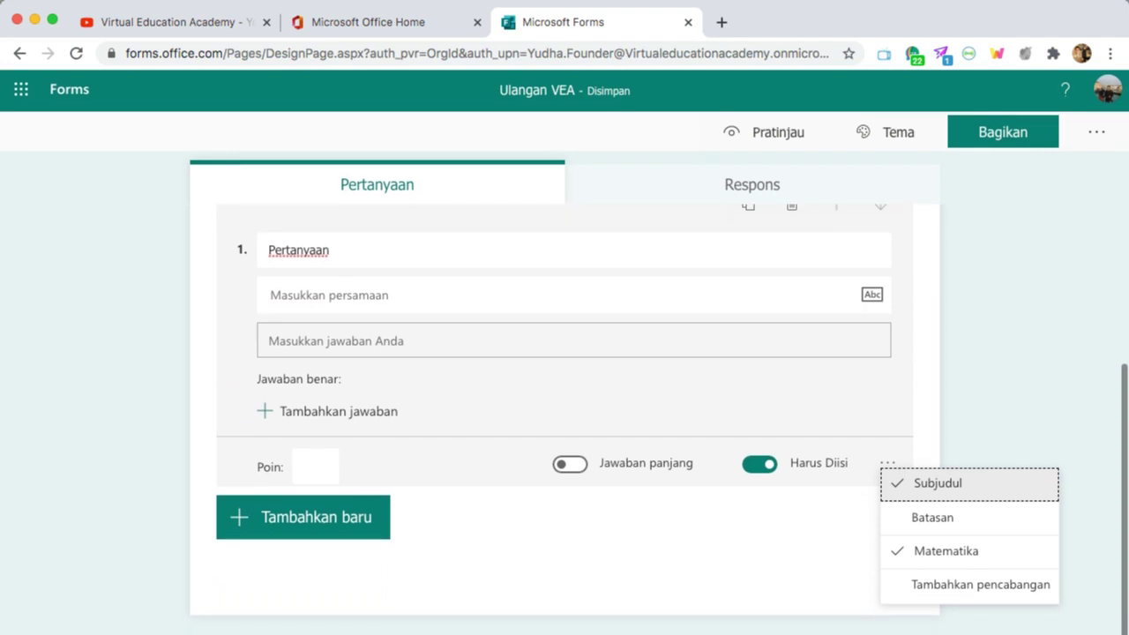
left_click(932, 516)
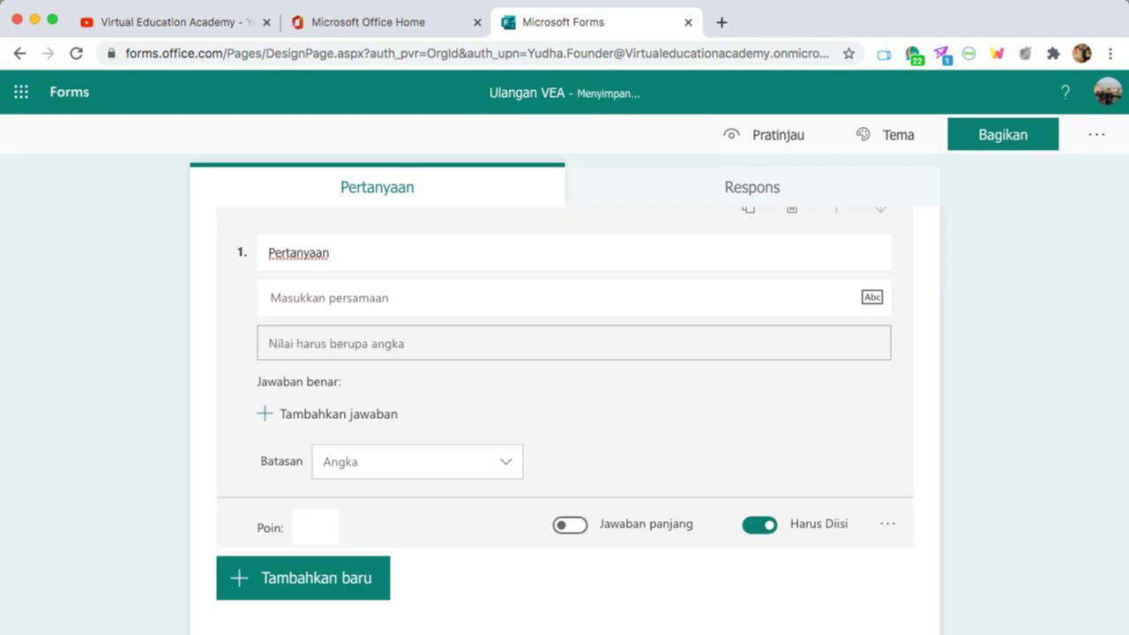
scroll(564, 397, "down", 1)
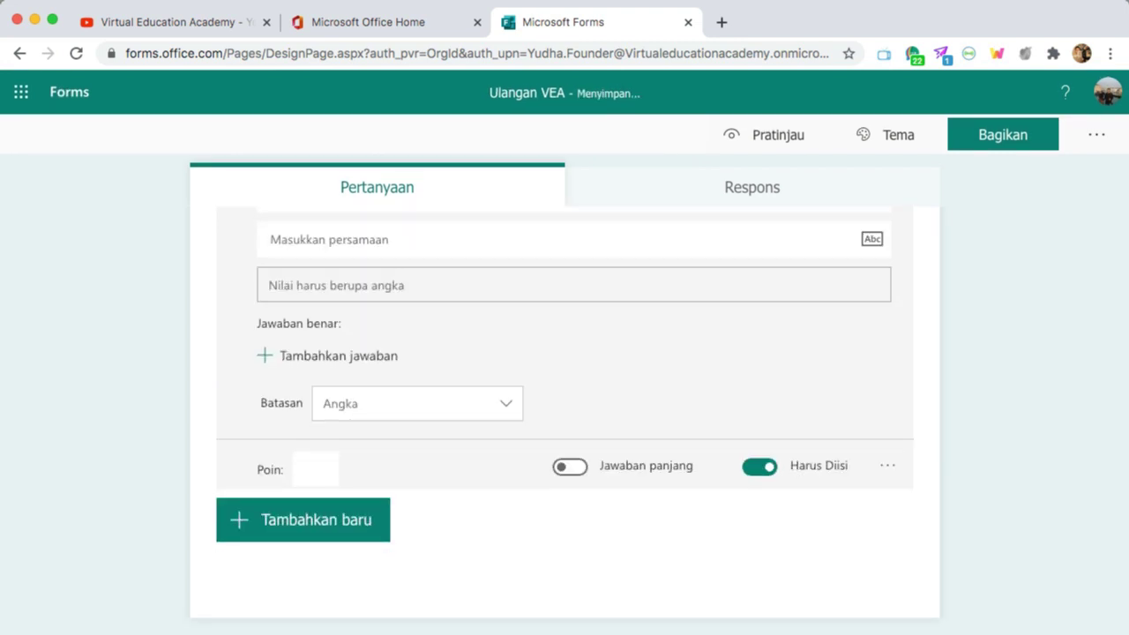
scroll(564, 396, "up", 1)
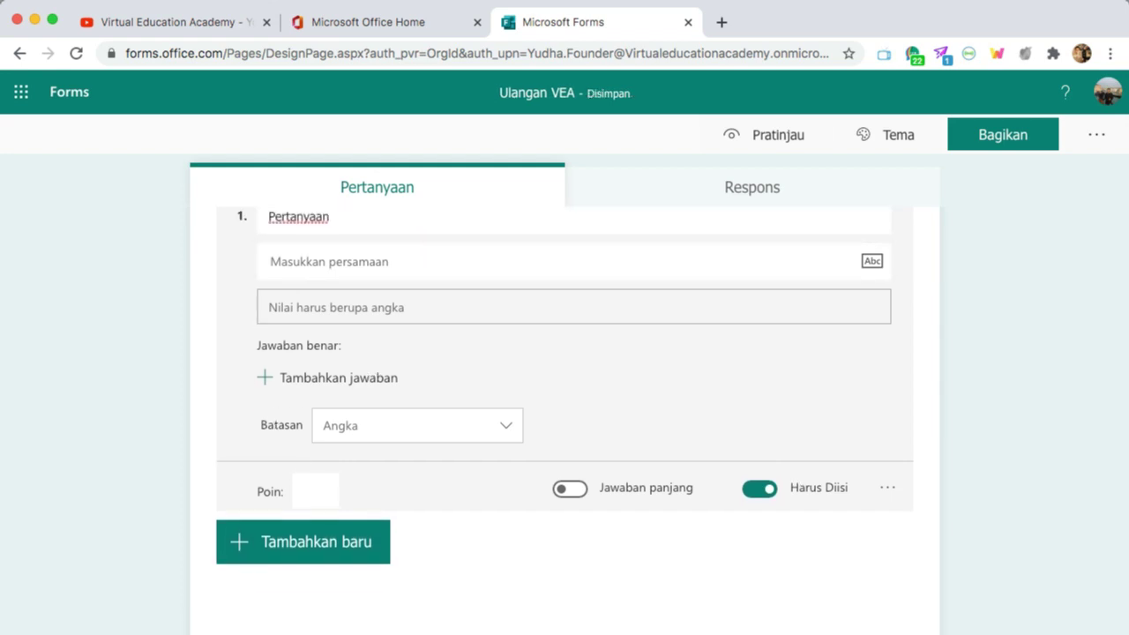
left_click(417, 425)
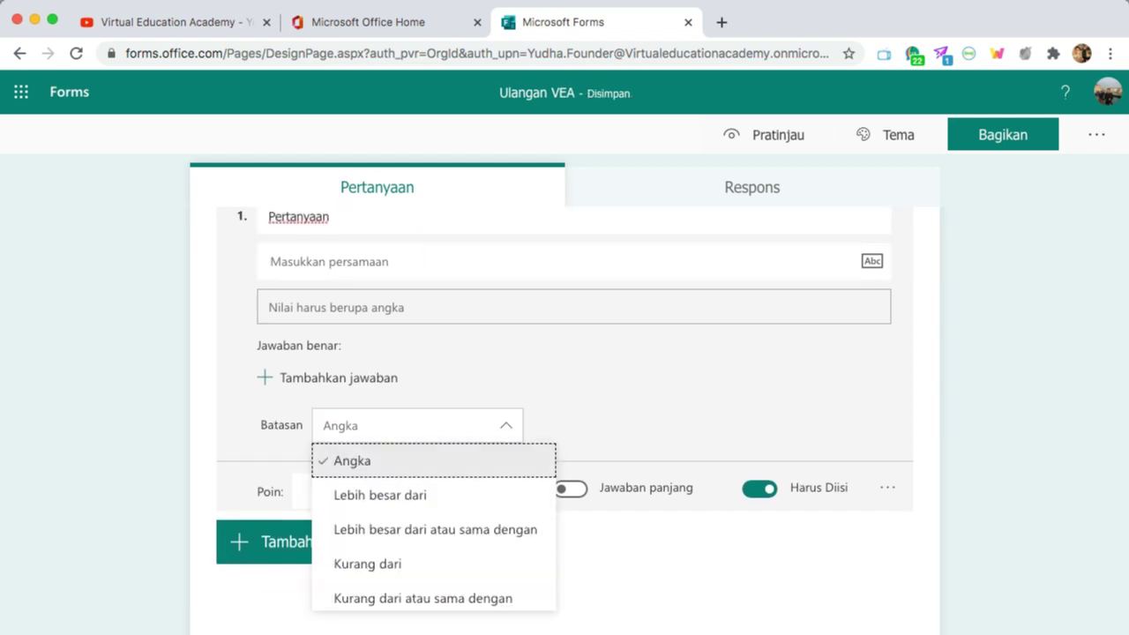
left_click(652, 414)
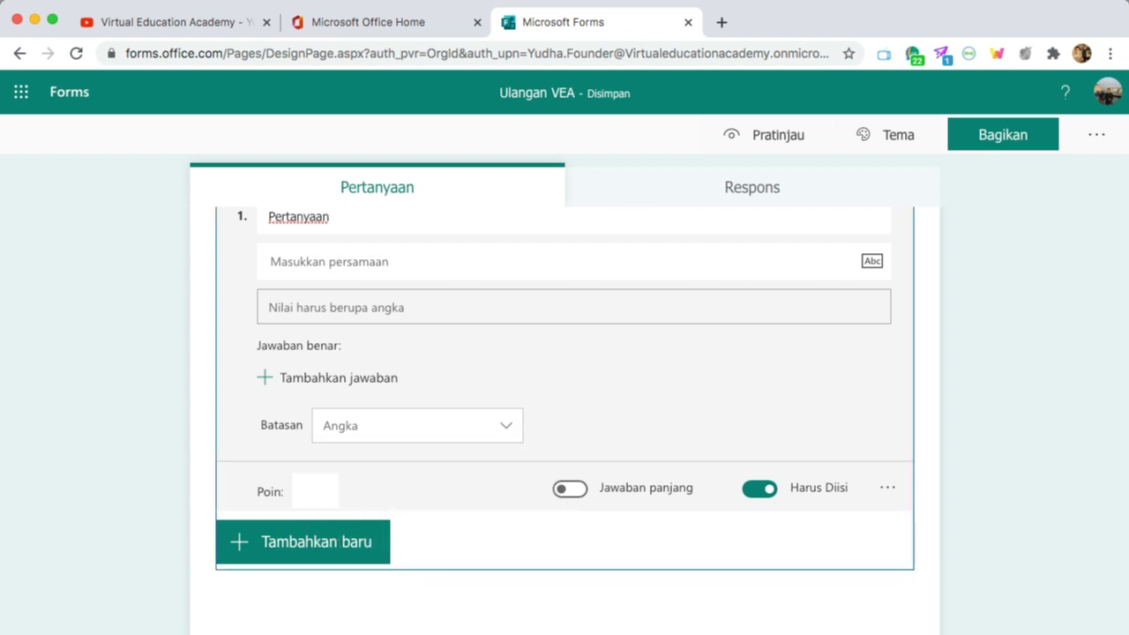
- Switch off the Batasan and Subjudul options of question 1
left_click(887, 487)
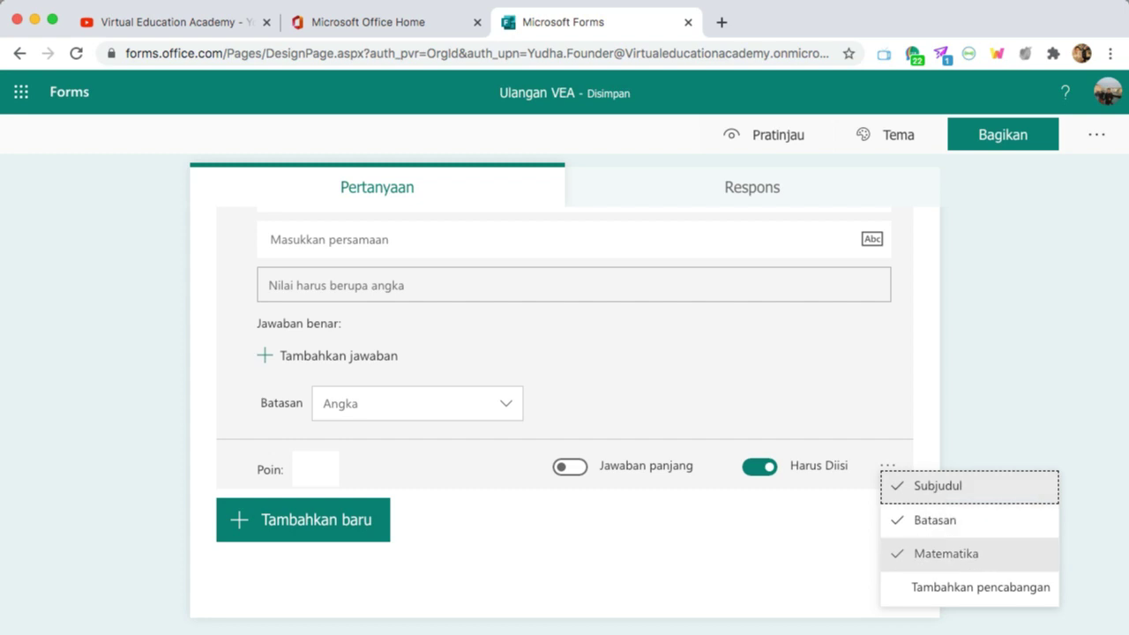
left_click(935, 519)
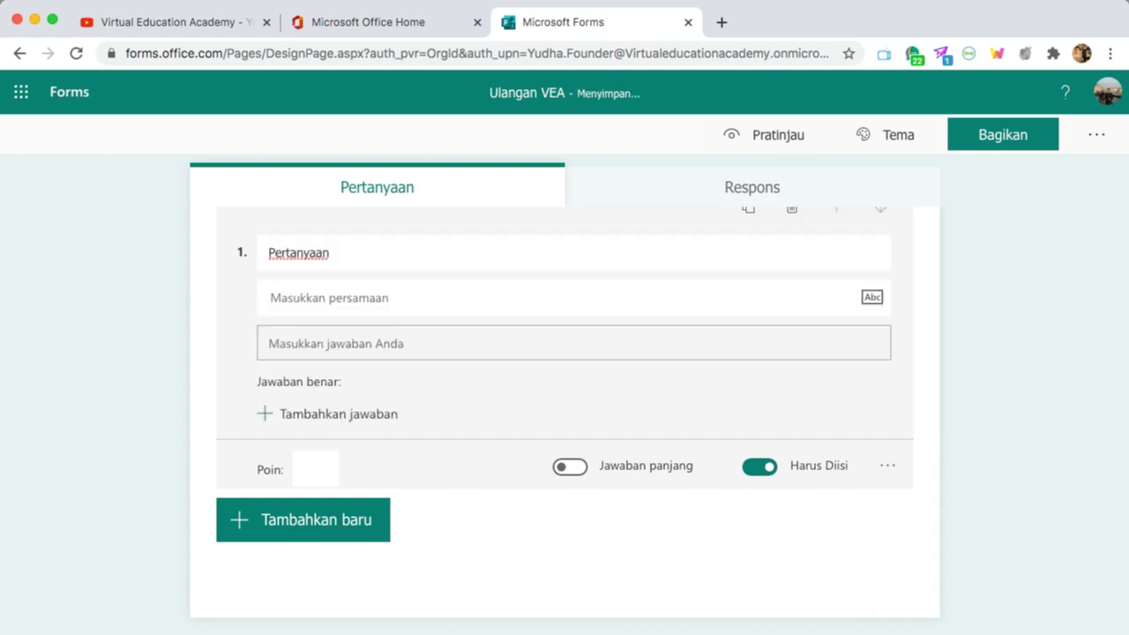
left_click(887, 464)
left_click(934, 549)
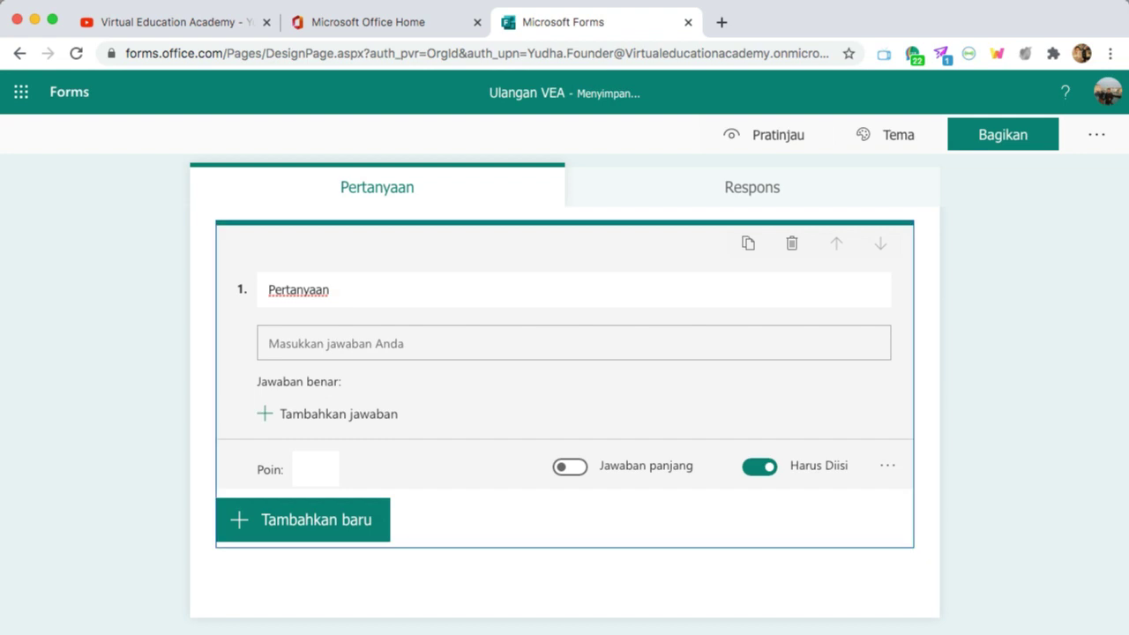
- View the branching settings (Tambahkan pencabangan) of question 1, then reopen the question for editing
left_click(887, 465)
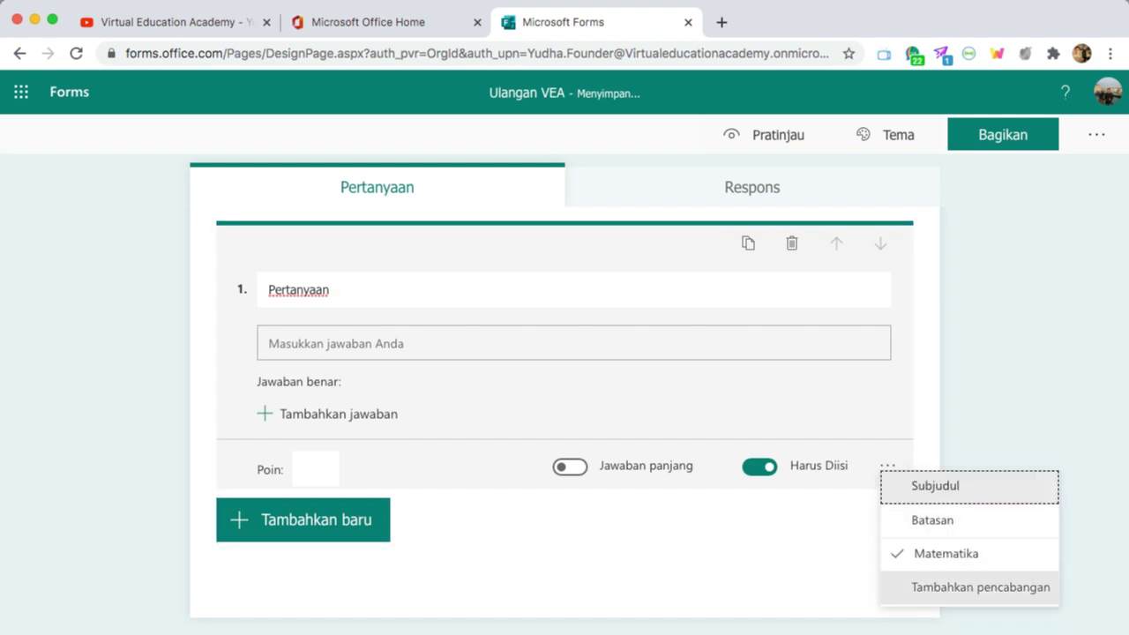
left_click(977, 585)
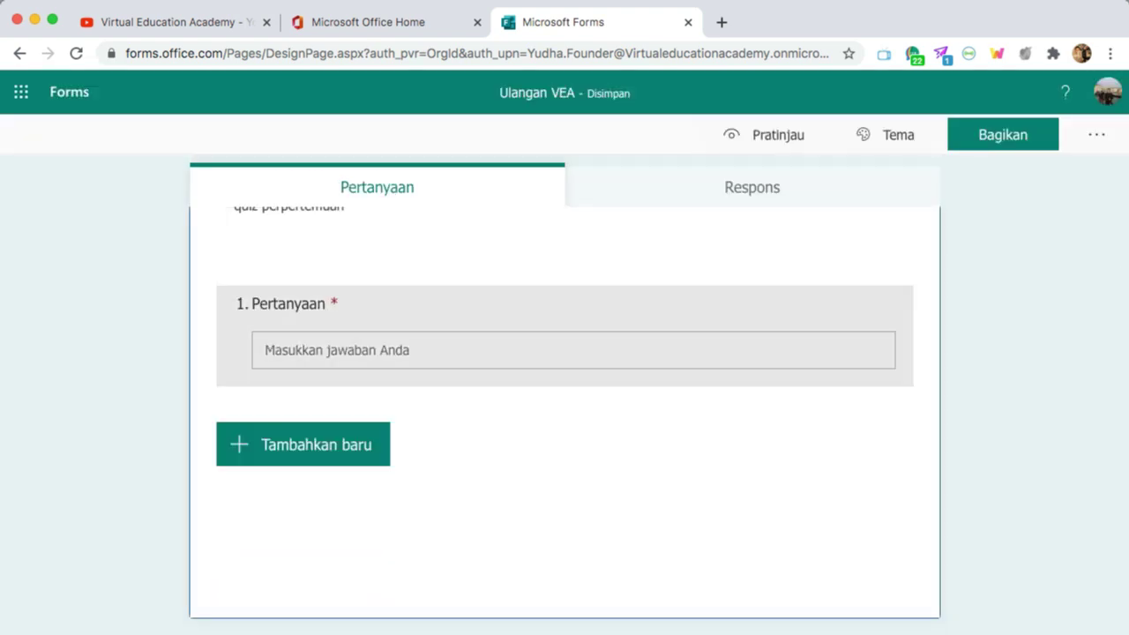
left_click(289, 303)
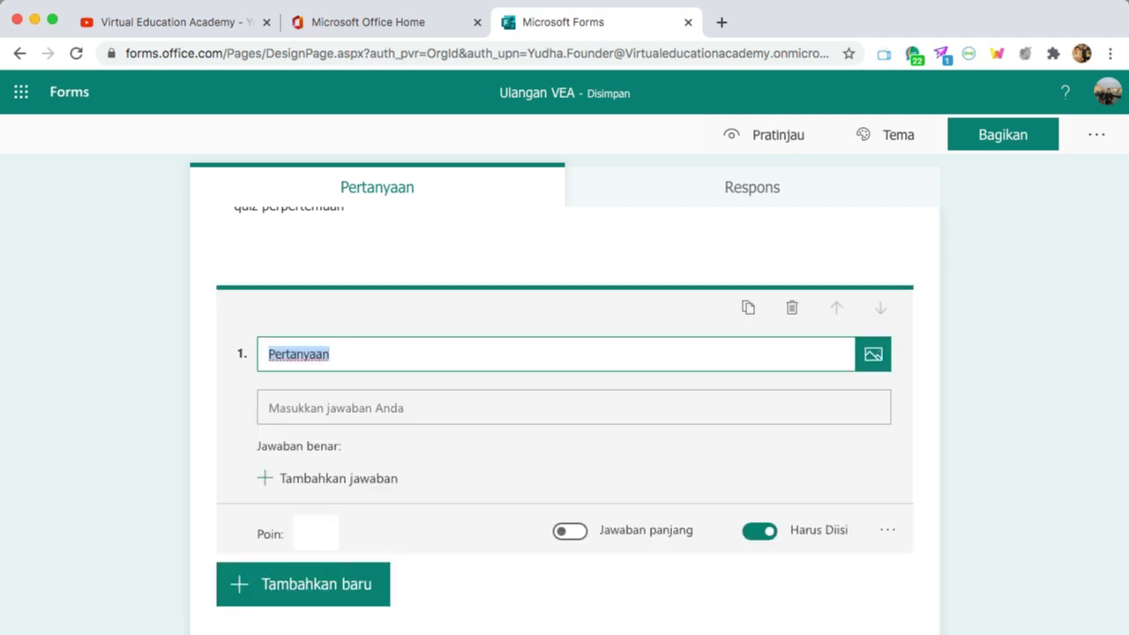
- Add "kucing" as the only correct answer to question 1
left_click(265, 478)
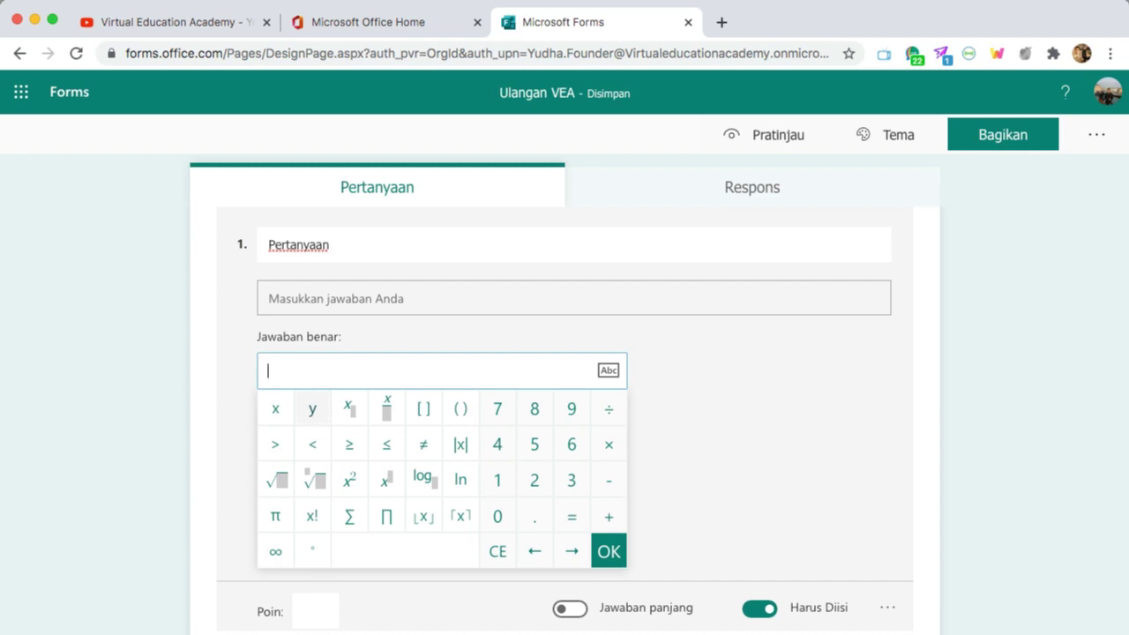
type("a")
left_click(498, 551)
type("kucing")
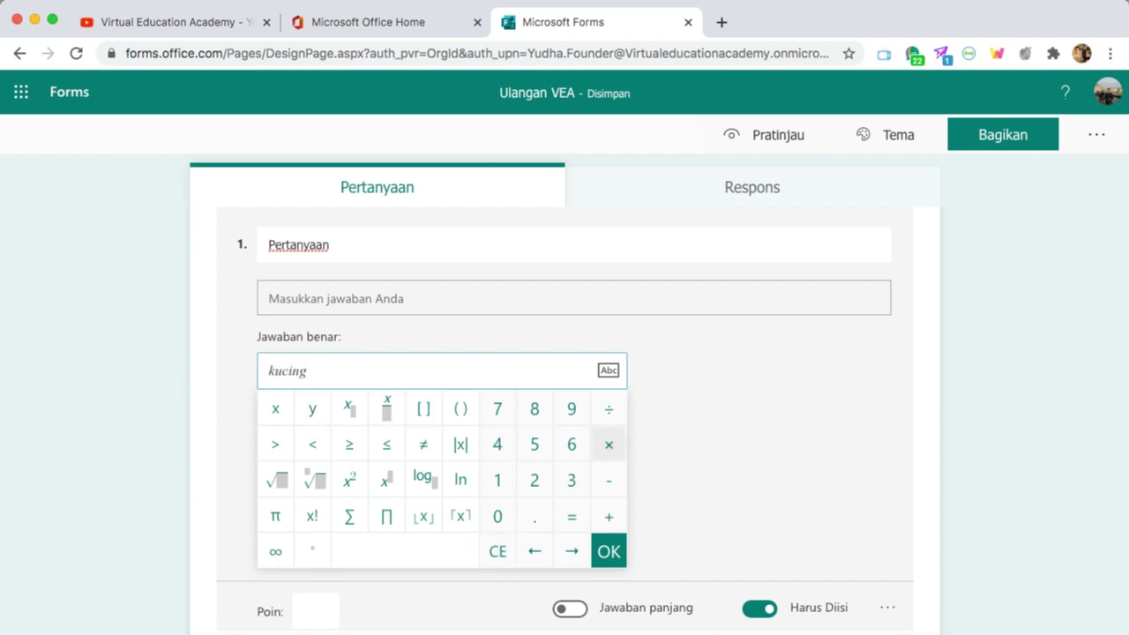
left_click(608, 551)
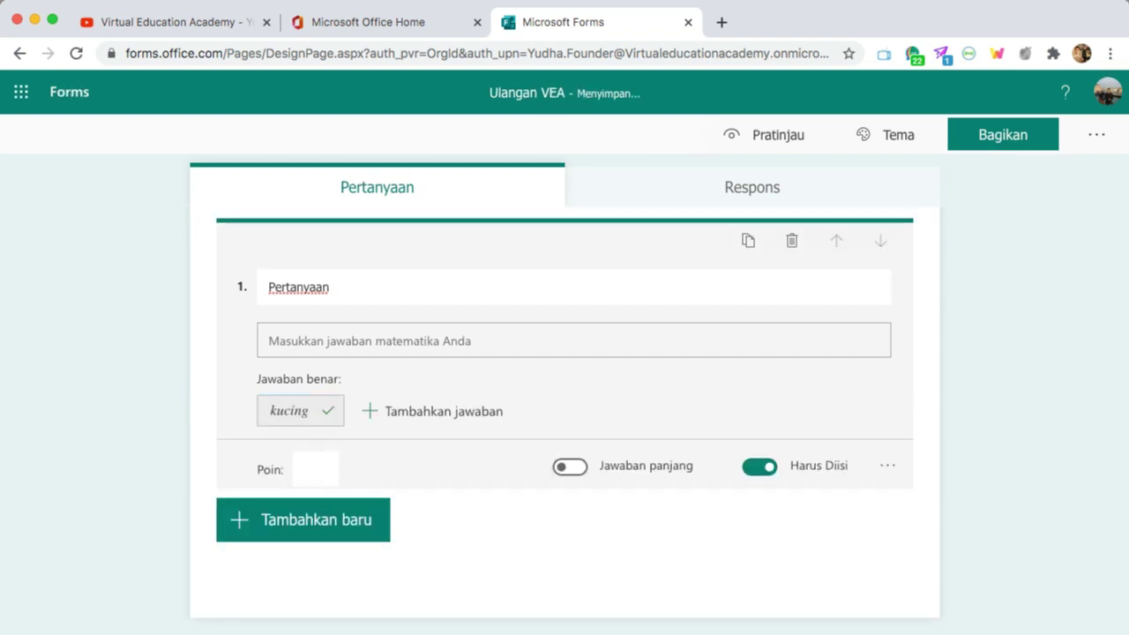
left_click(432, 410)
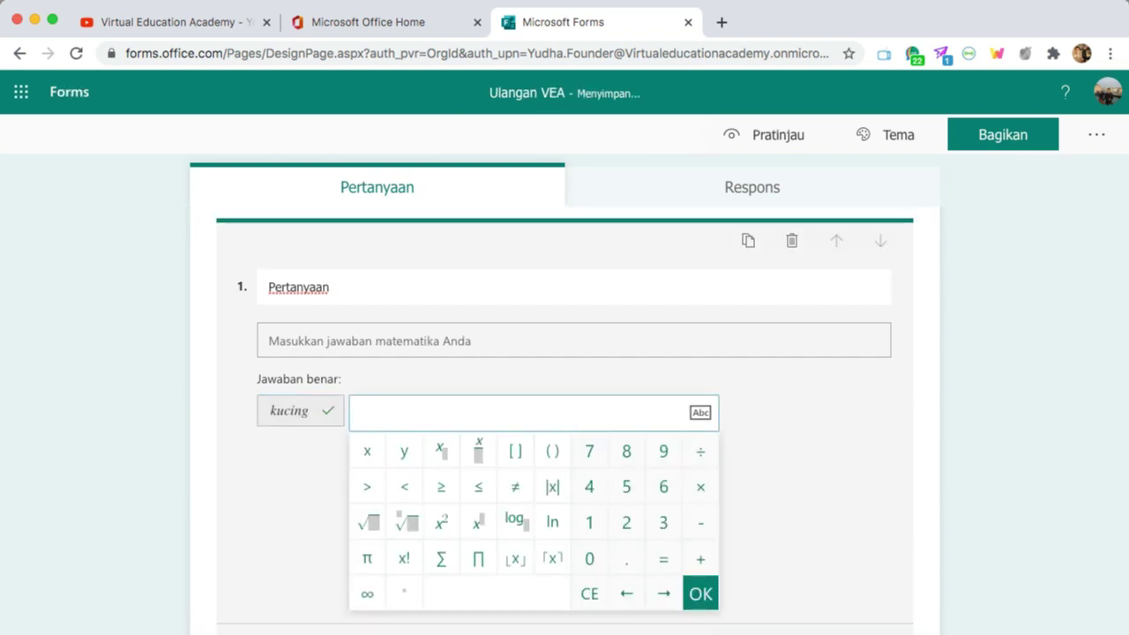
left_click(794, 388)
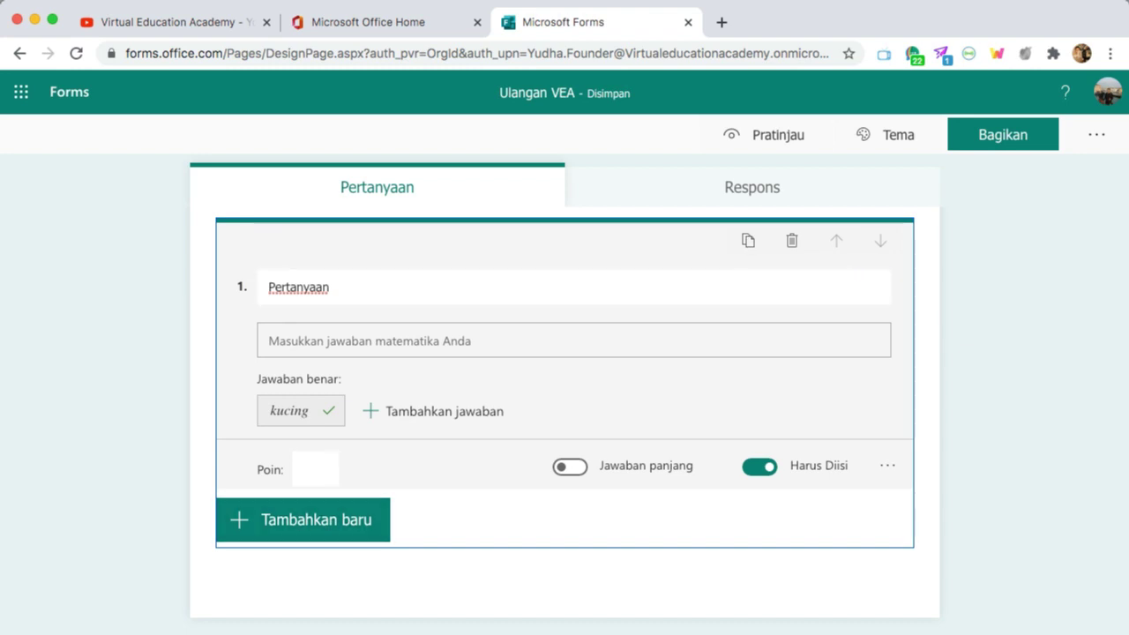
- Delete question 1 from the quiz
scroll(564, 397, "up", 1)
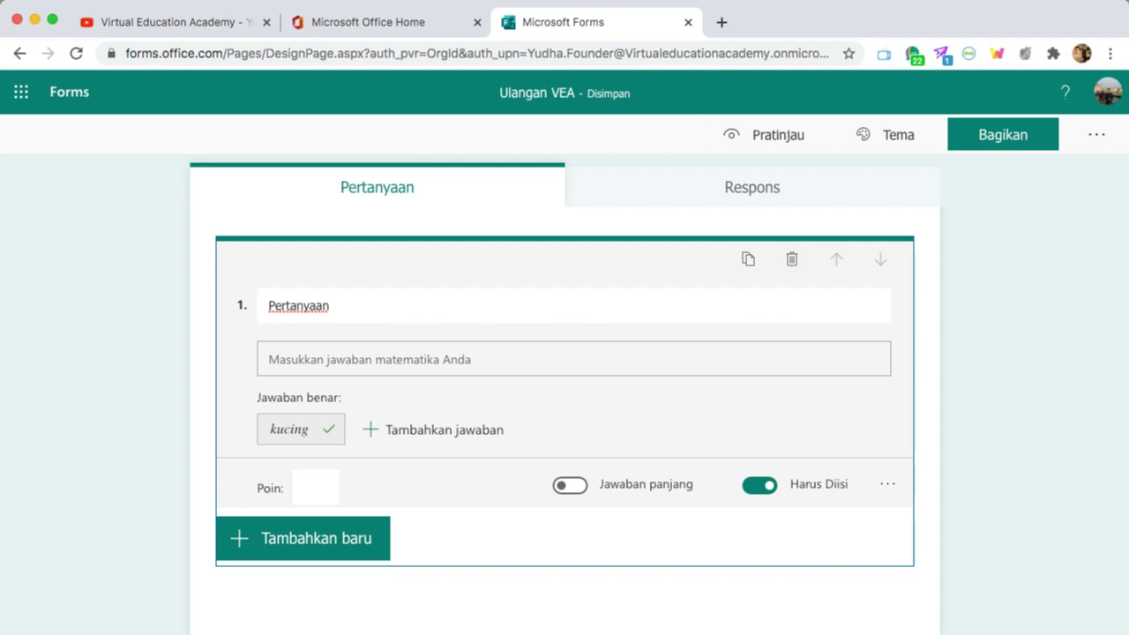
scroll(564, 396, "up", 3)
scroll(565, 397, "down", 2)
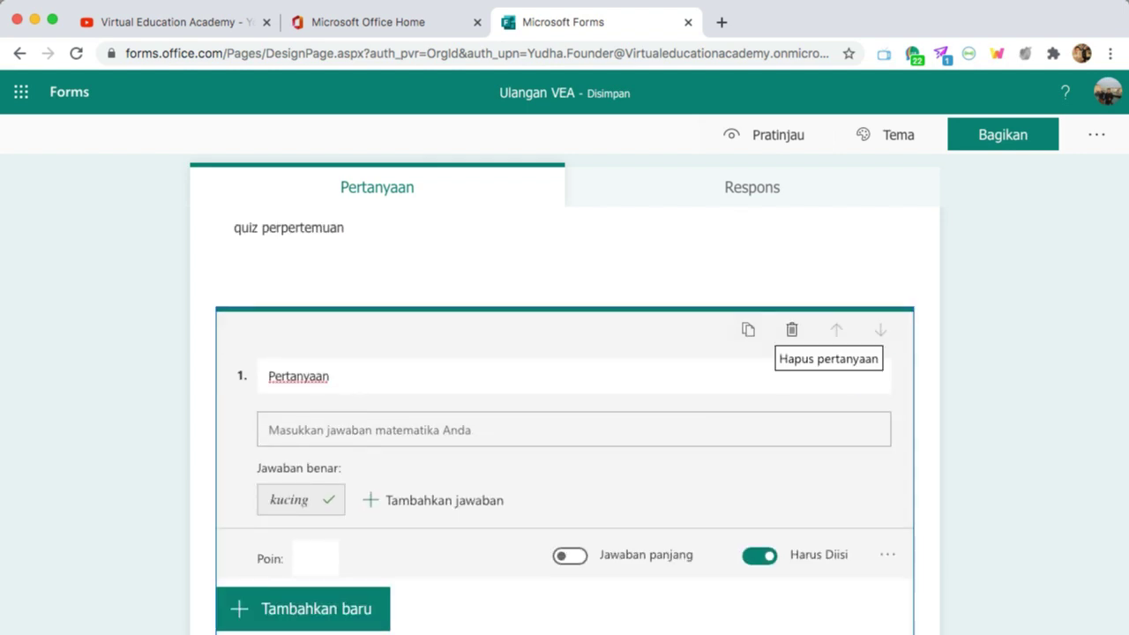
scroll(303, 595, "down", 1)
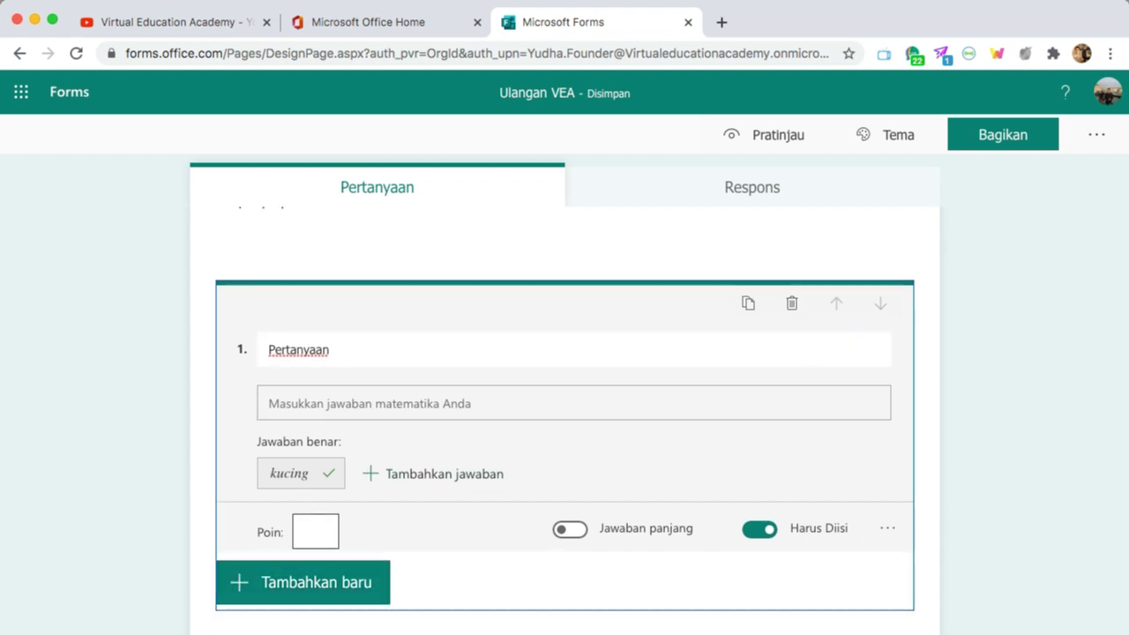
left_click(791, 302)
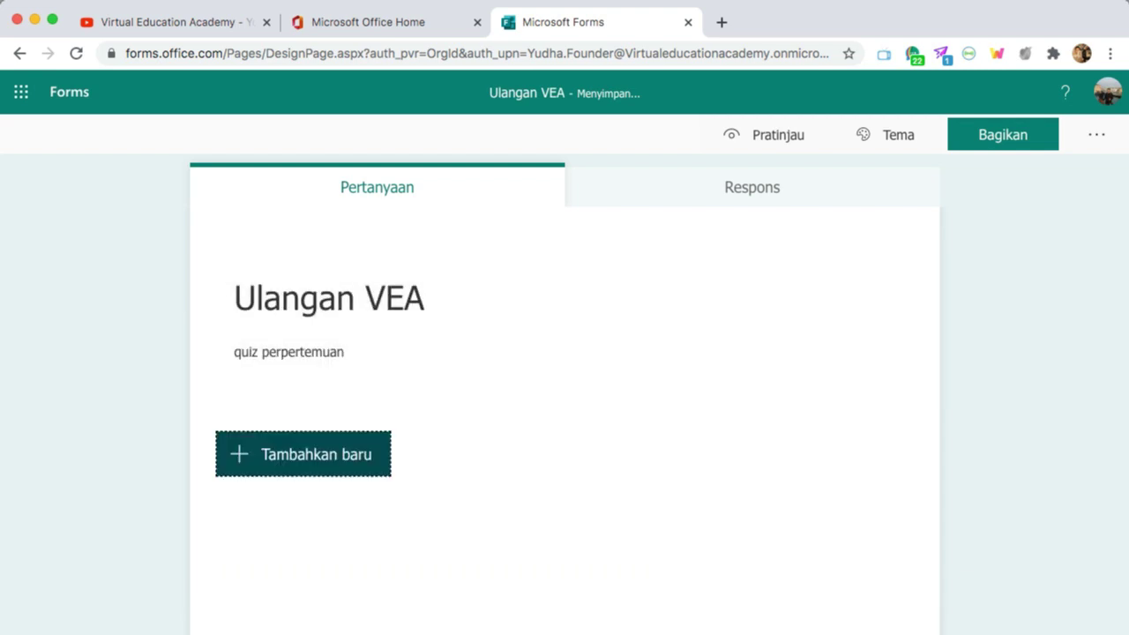
- Add a new Pilihan (choice) question to the quiz and title it "abjad"
key("Return")
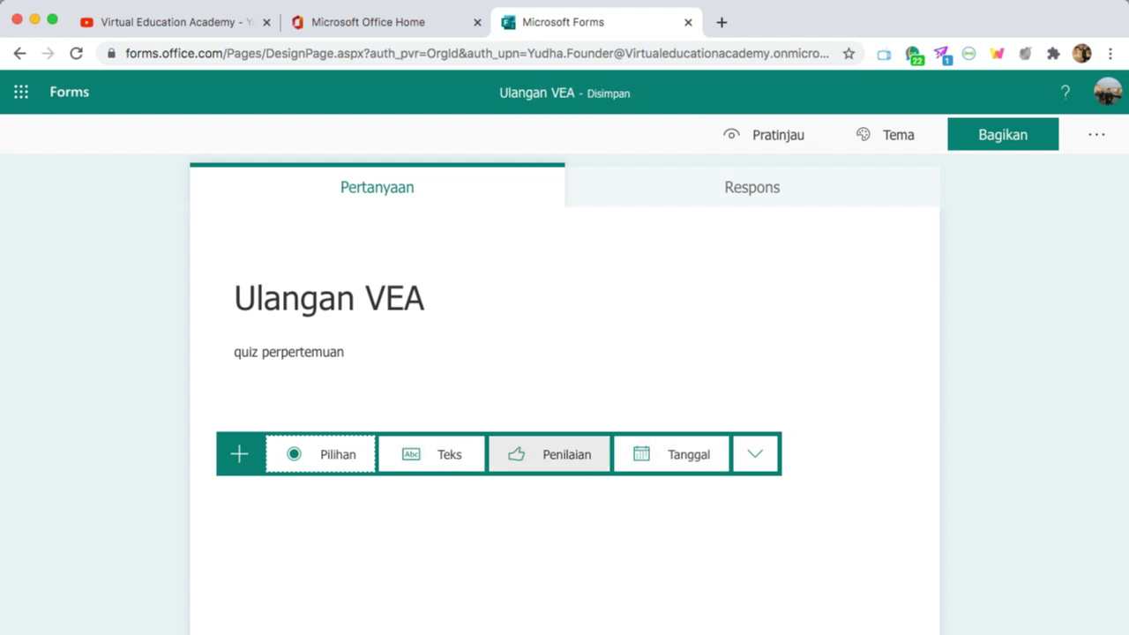
left_click(755, 454)
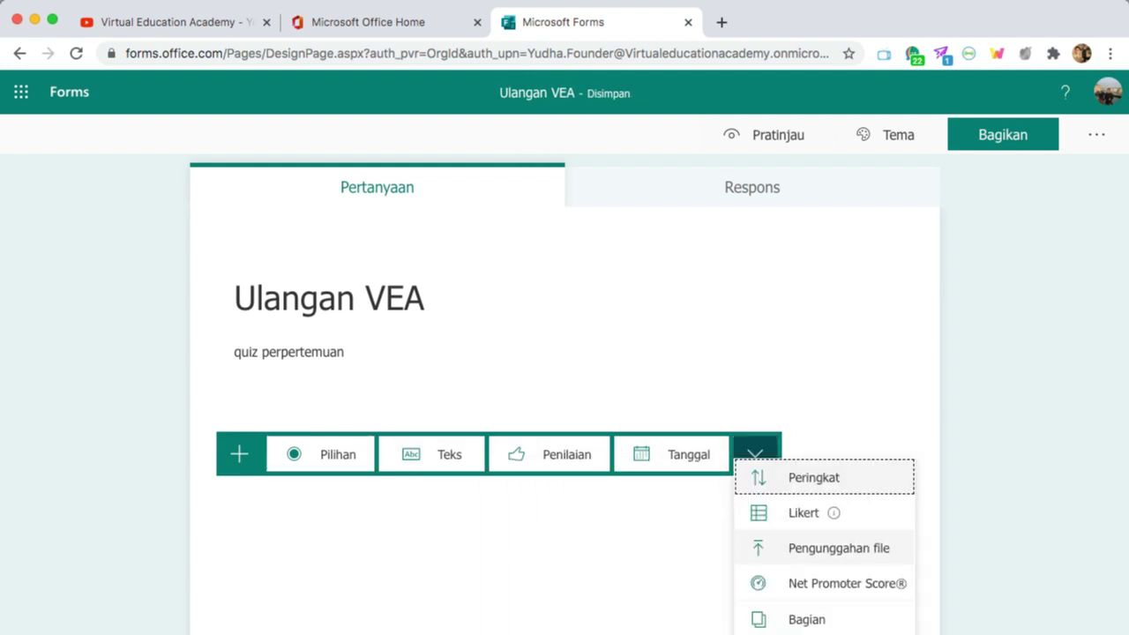
scroll(824, 546, "down", 1)
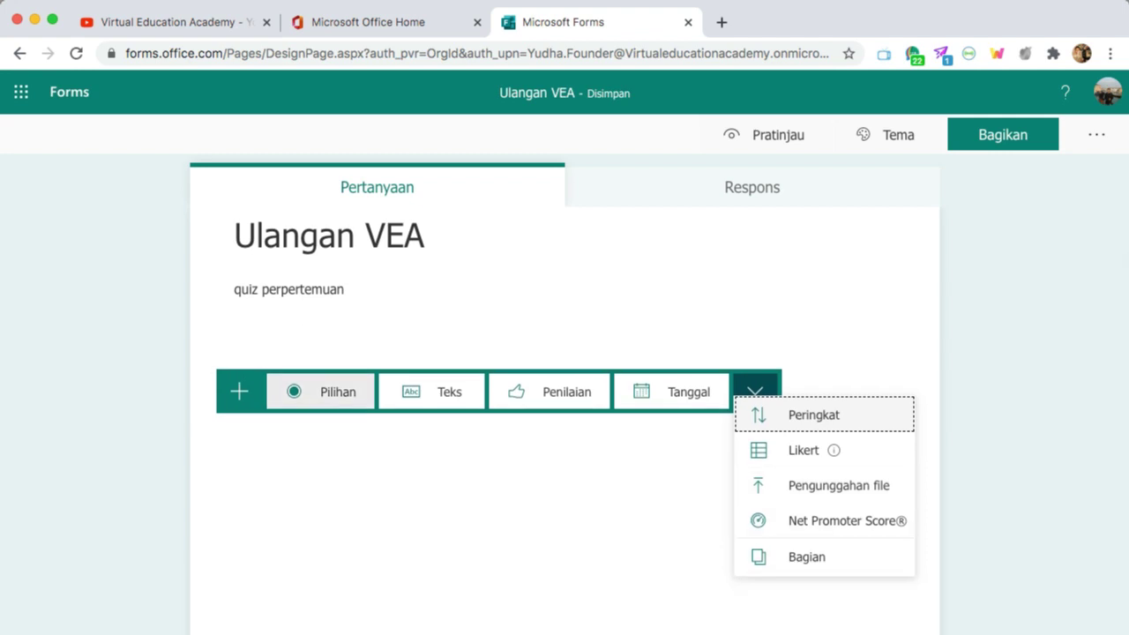
left_click(320, 392)
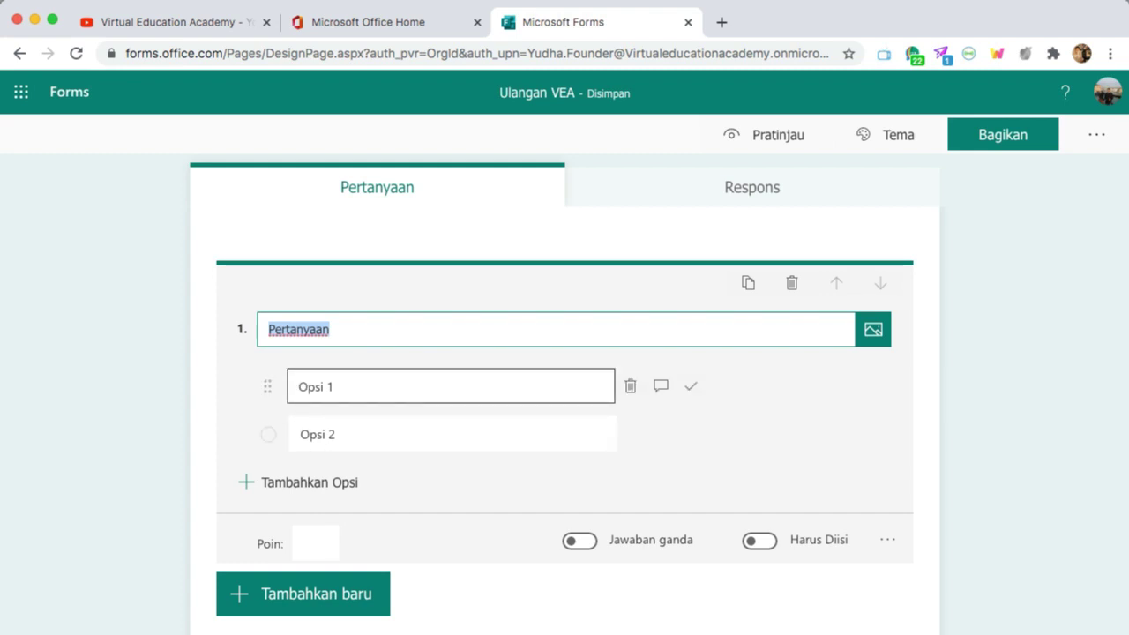
left_click(449, 386)
left_click(440, 329)
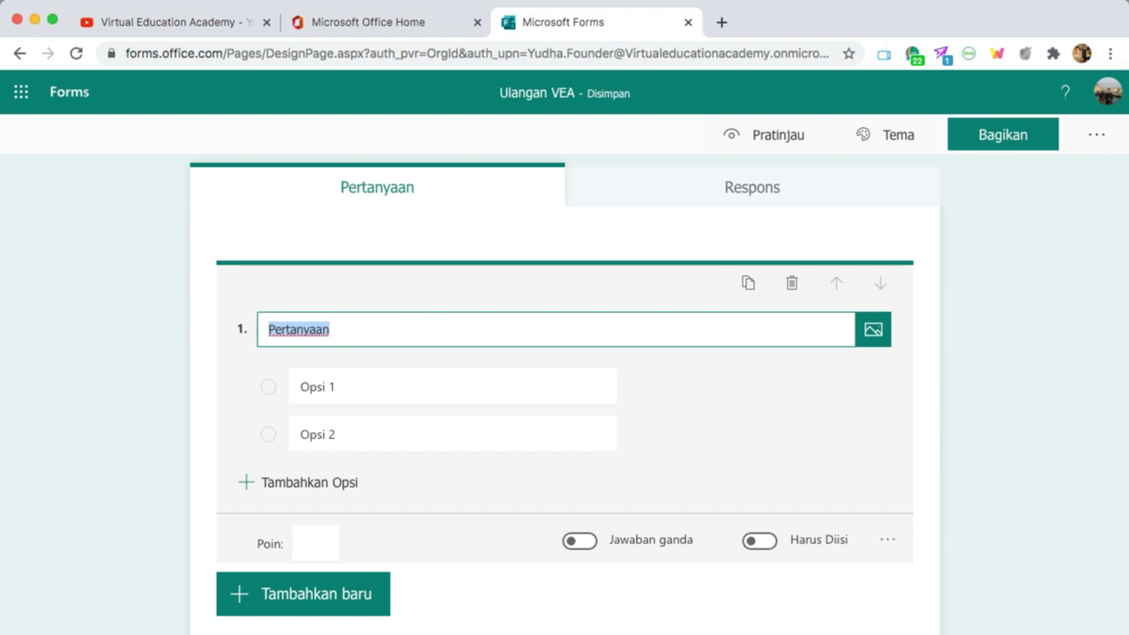
type("abj")
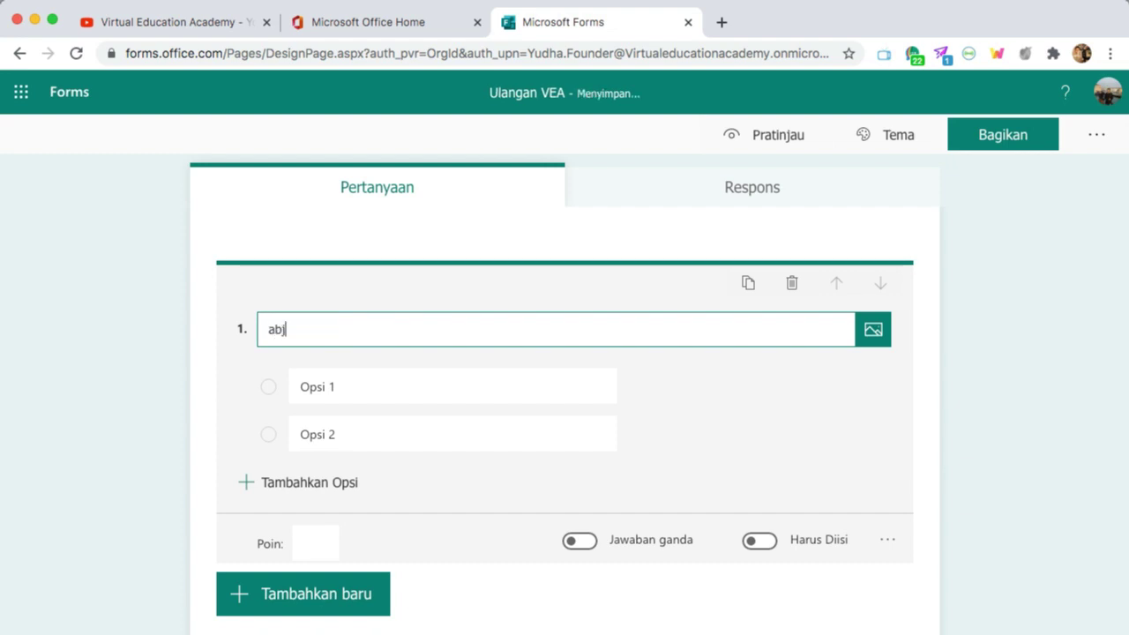
type("ad")
key("Tab")
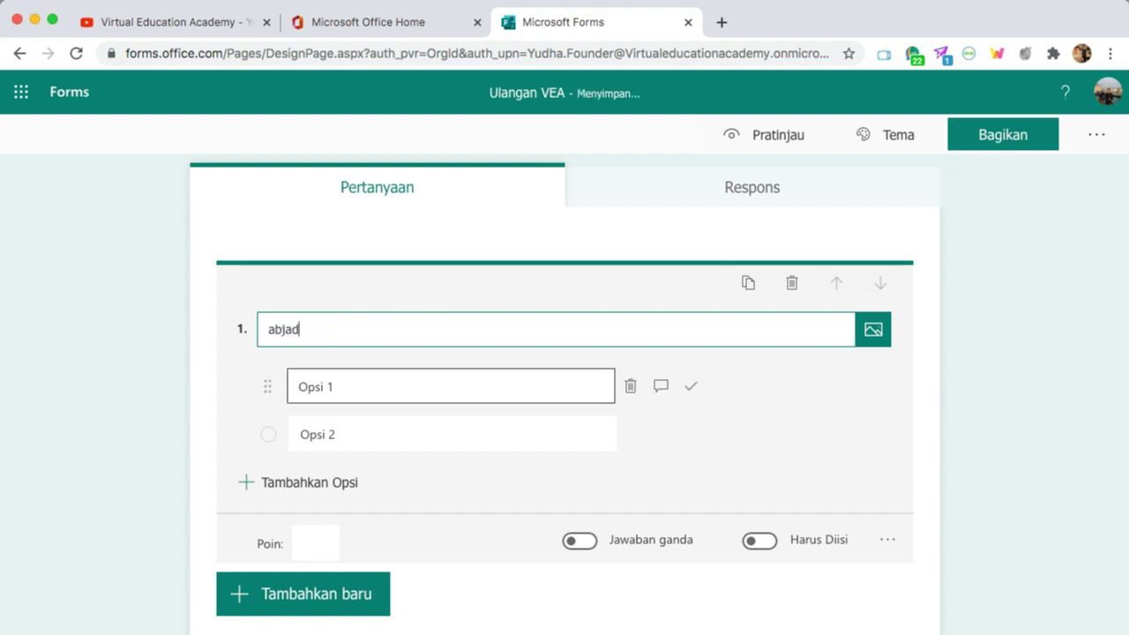
- Give question 1 four answer options: "a", "b", "c" and "d"
type("a")
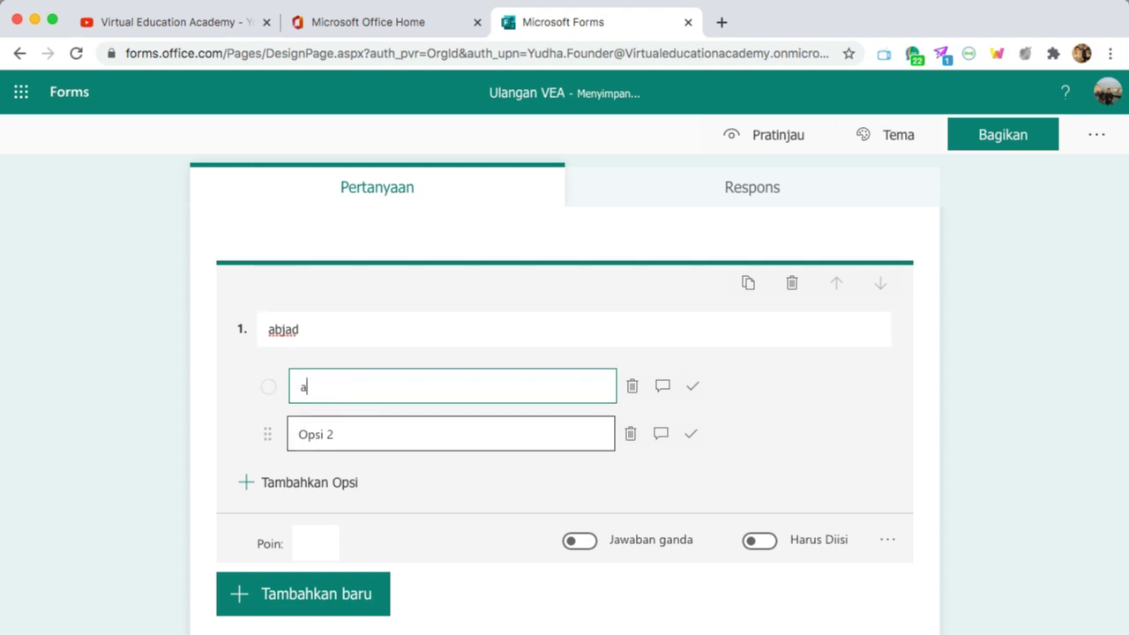
key("Tab")
type("b")
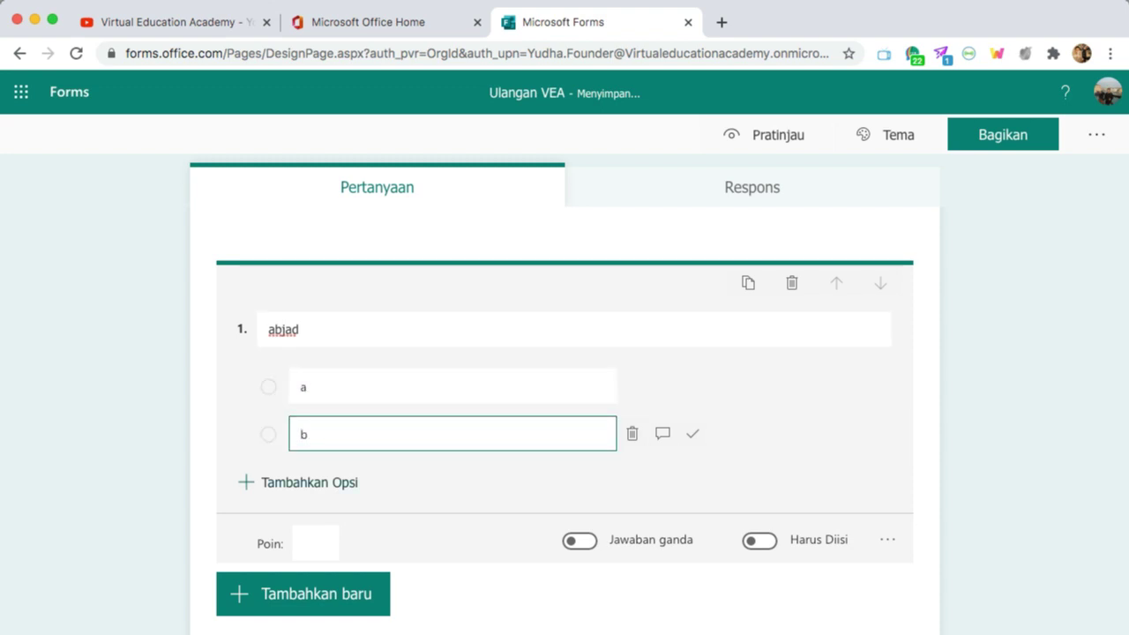
key("Return")
type("c")
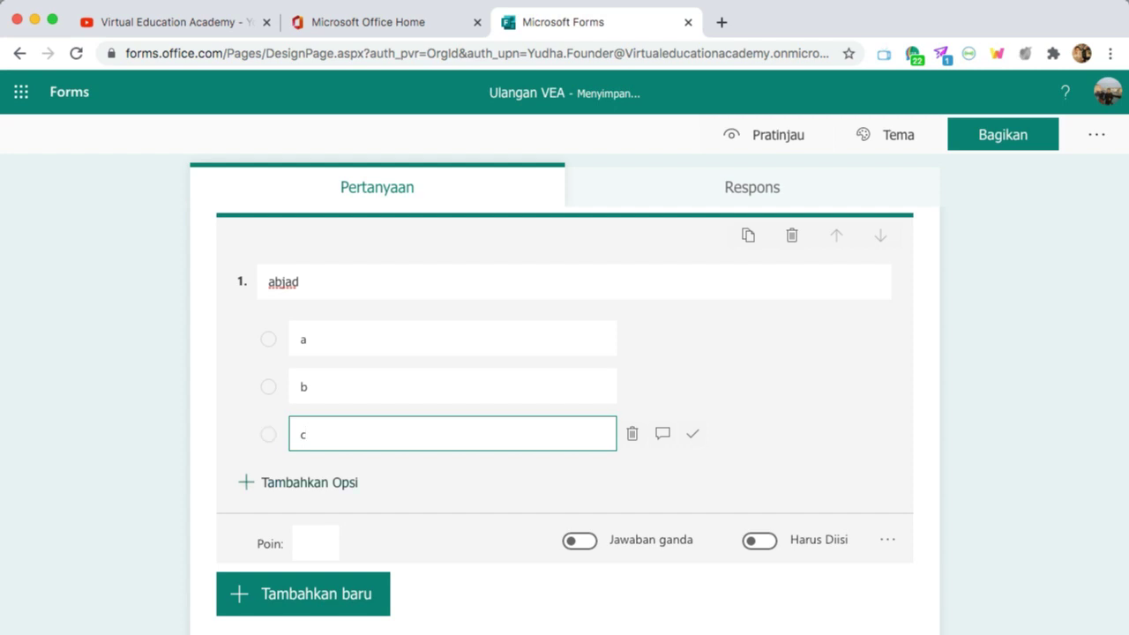
key("Return")
type("d")
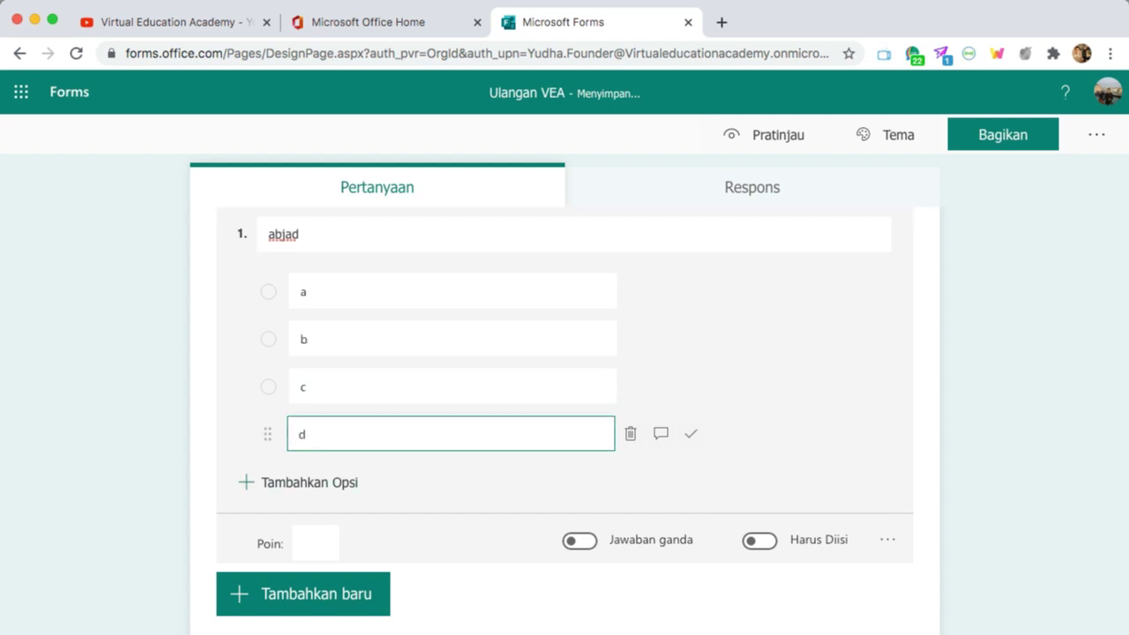
left_click(769, 435)
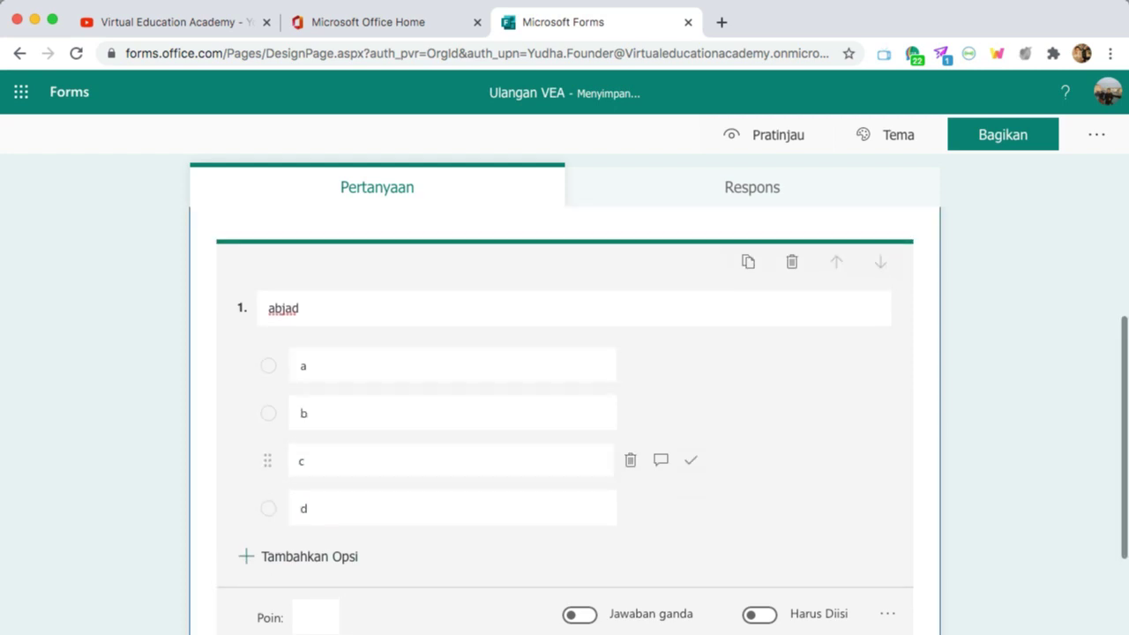
- Allow multiple answers (Jawaban ganda) for question 1
scroll(564, 397, "down", 2)
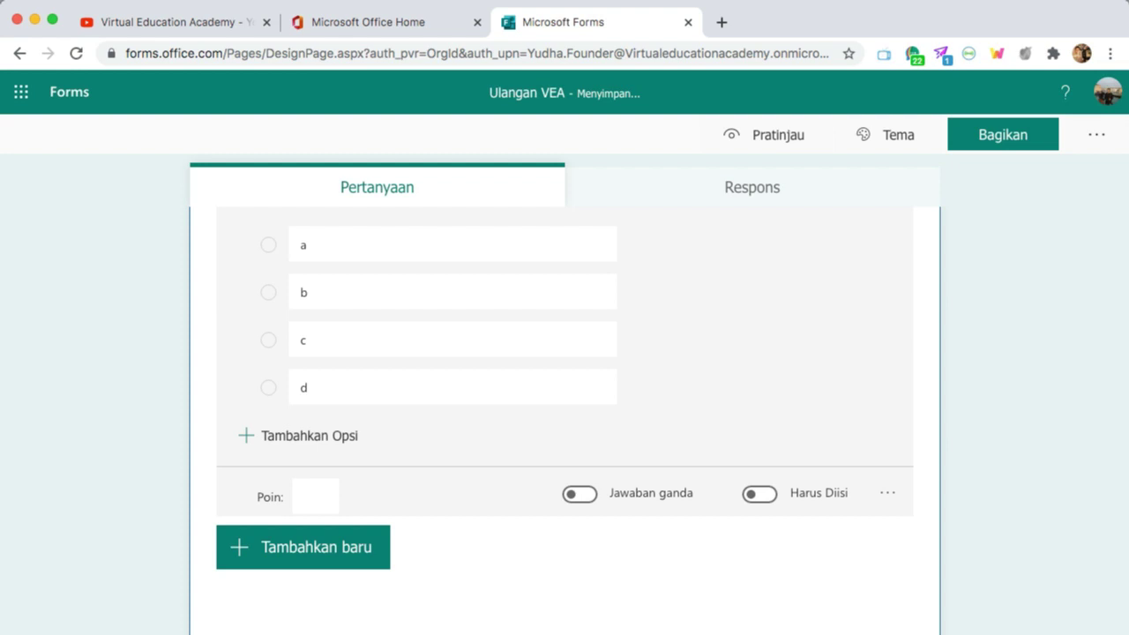
left_click(580, 493)
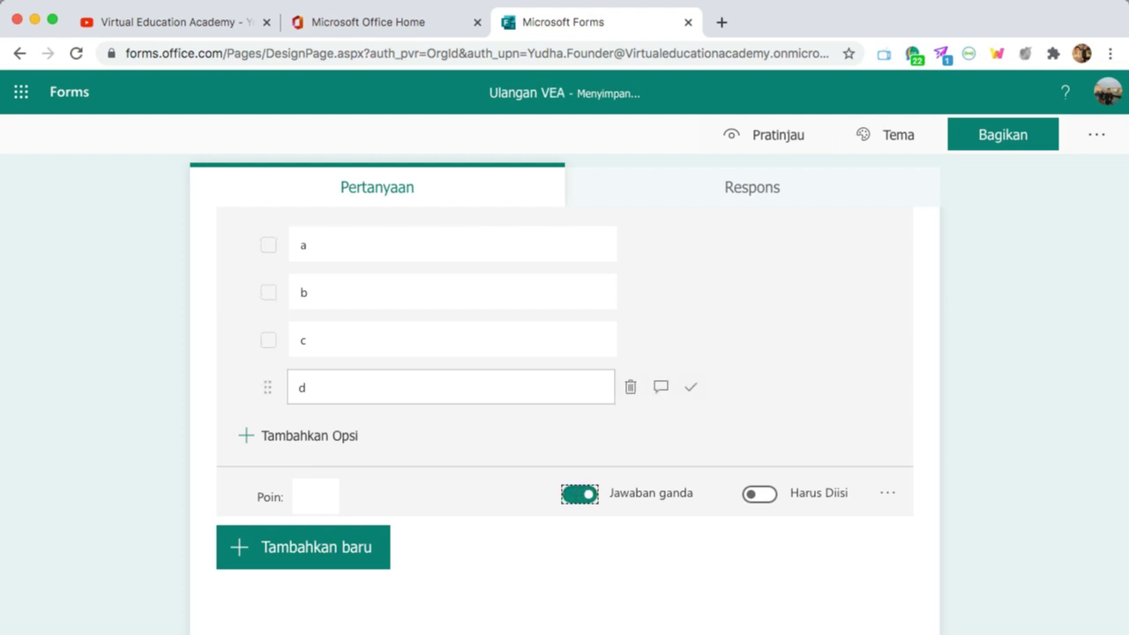
scroll(449, 387, "up", 2)
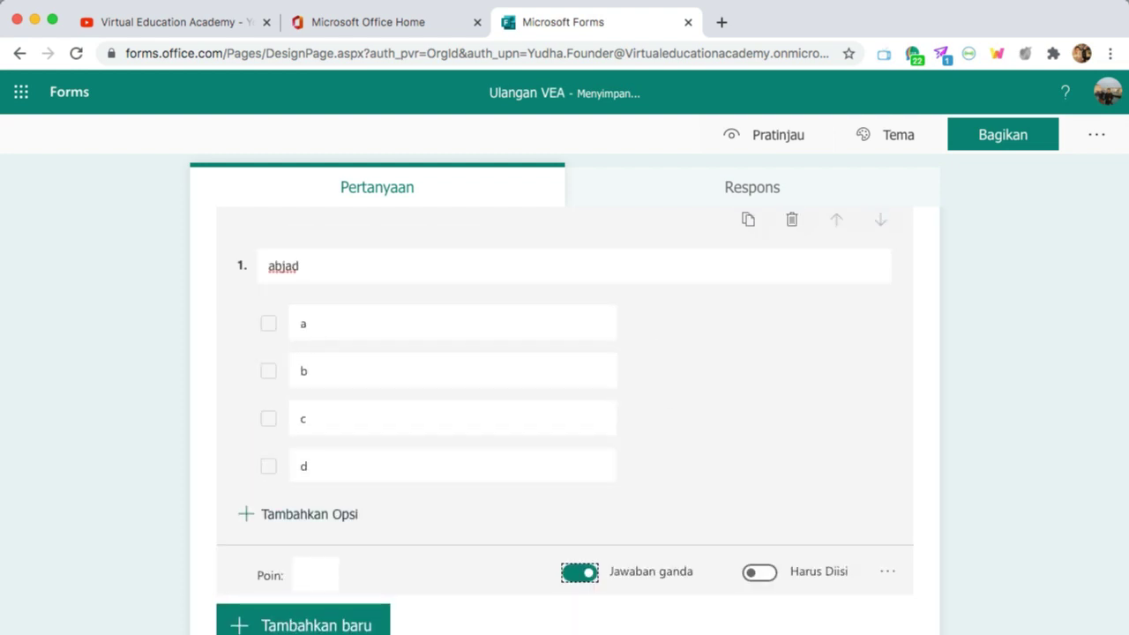
scroll(449, 440, "down", 2)
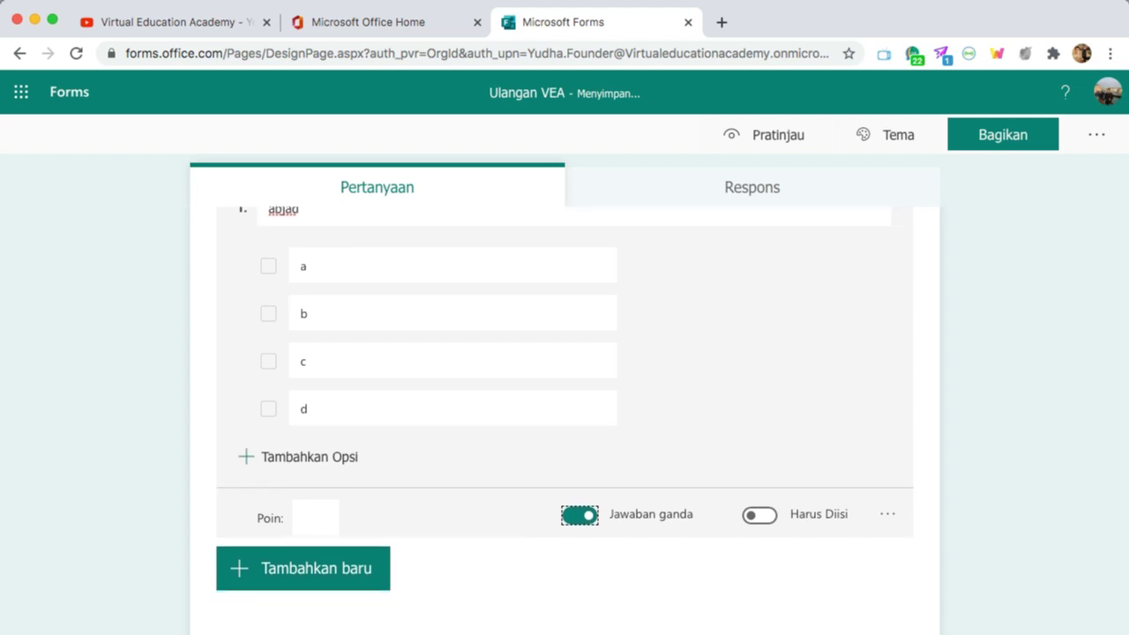
- Set option "a" as the only correct answer (Jawaban tepat) to question 1
left_click(723, 360)
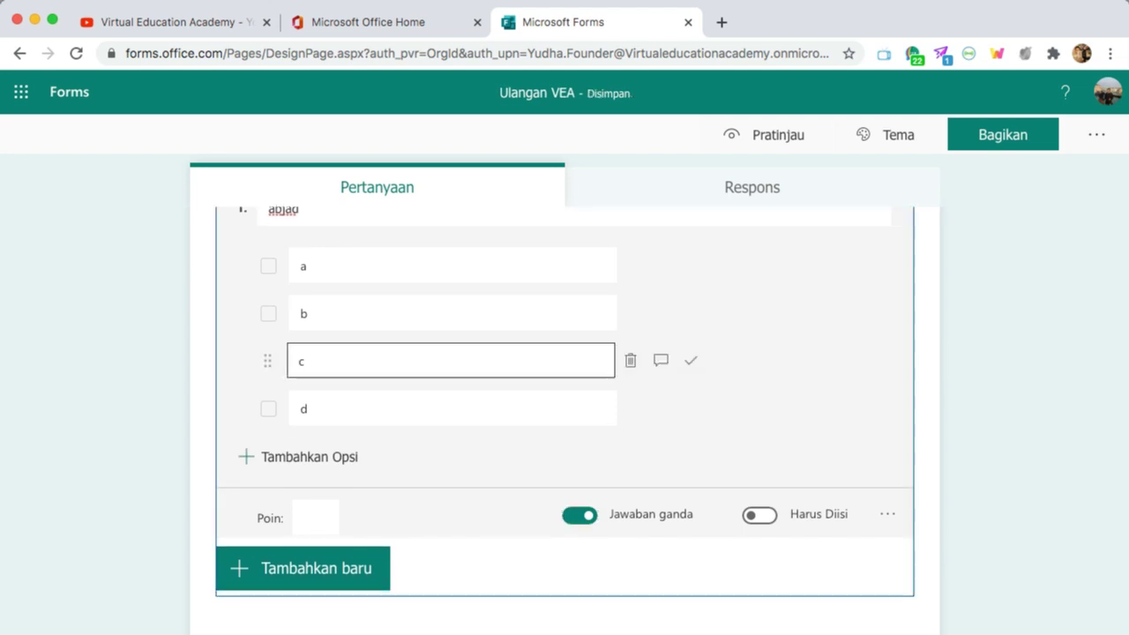
left_click(690, 360)
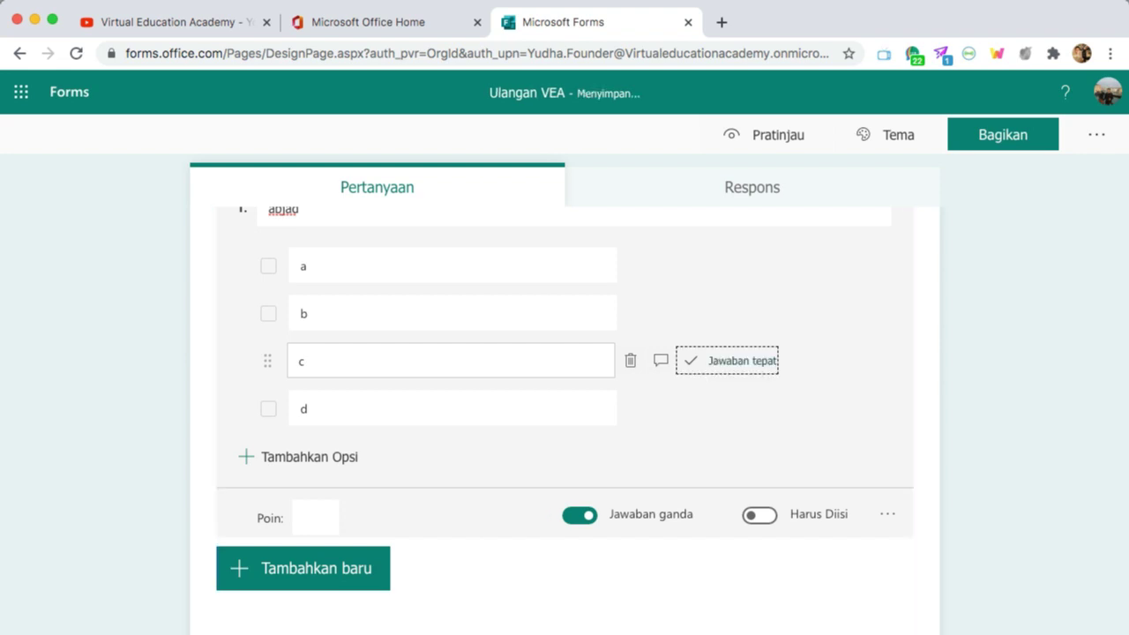
scroll(723, 361, "up", 1)
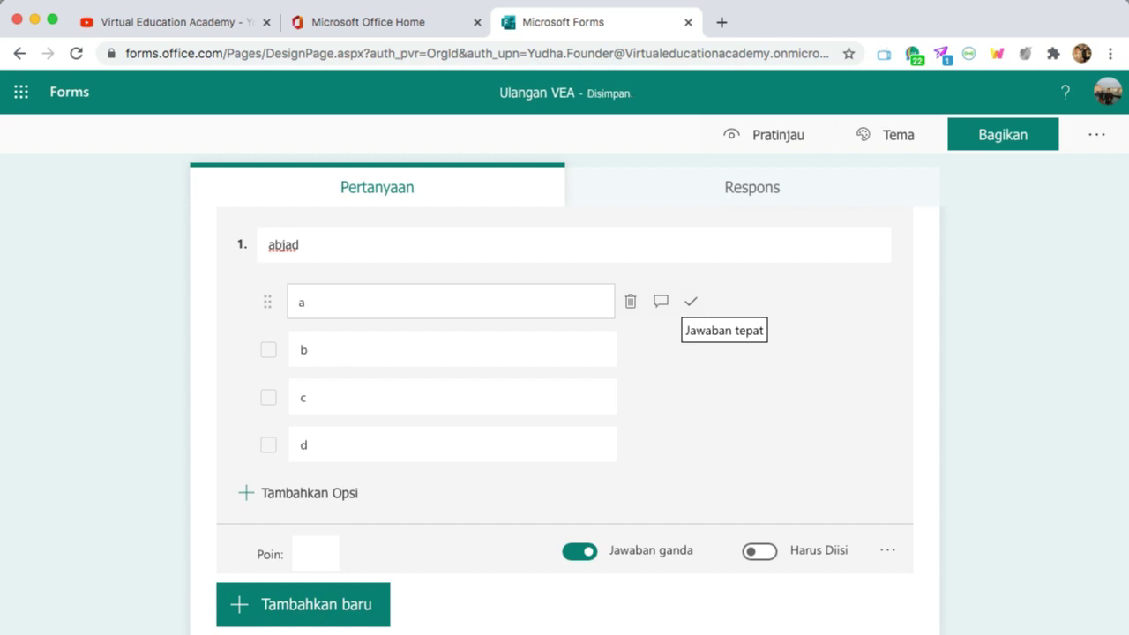
left_click(691, 301)
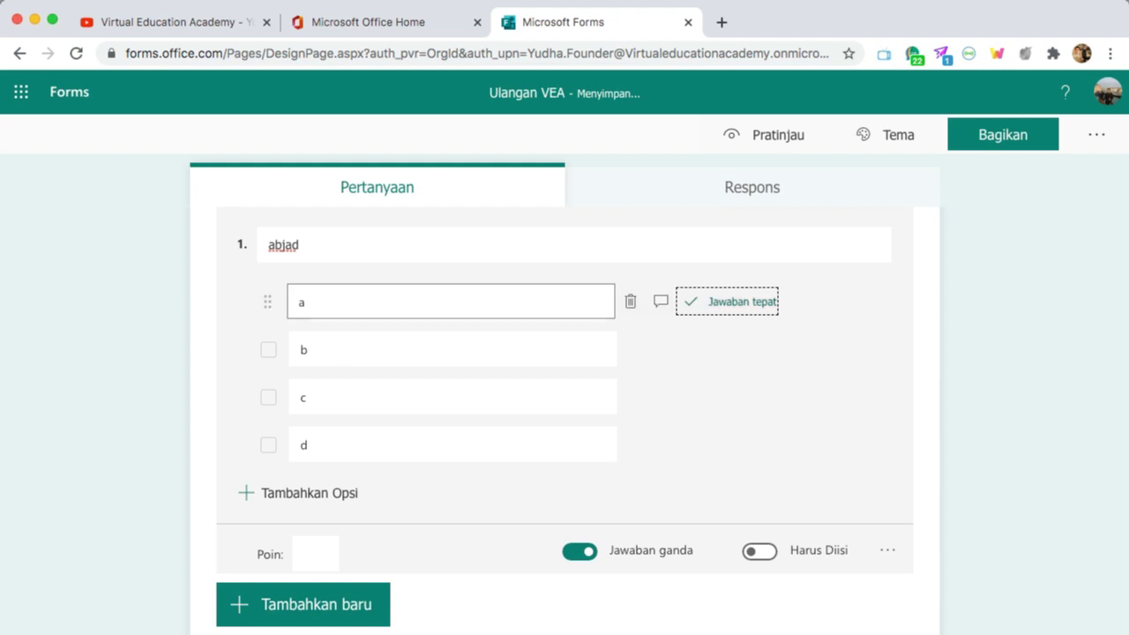
- View the Masuk ke choices in the branching options of question 1, keep Berikutnya, and return to the quiz
scroll(564, 397, "down", 2)
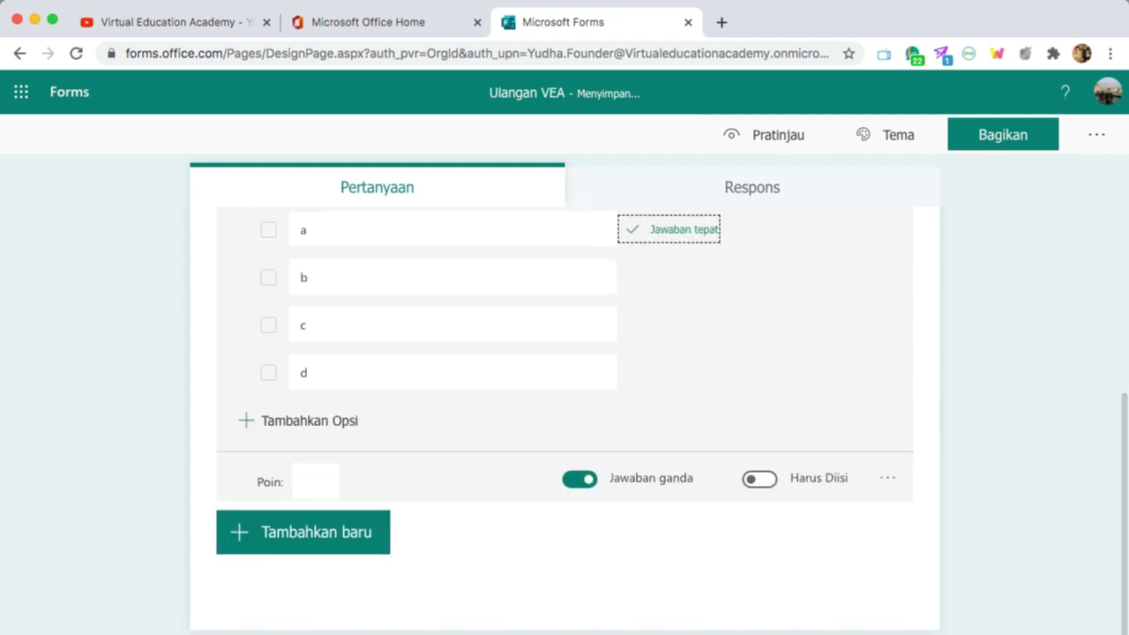
left_click(887, 477)
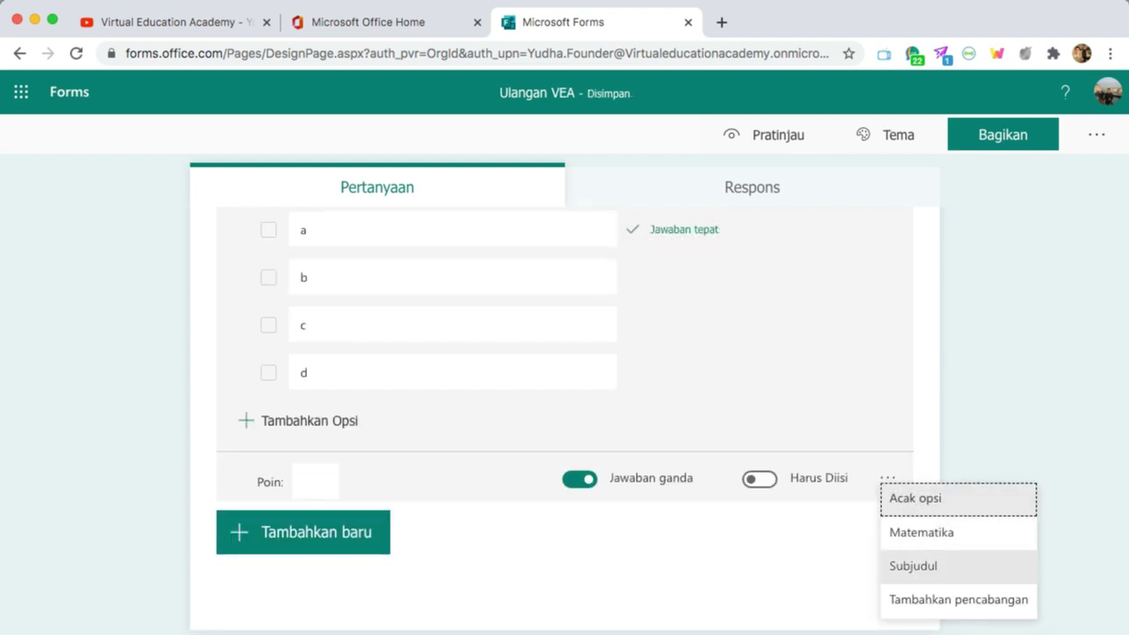
scroll(959, 565, "down", 1)
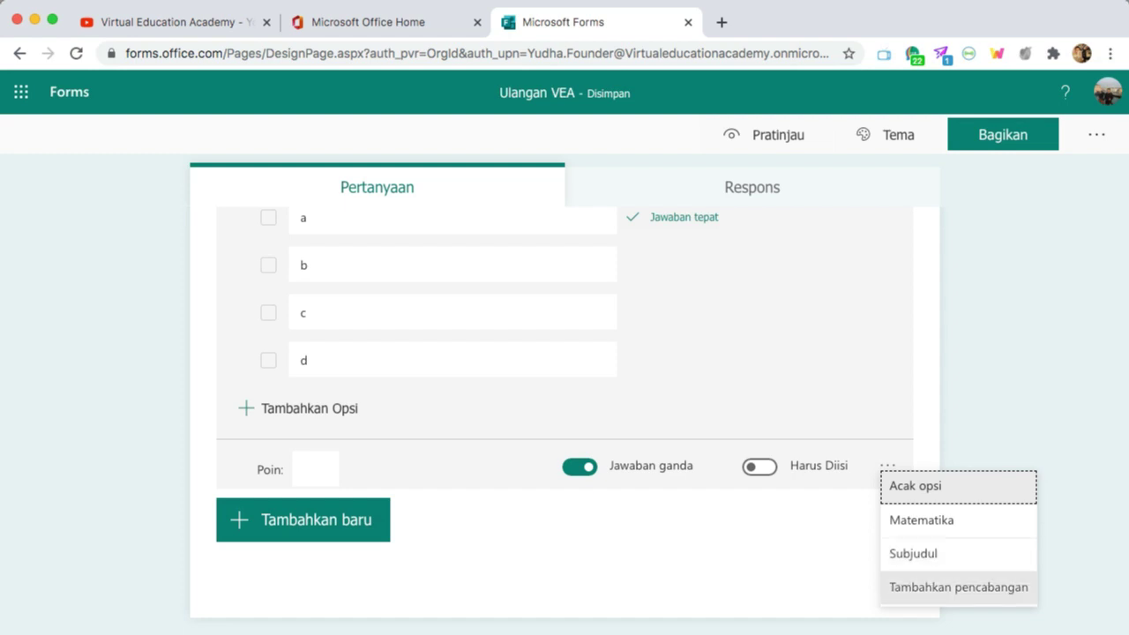
left_click(958, 586)
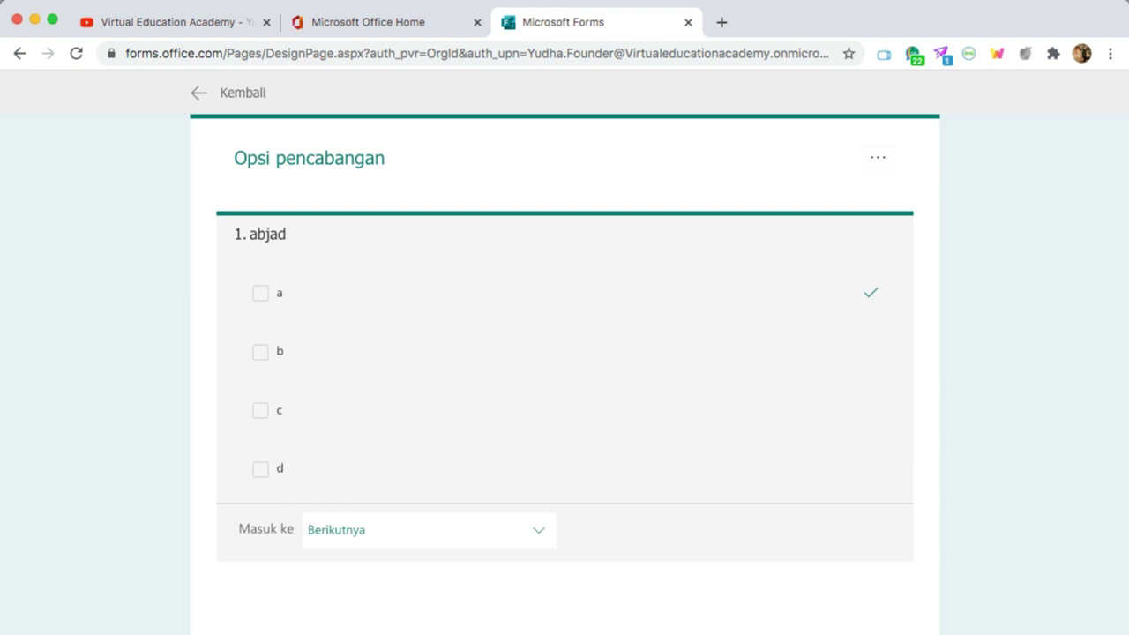
key("Return")
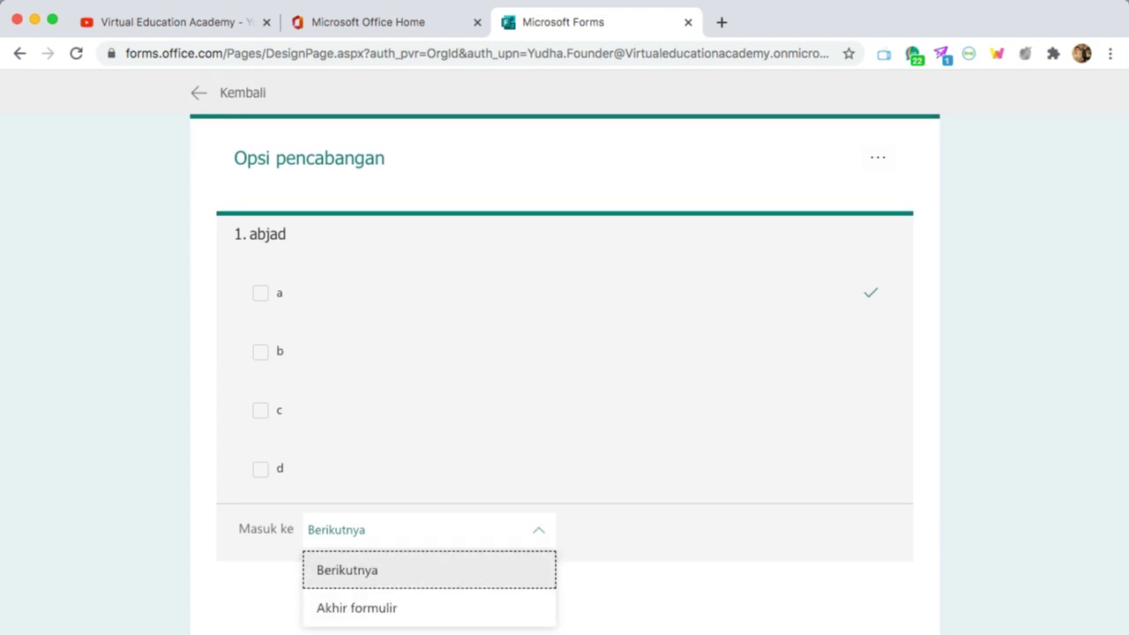
key("Return")
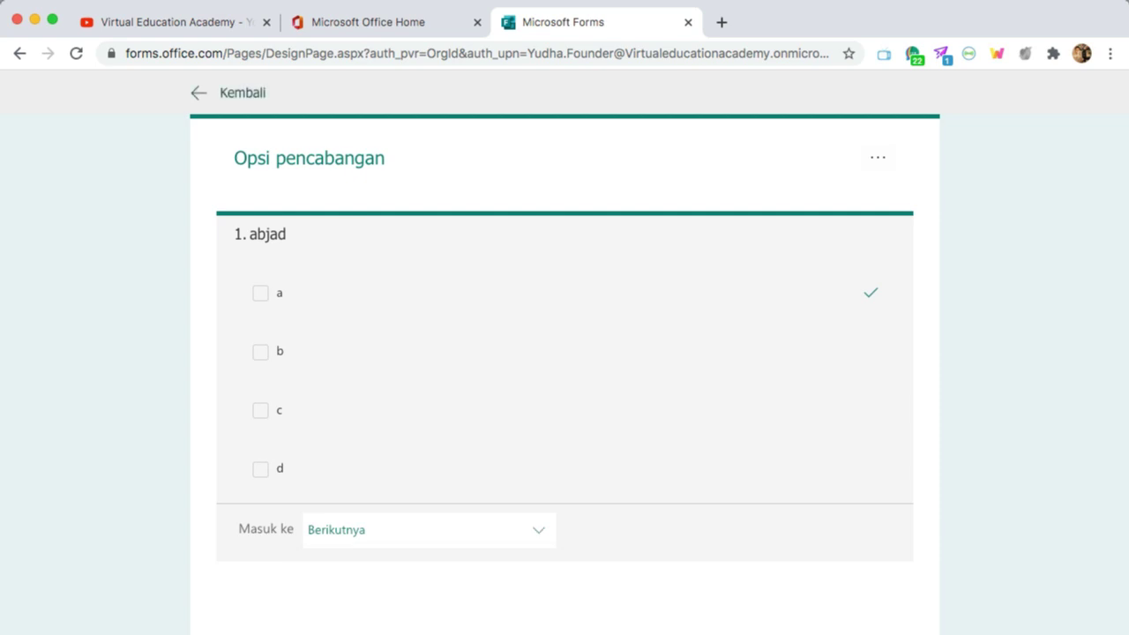
key("Return")
- Add a second Pilihan (choice) question below "abjad" and clear its default title
scroll(565, 396, "down", 3)
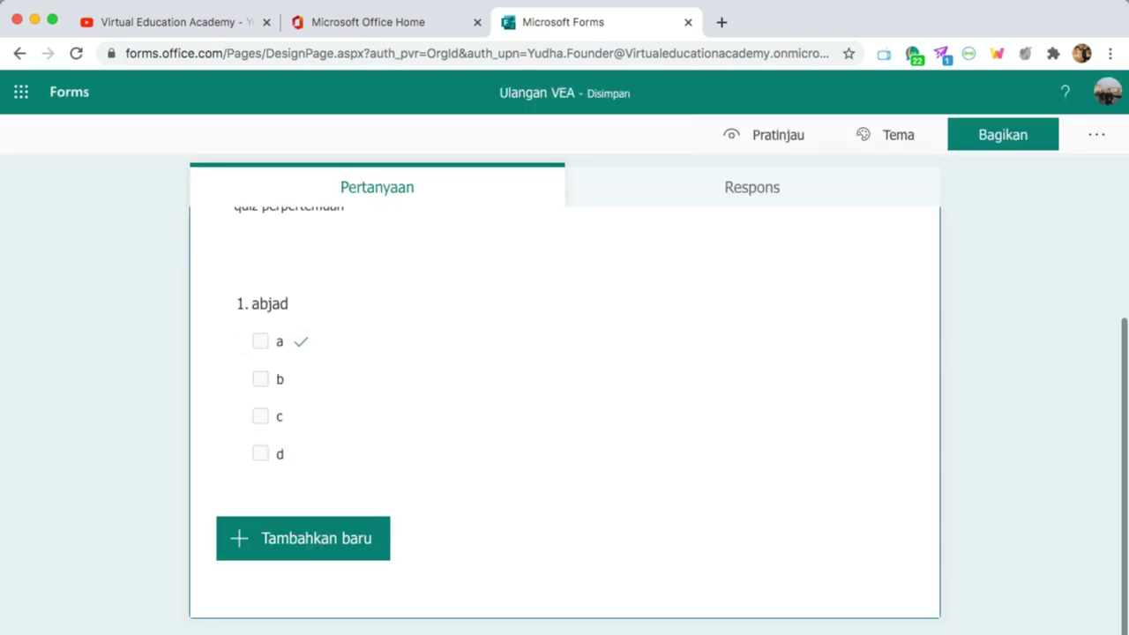
scroll(565, 397, "up", 3)
scroll(565, 397, "down", 3)
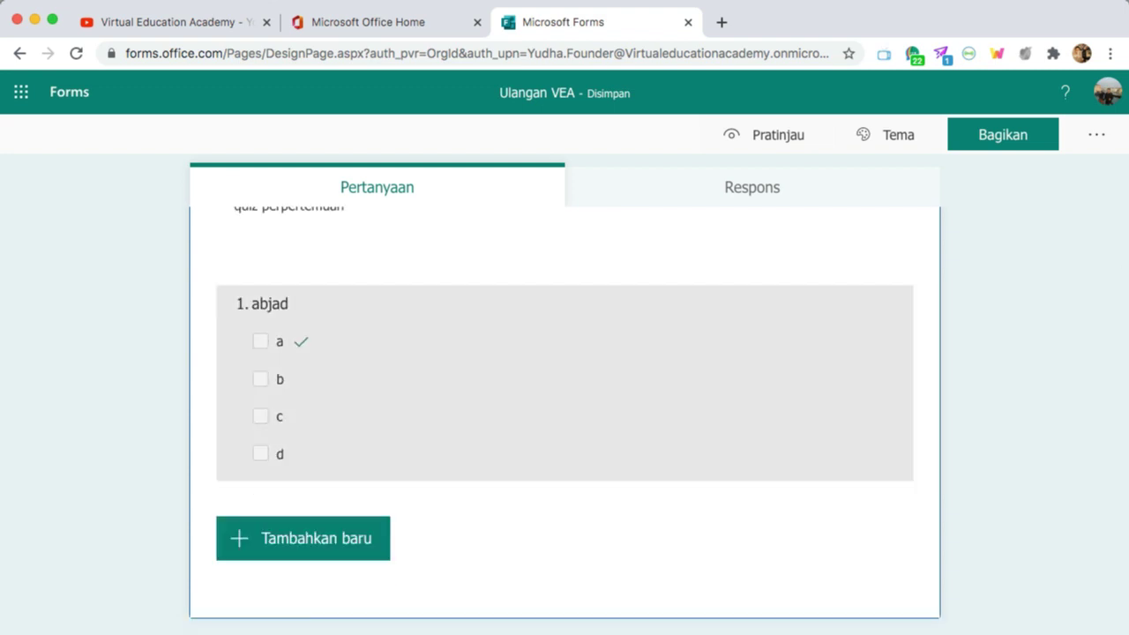
scroll(564, 397, "up", 3)
scroll(564, 397, "down", 3)
left_click(308, 538)
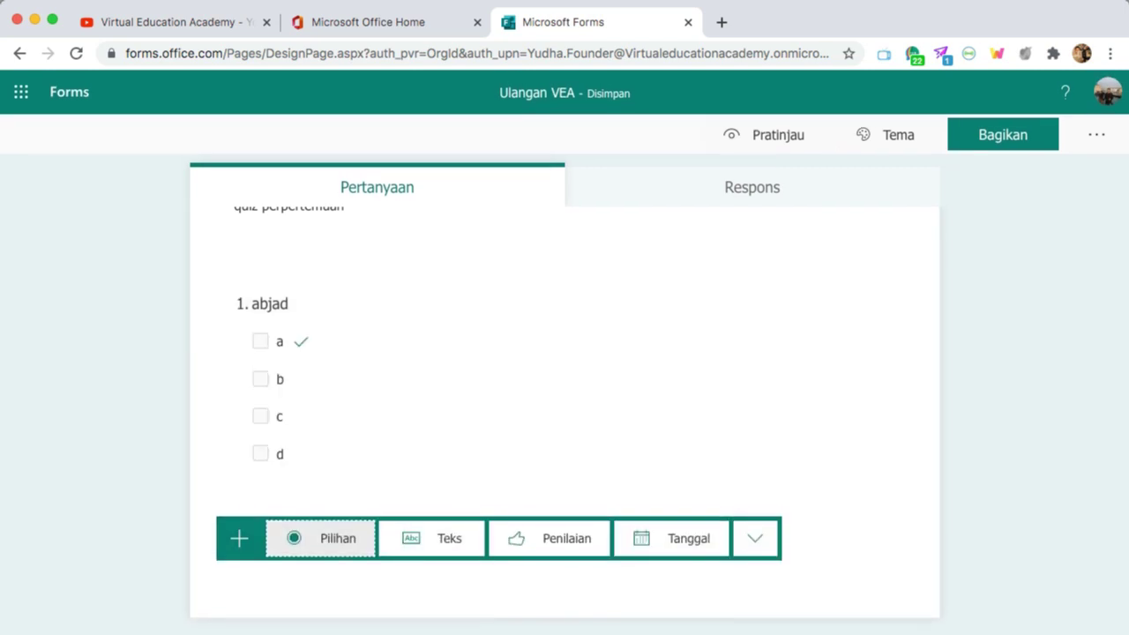
left_click(239, 537)
left_click(239, 538)
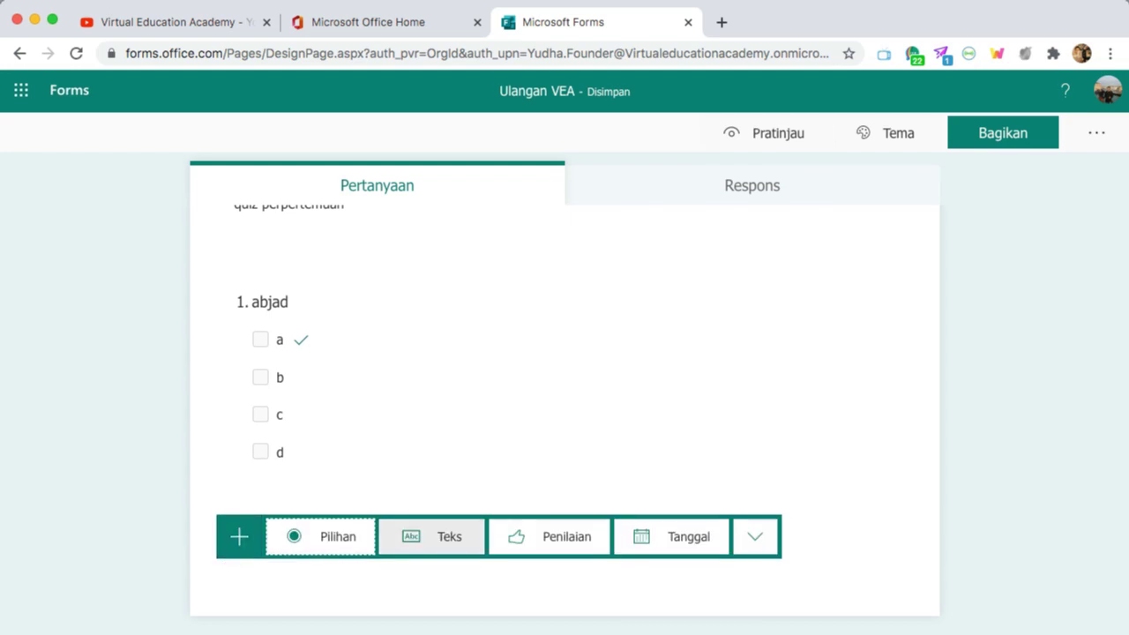
left_click(320, 538)
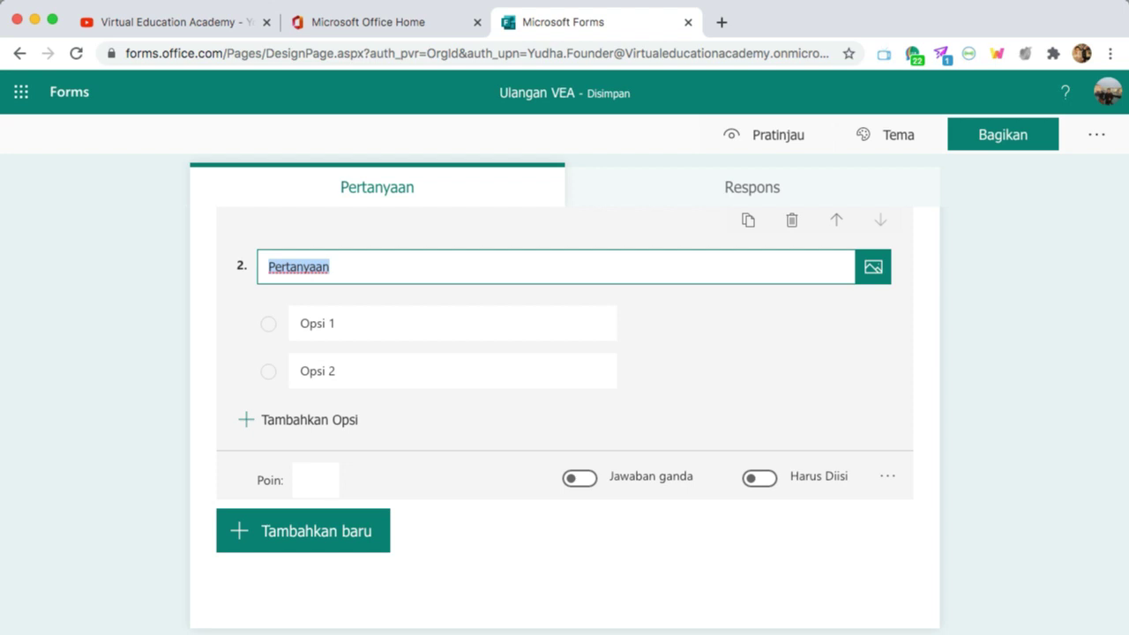
key("BackSpace")
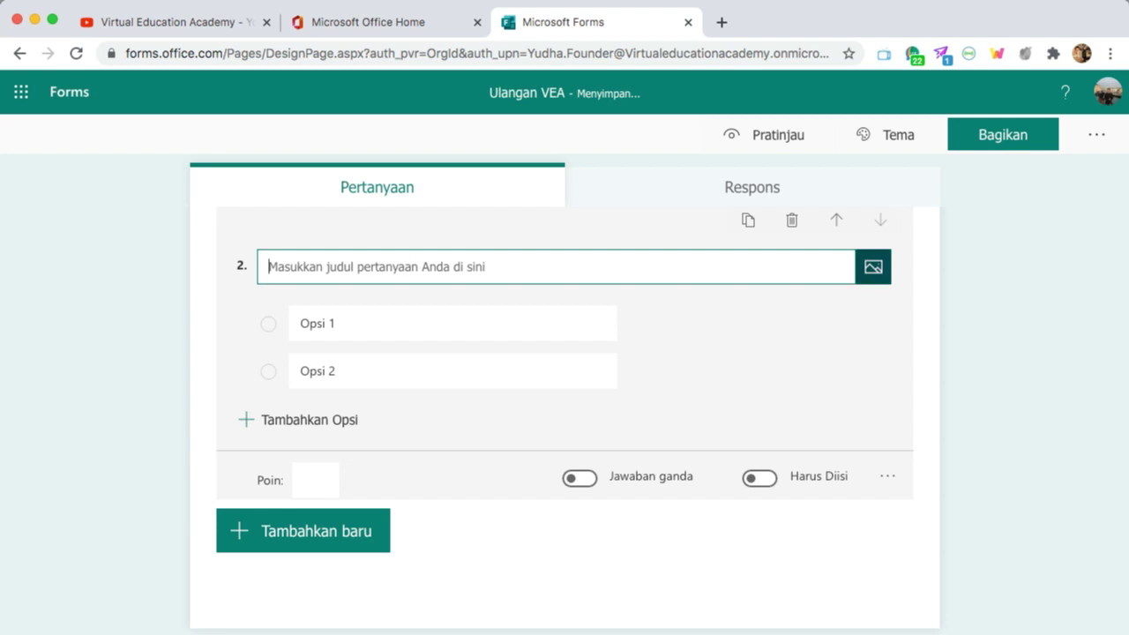
- Insert the orange webinar poster image as media in question 2, checking OneDrive as a picture source
left_click(872, 267)
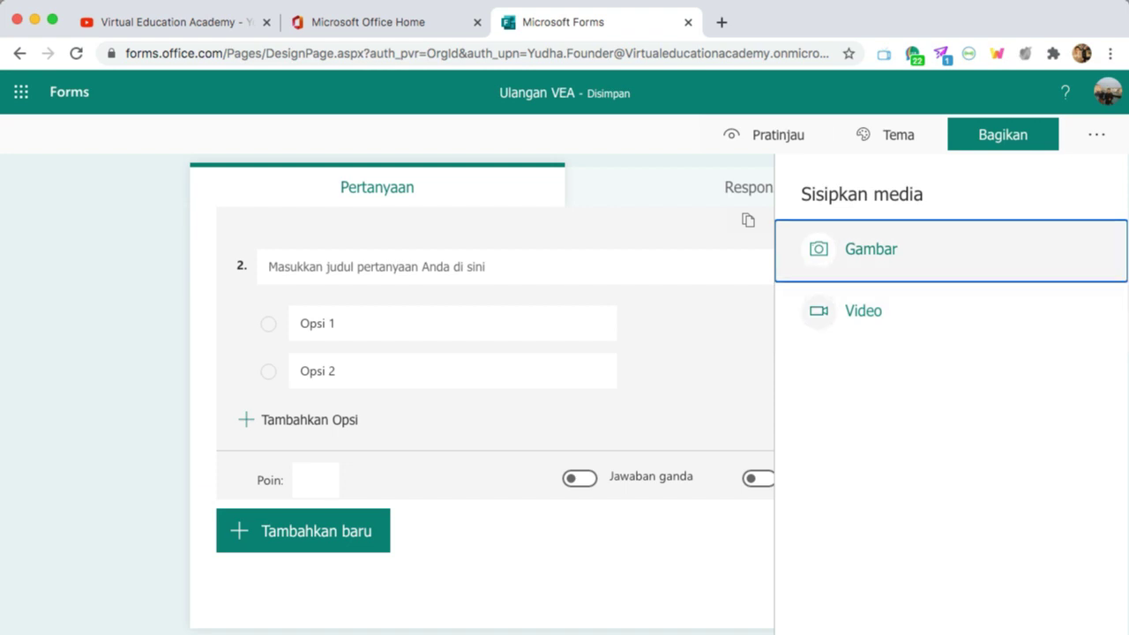
left_click(871, 249)
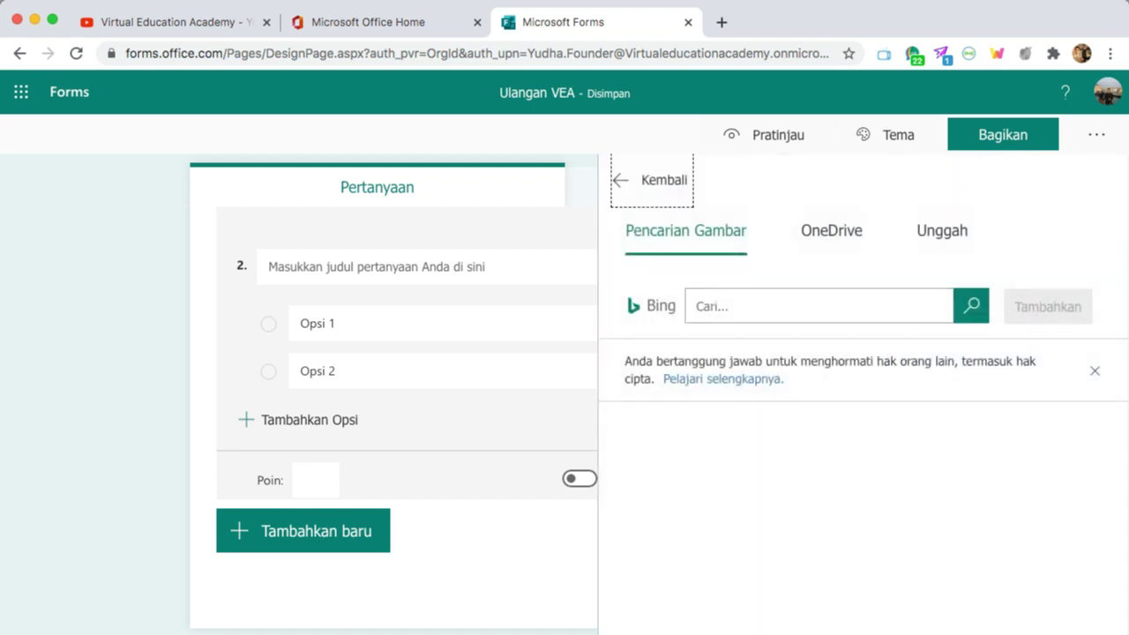
left_click(832, 231)
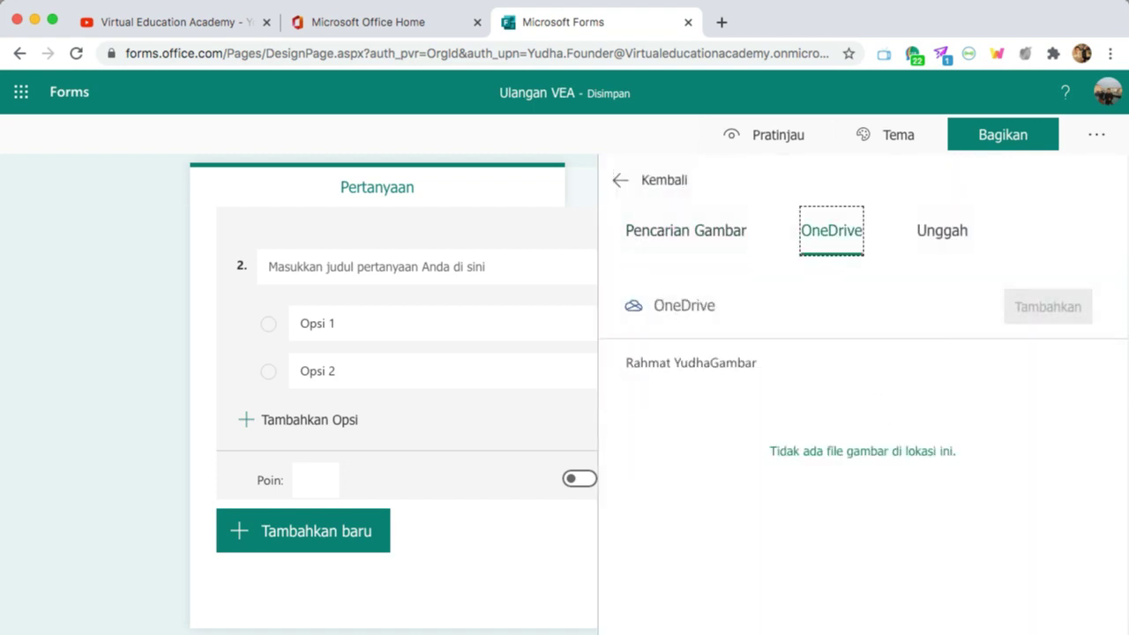
key("Tab")
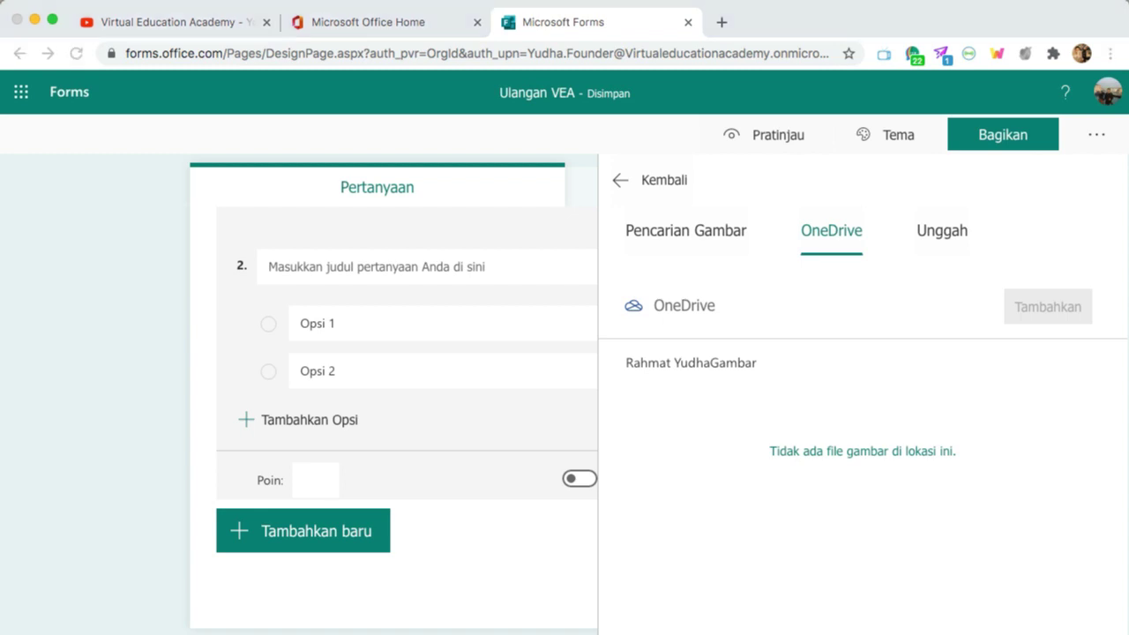
key("Escape")
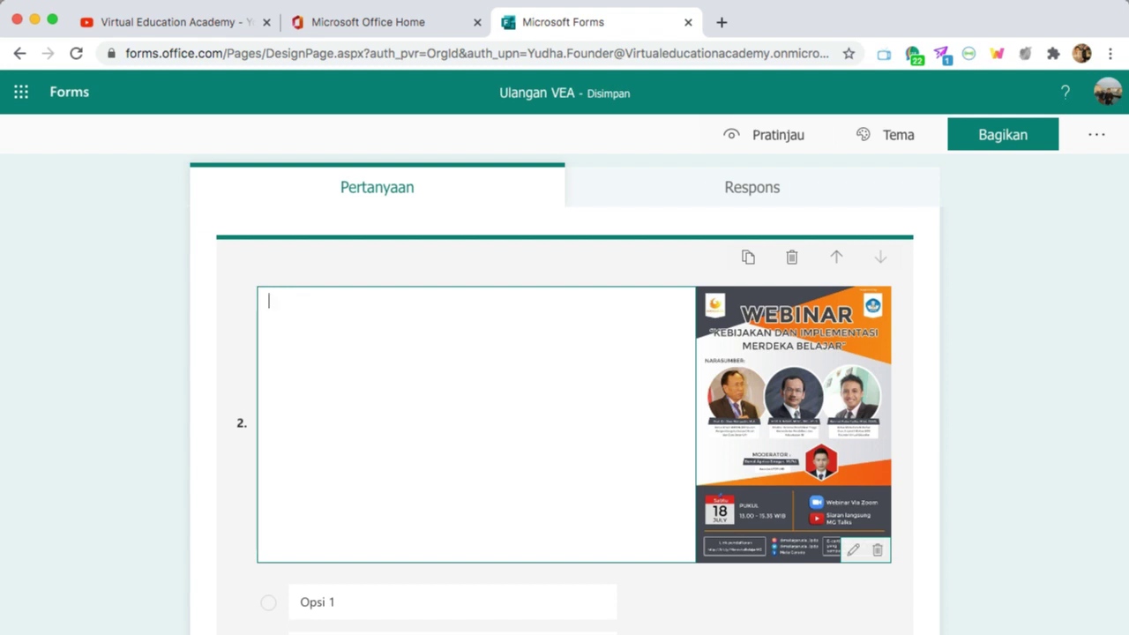
- Enter "perhatikan gambar" as the title of question 2, beside the poster image
type("perh")
type("at")
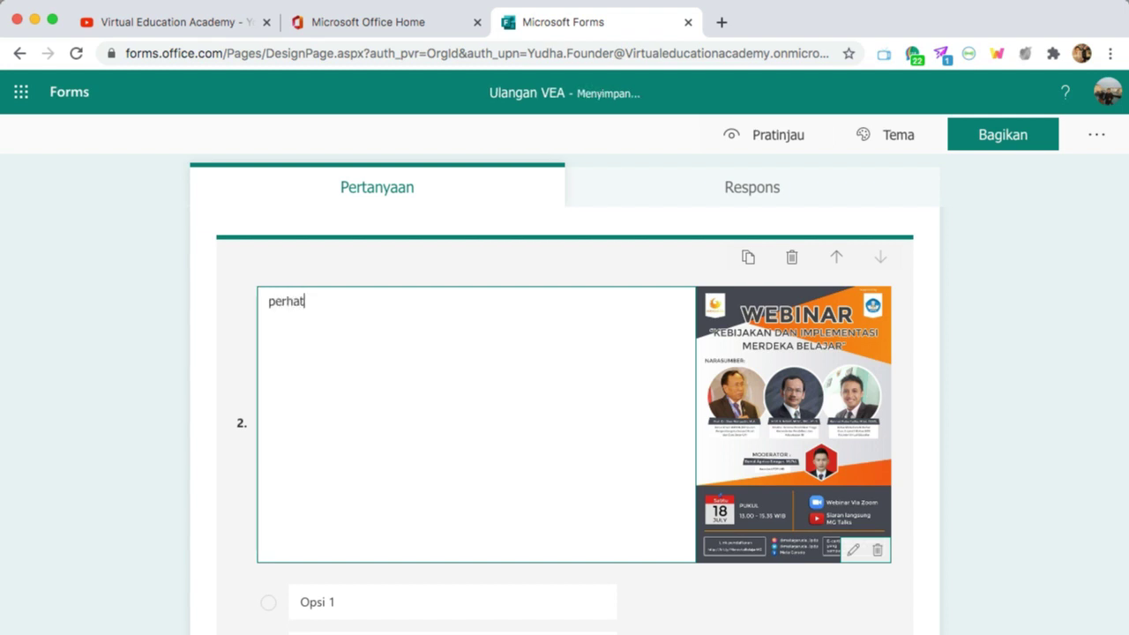
type("ikan gambar")
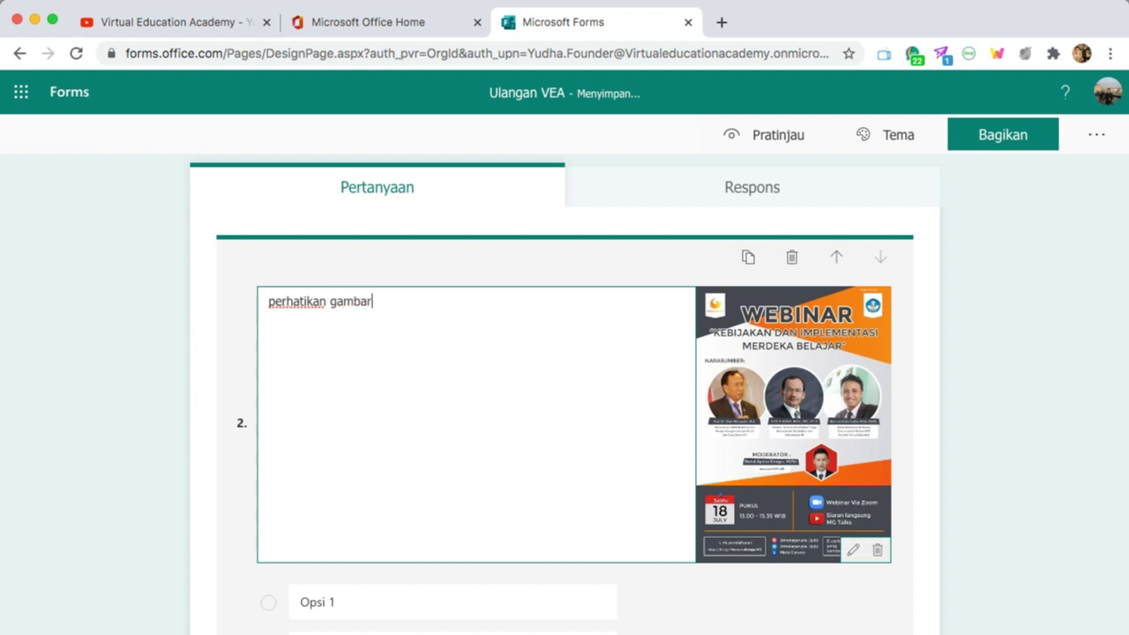
- Mark Opsi 1 as the correct answer (Jawaban tepat) to question 2 and allow multiple answers (Jawaban ganda)
scroll(565, 385, "down", 2)
scroll(564, 385, "down", 1)
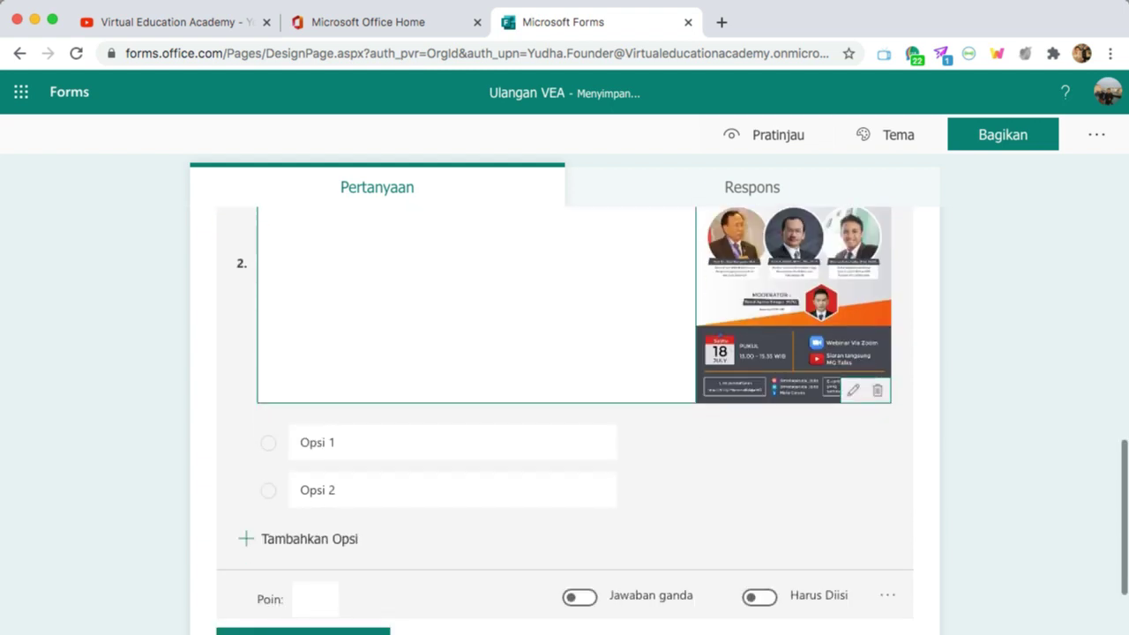
left_click(370, 443)
left_click(690, 442)
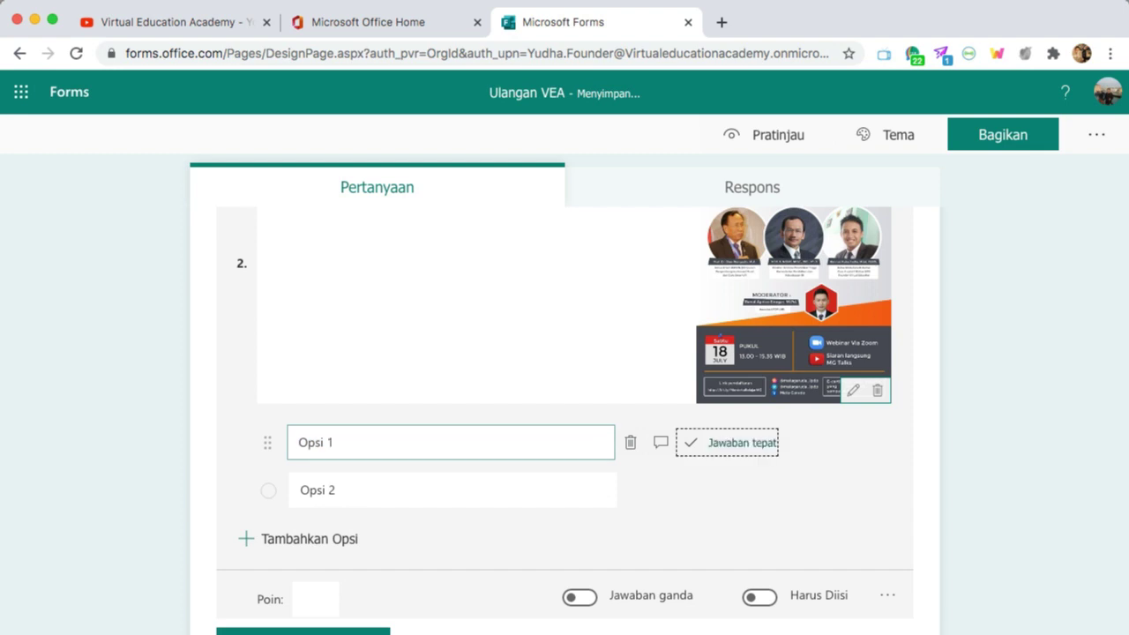
left_click(370, 490)
scroll(564, 397, "down", 2)
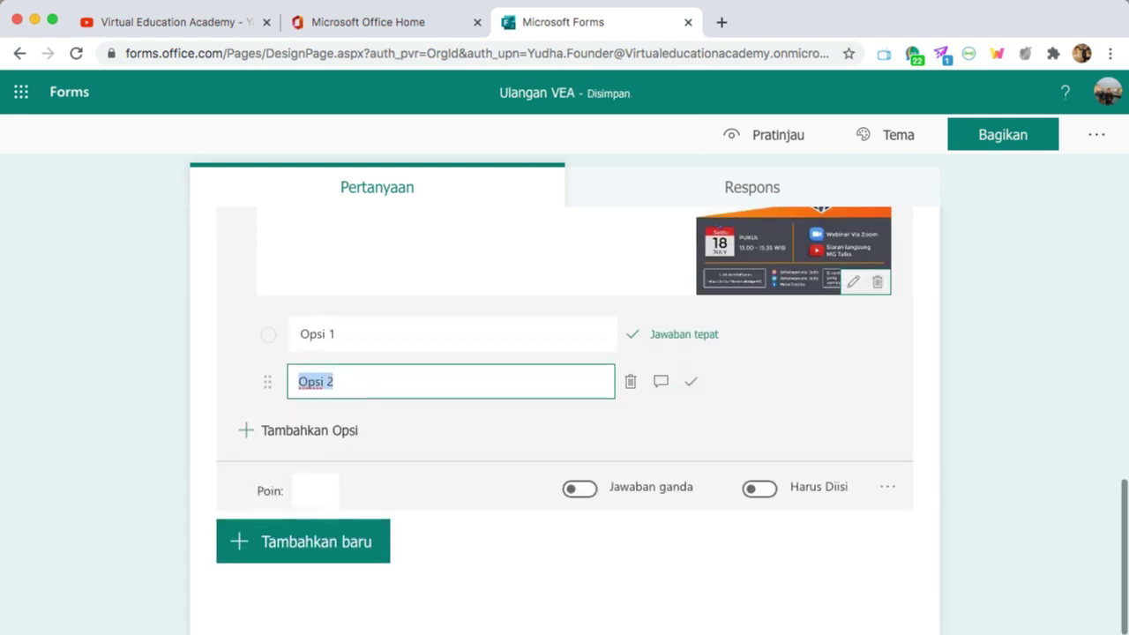
left_click(579, 489)
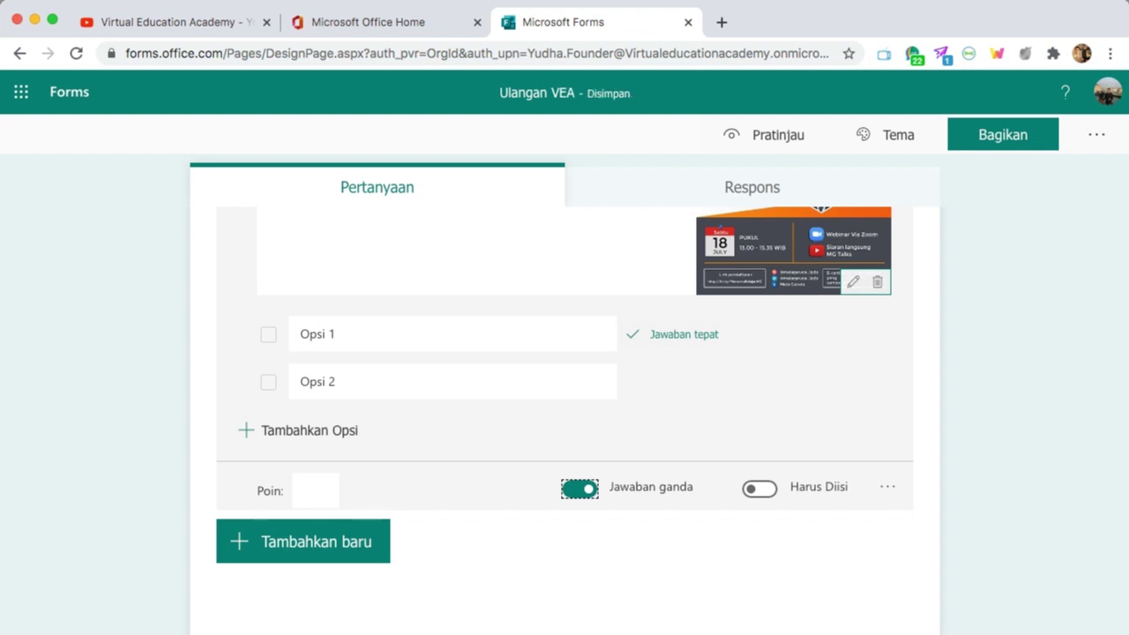
- Set the points (Poin) of question 2, "perhatikan gambar", to 50 and close the question's editing view
scroll(565, 397, "up", 5)
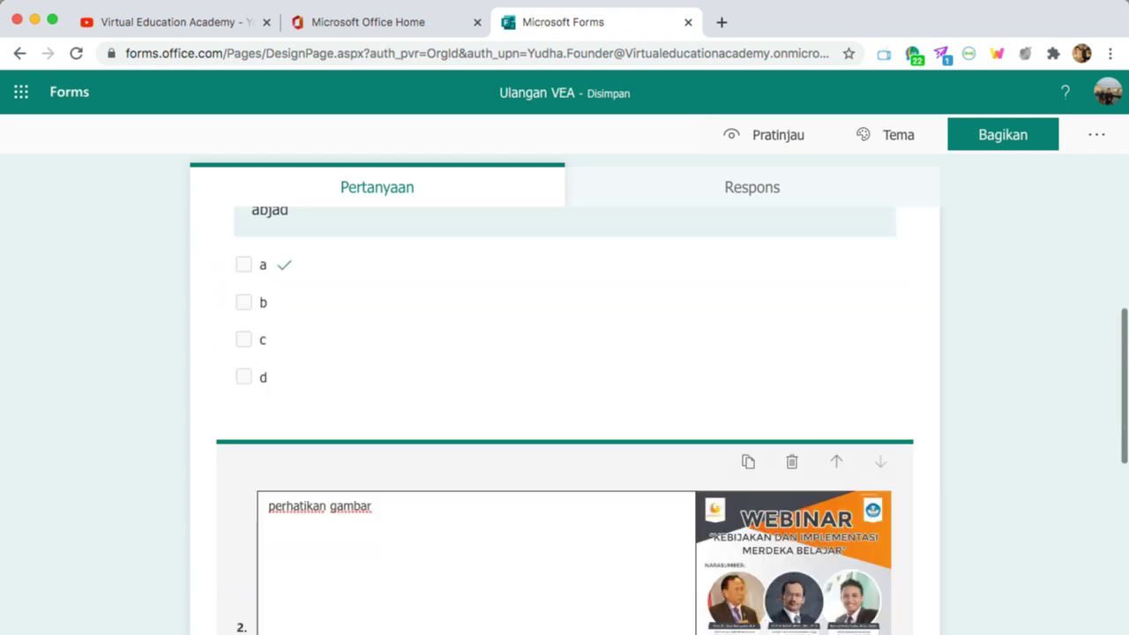
scroll(565, 420, "down", 5)
left_click(315, 469)
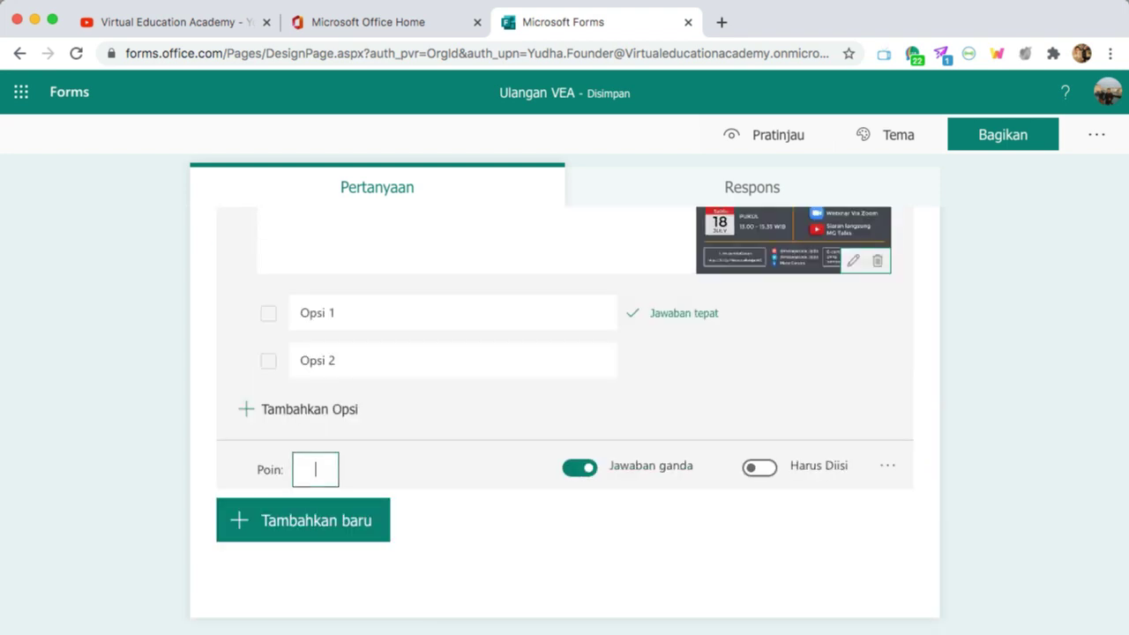
scroll(564, 421, "up", 6)
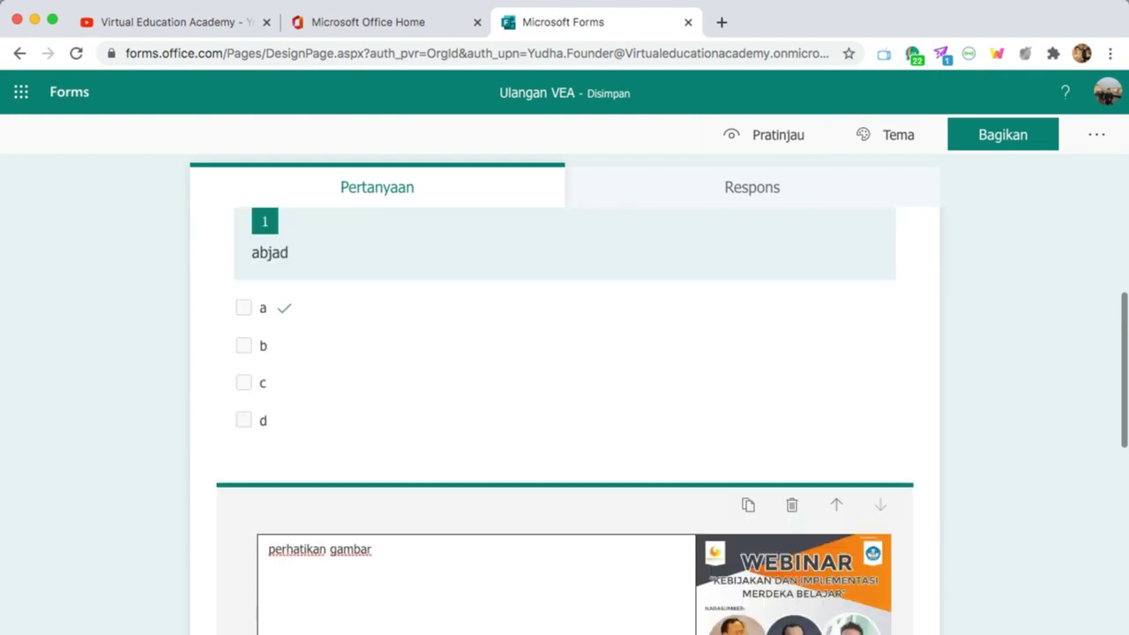
scroll(565, 420, "up", 2)
scroll(565, 421, "down", 6)
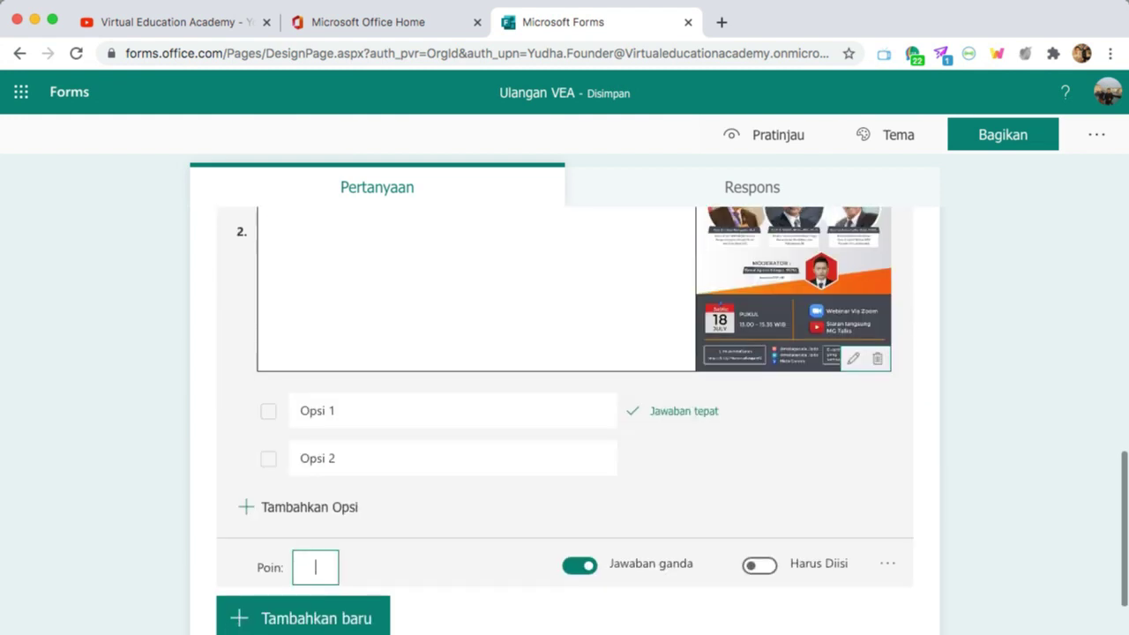
scroll(564, 420, "up", 1)
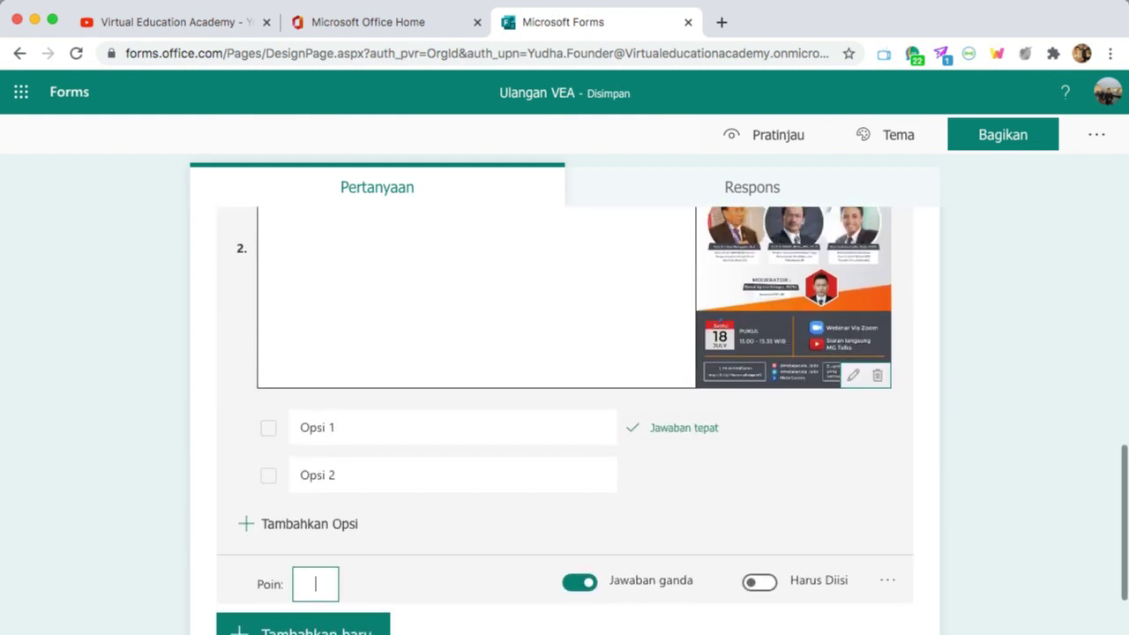
scroll(564, 420, "up", 3)
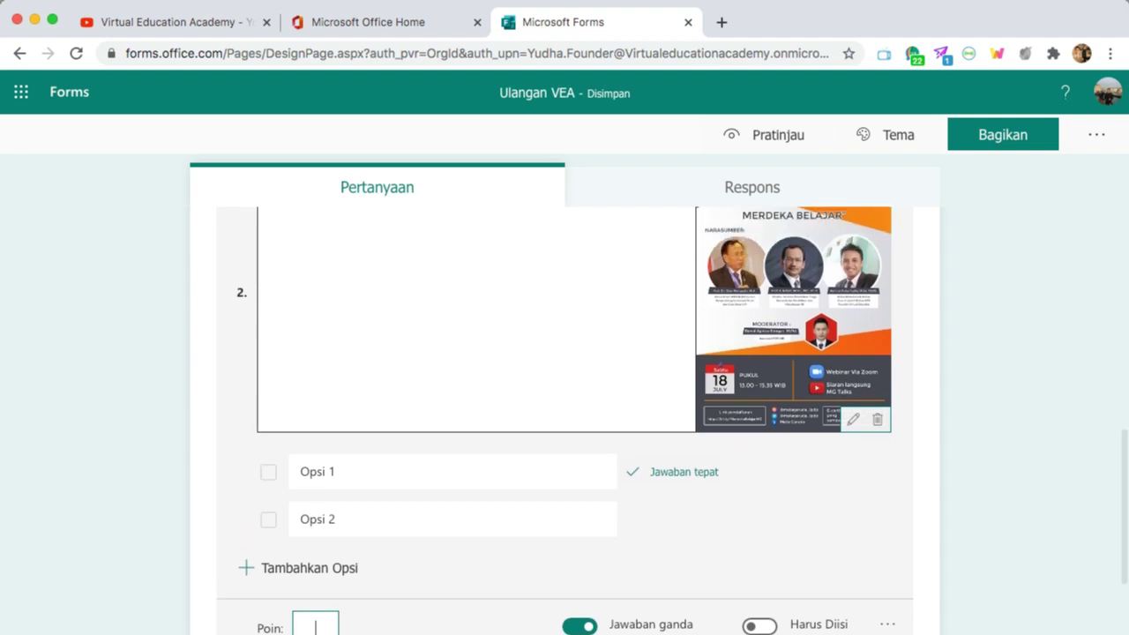
scroll(450, 459, "down", 2)
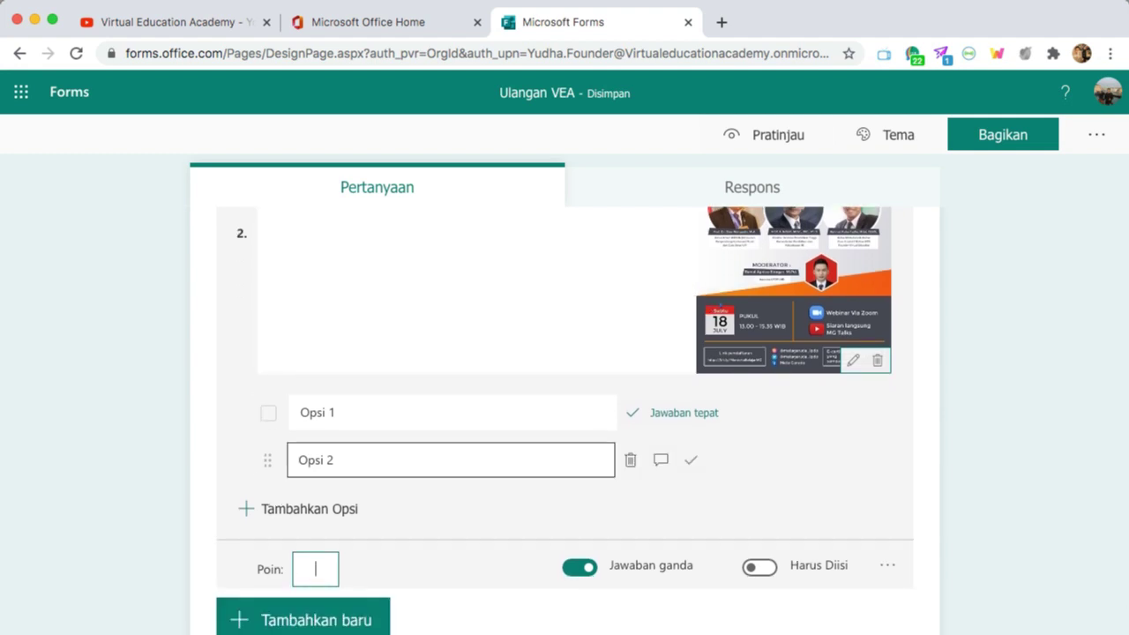
scroll(450, 459, "down", 3)
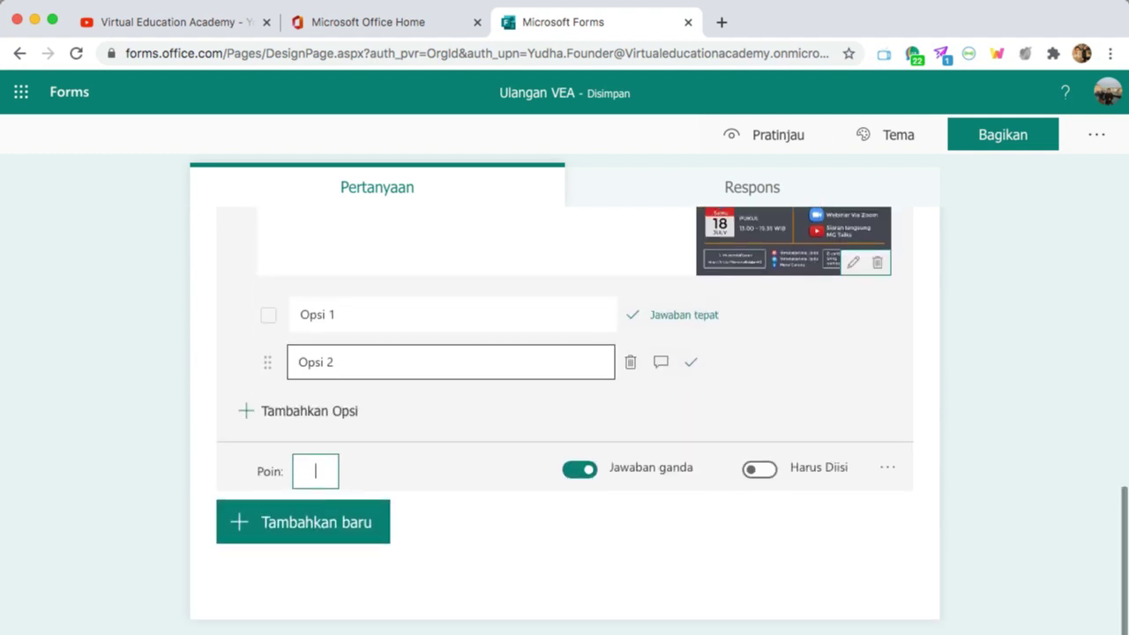
scroll(564, 421, "up", 10)
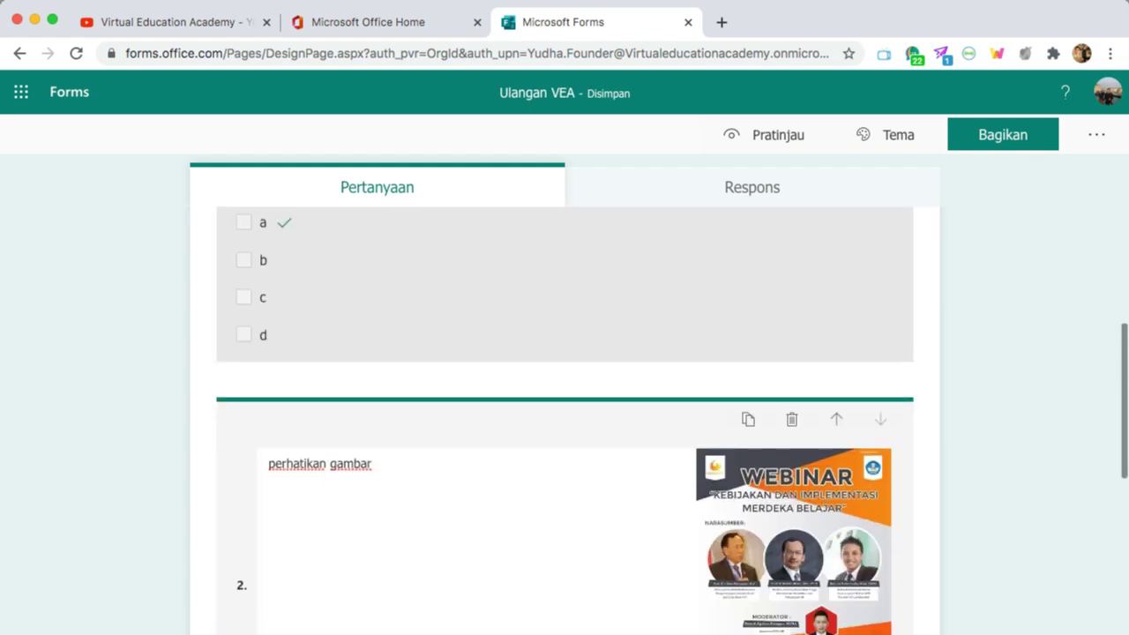
scroll(564, 420, "down", 9)
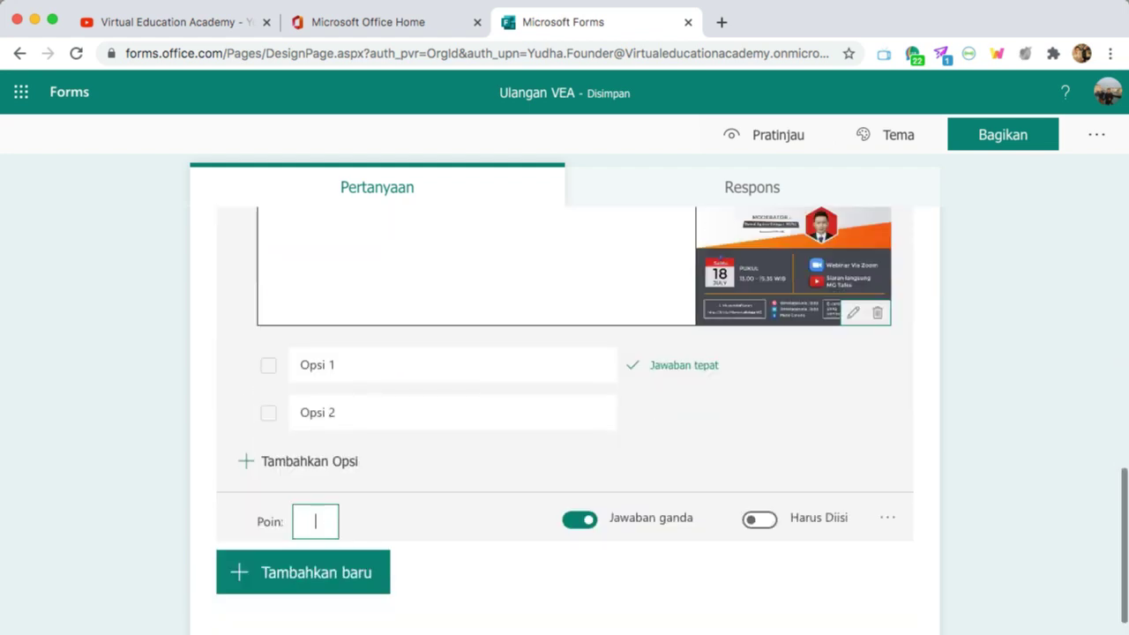
scroll(564, 421, "up", 8)
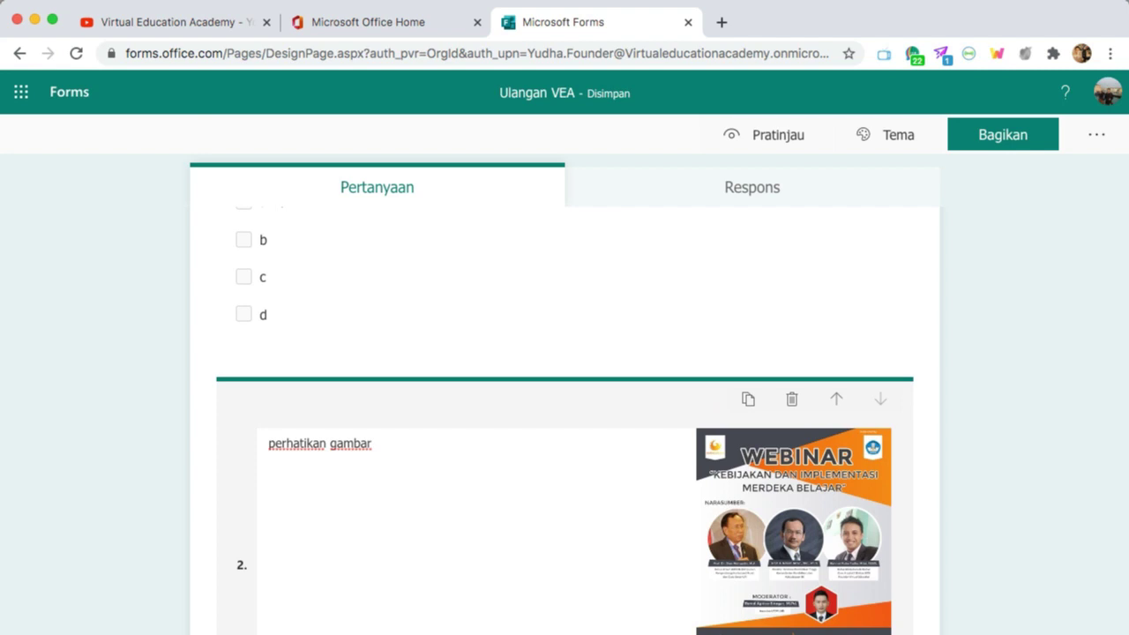
scroll(565, 421, "down", 7)
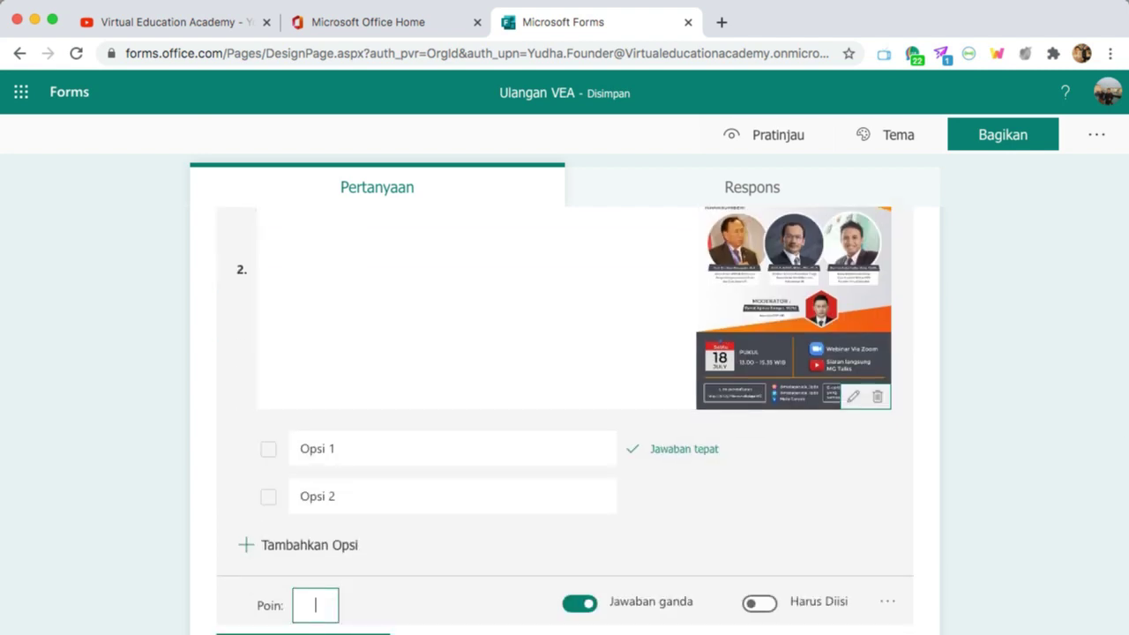
type("50")
left_click(600, 629)
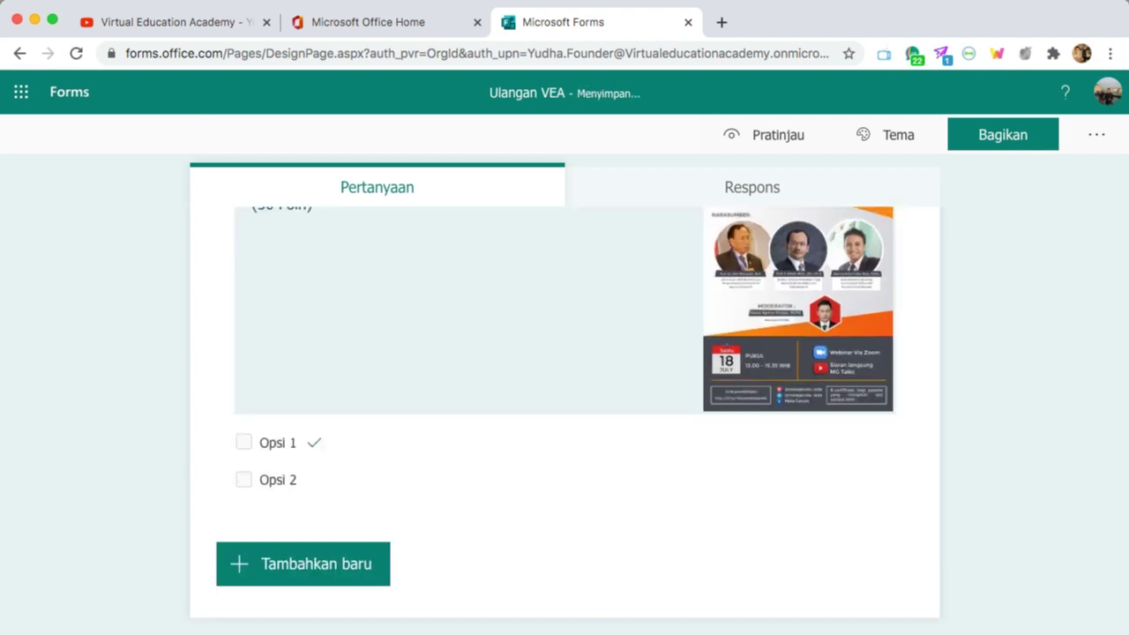
- Reopen question 1, "abjad", for editing and set its points (Poin) to 50
scroll(600, 599, "up", 4)
scroll(564, 421, "up", 3)
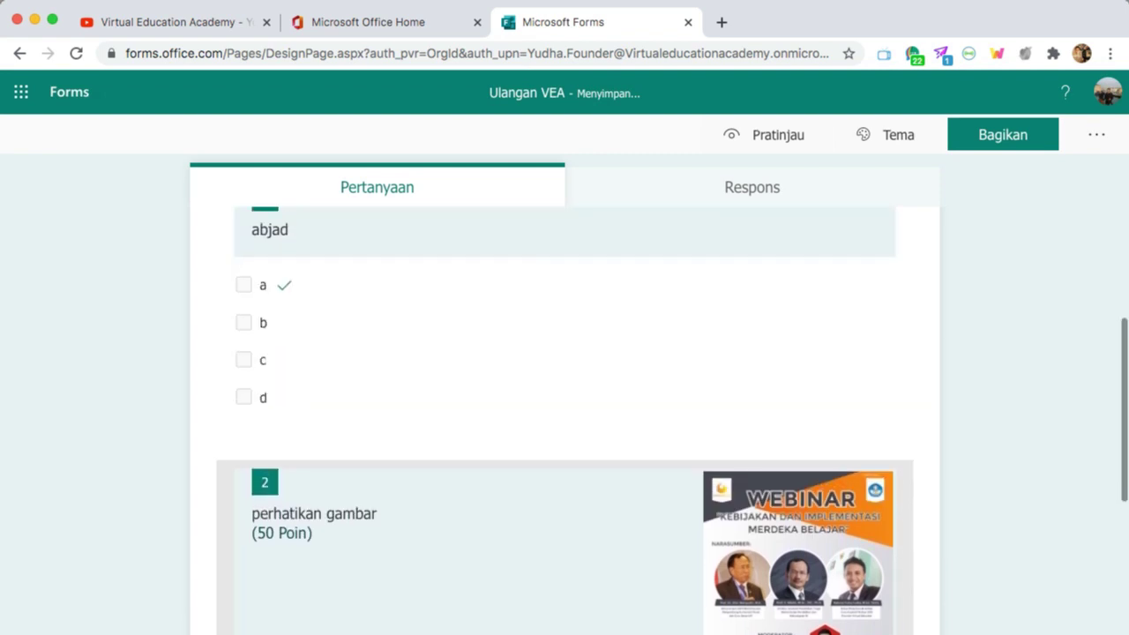
scroll(529, 405, "down", 2)
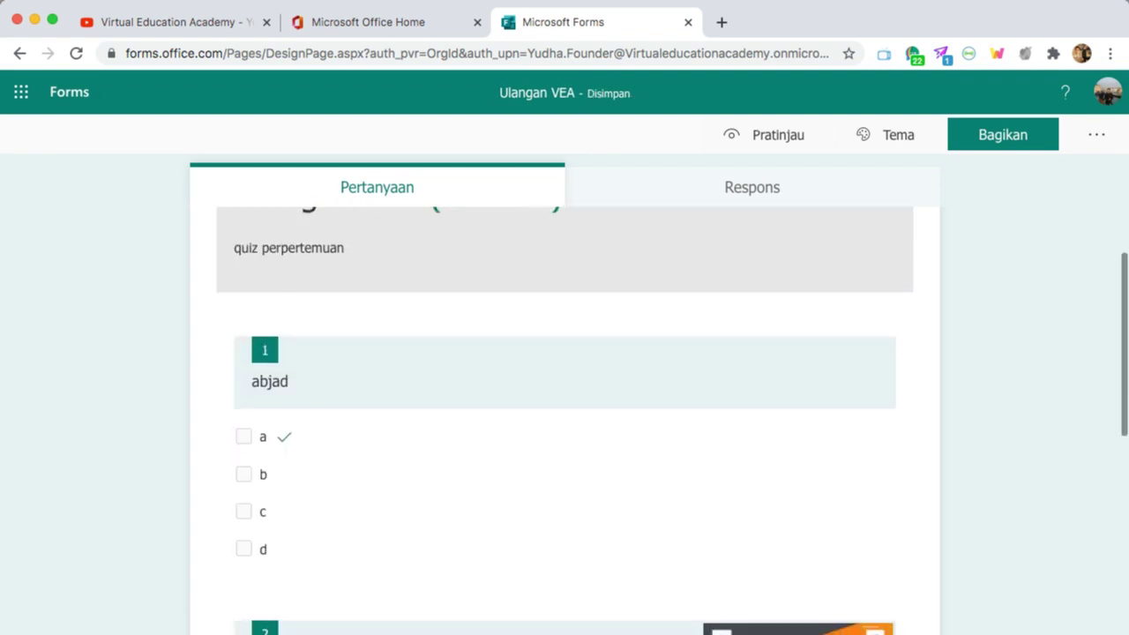
left_click(458, 393)
scroll(459, 374, "down", 2)
left_click(314, 498)
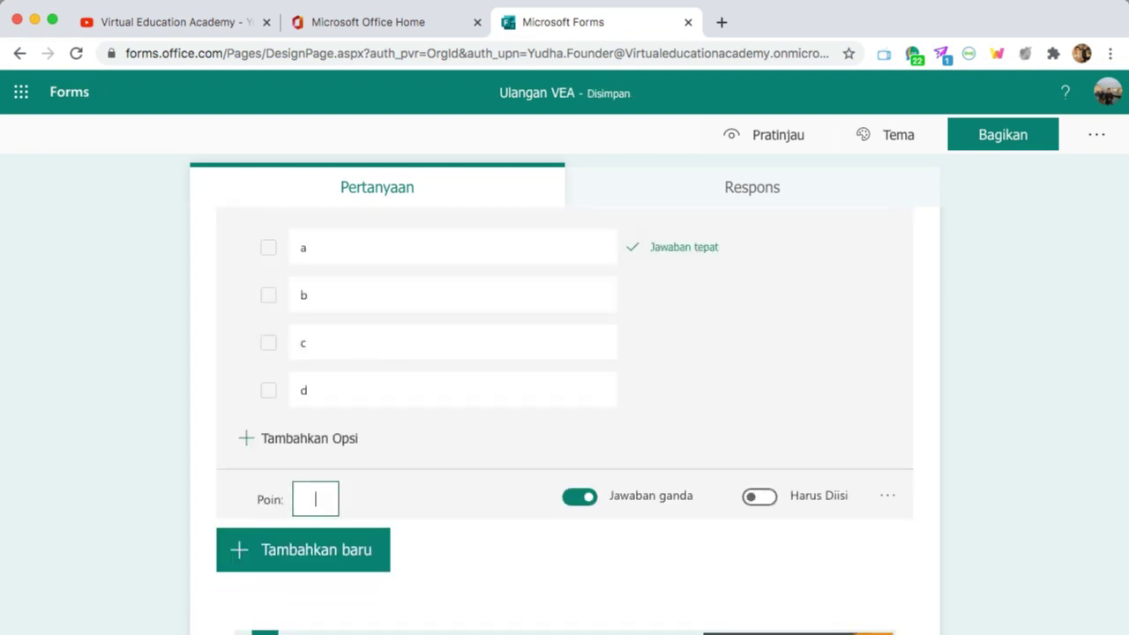
type("50")
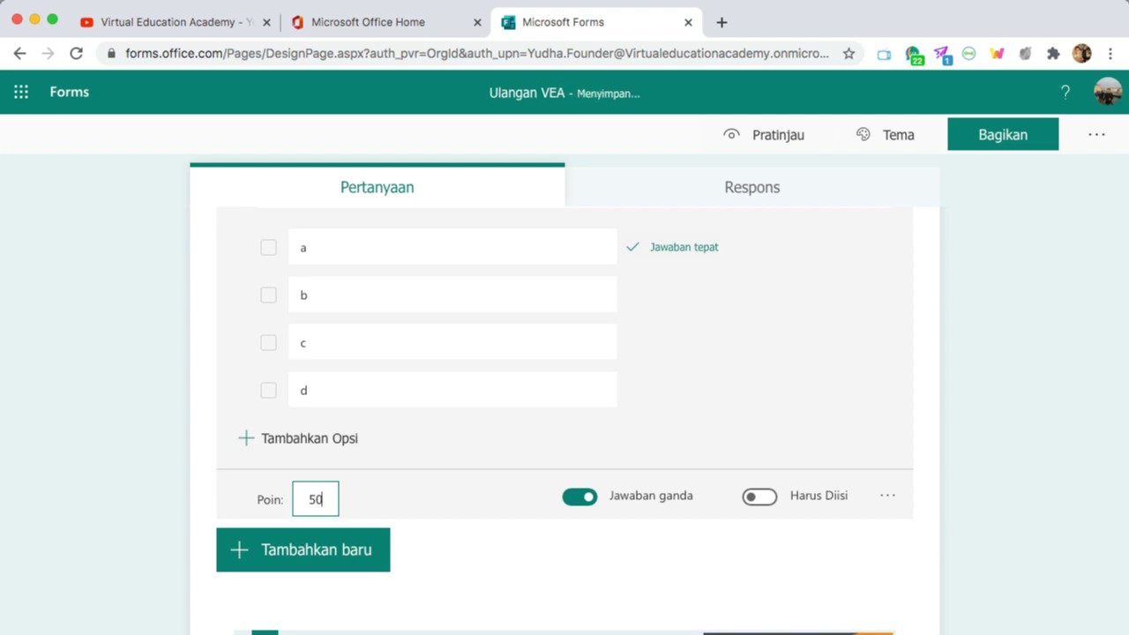
- Review the points shown beside the quiz title and under questions 1 and 2
scroll(564, 422, "down", 2)
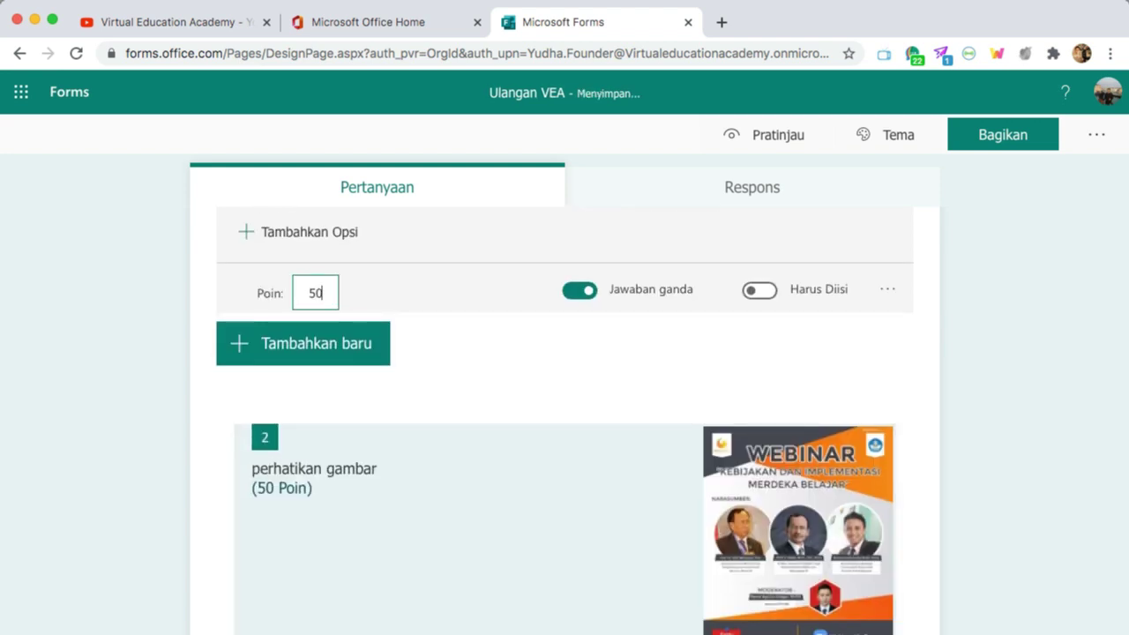
scroll(564, 422, "down", 2)
scroll(565, 415, "down", 2)
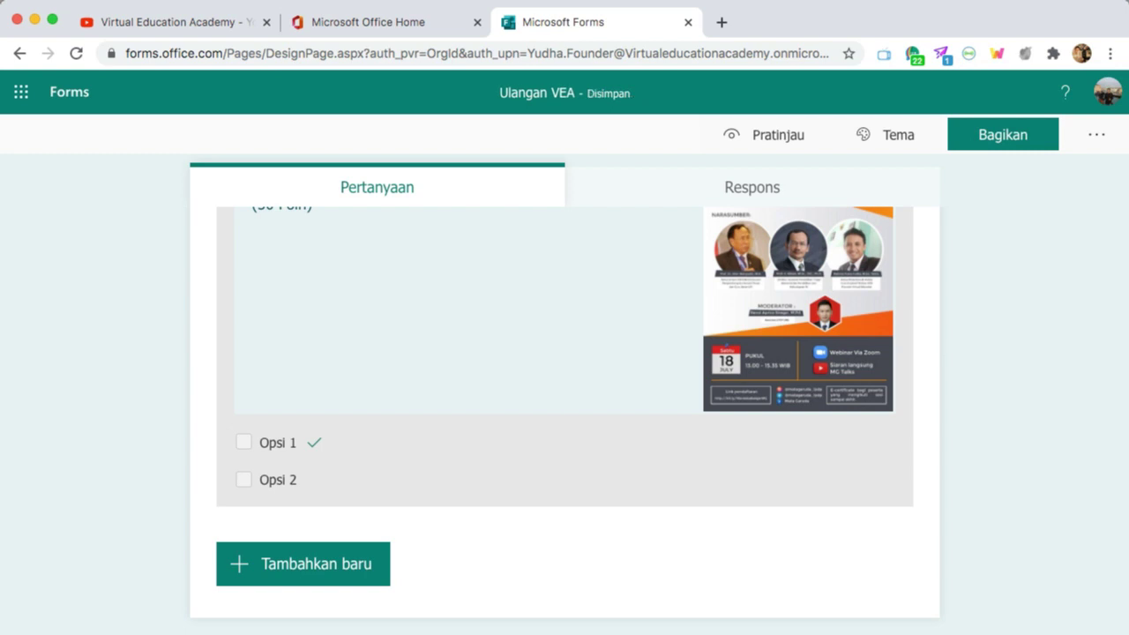
scroll(564, 422, "up", 5)
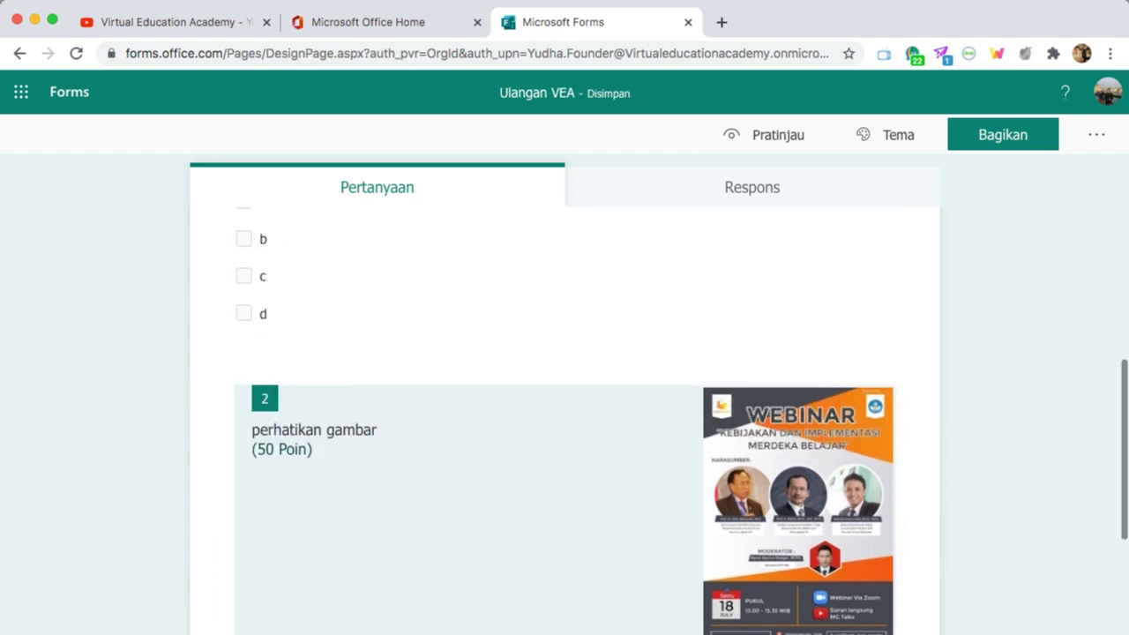
scroll(565, 414, "up", 2)
scroll(565, 415, "down", 6)
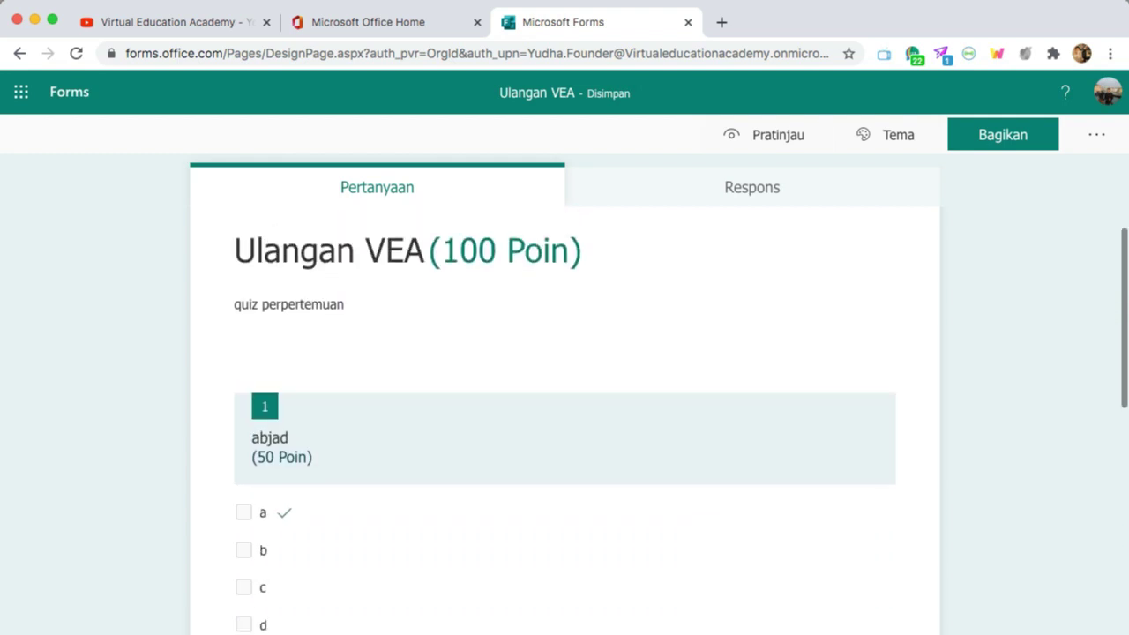
scroll(564, 414, "up", 3)
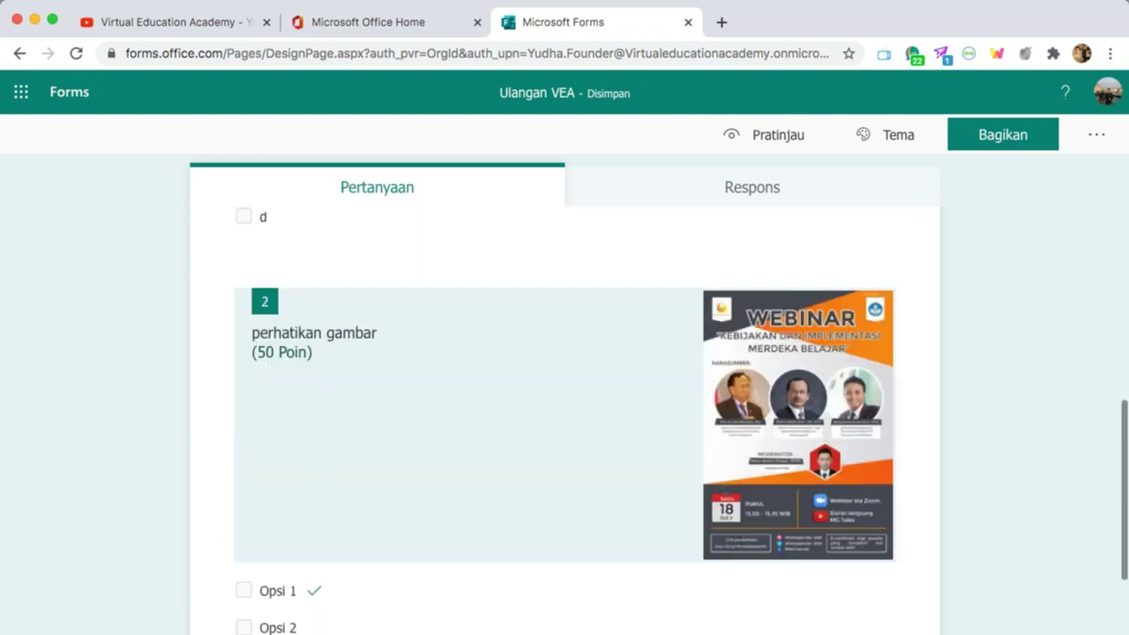
- Add a Penilaian (rating) question as the third question, below "perhatikan gambar"
scroll(565, 415, "down", 3)
left_click(303, 564)
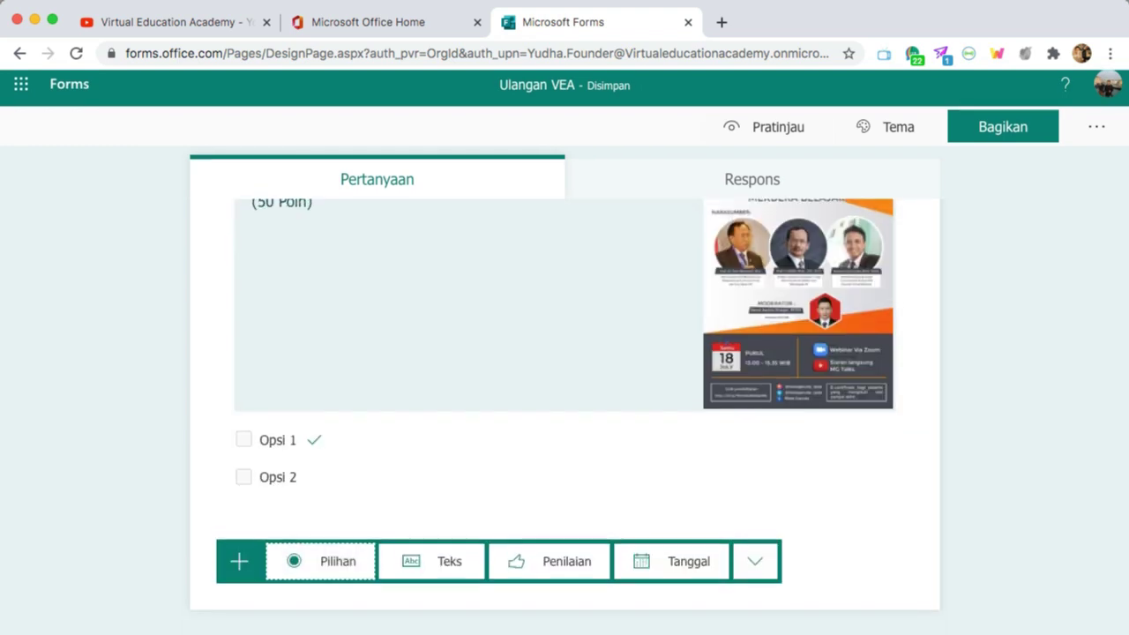
left_click(550, 569)
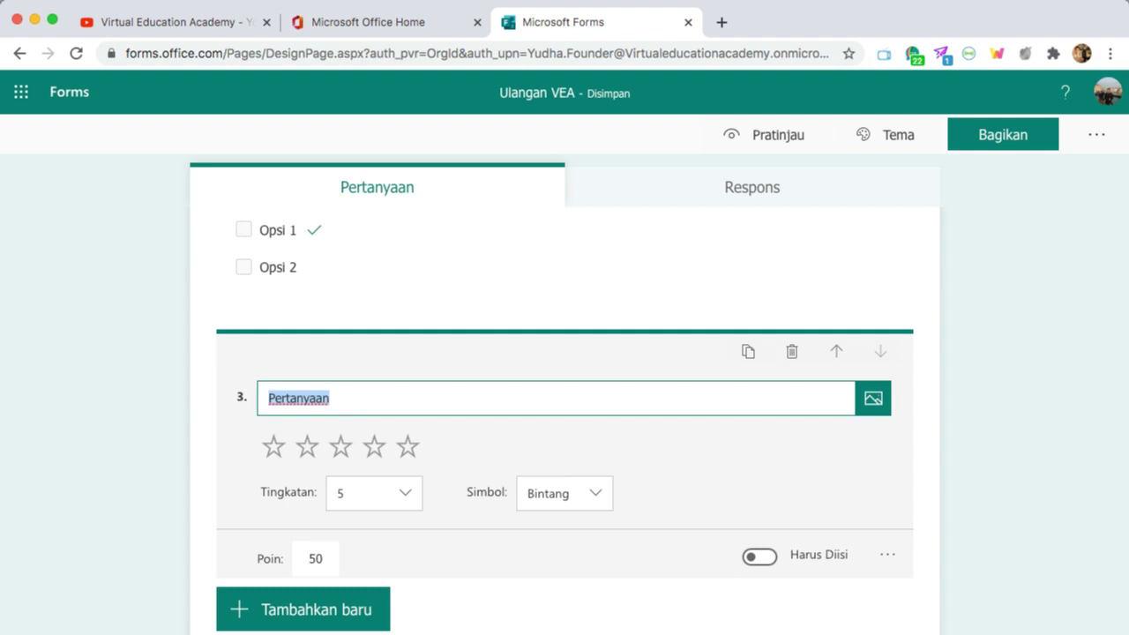
- Set the rating question's number of levels (Tingkatan) to 6 and its symbol (Simbol) to Nomor
left_click(653, 448)
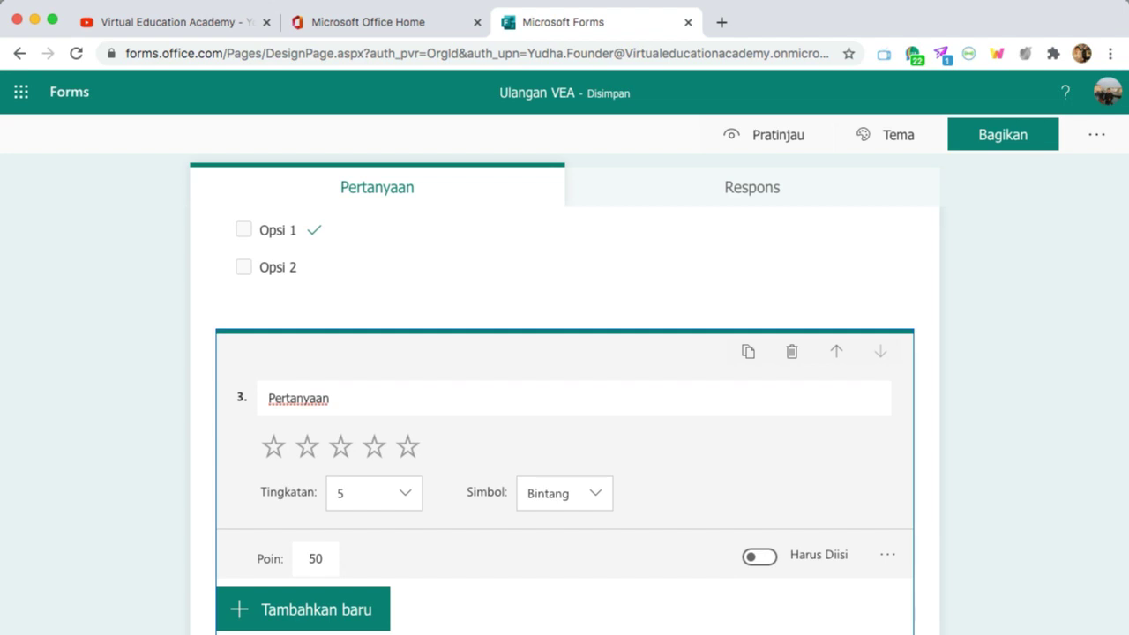
scroll(564, 397, "down", 2)
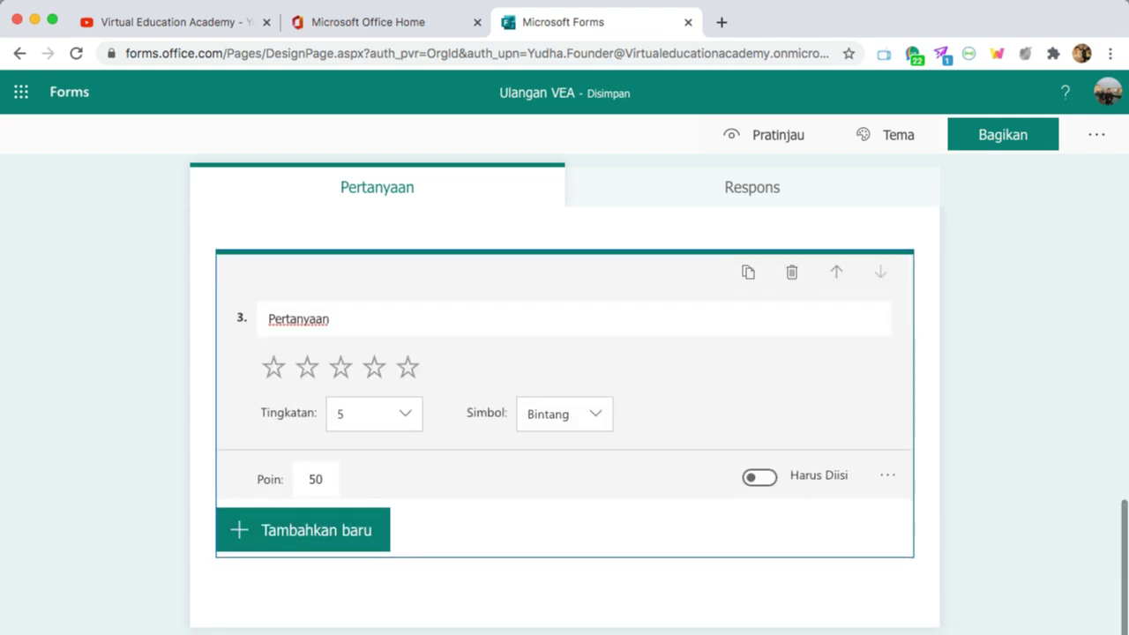
left_click(374, 413)
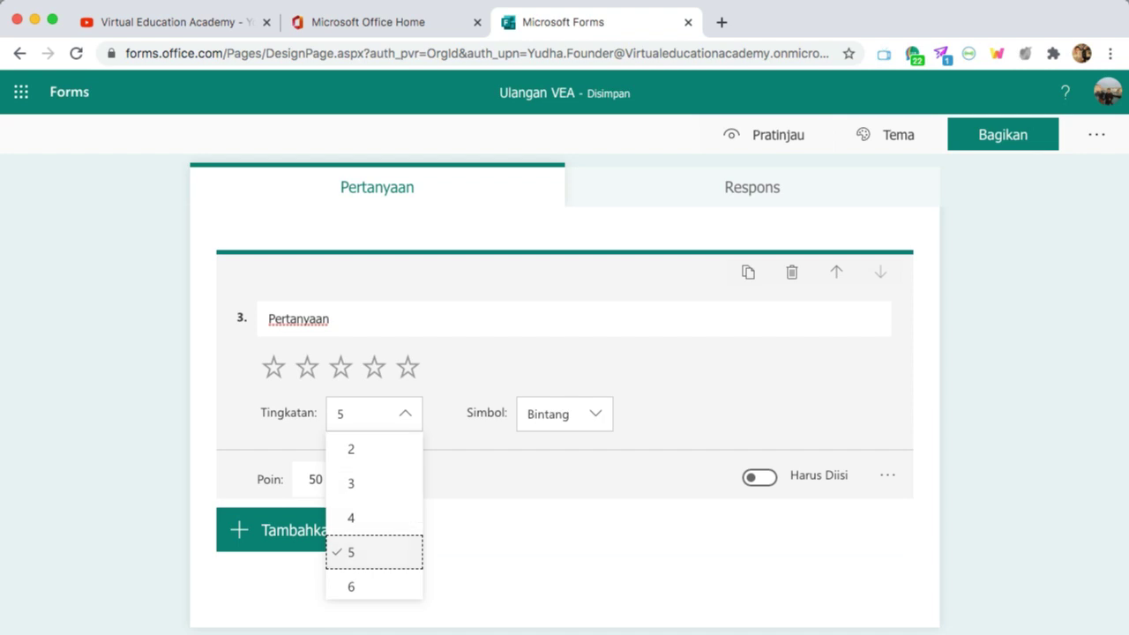
left_click(374, 586)
left_click(564, 413)
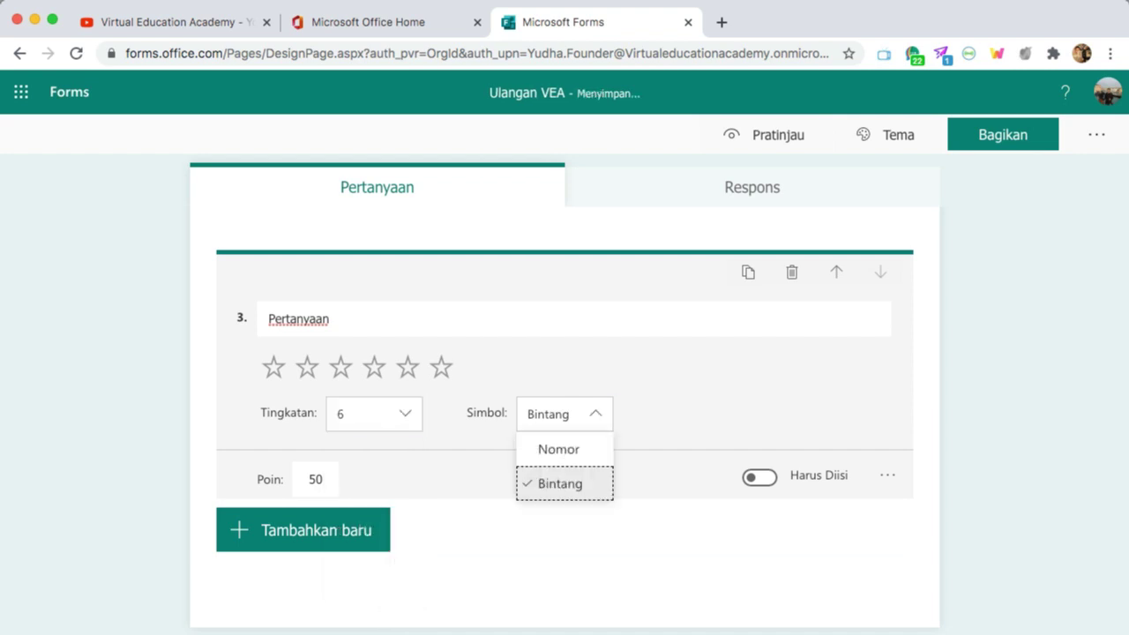
left_click(556, 447)
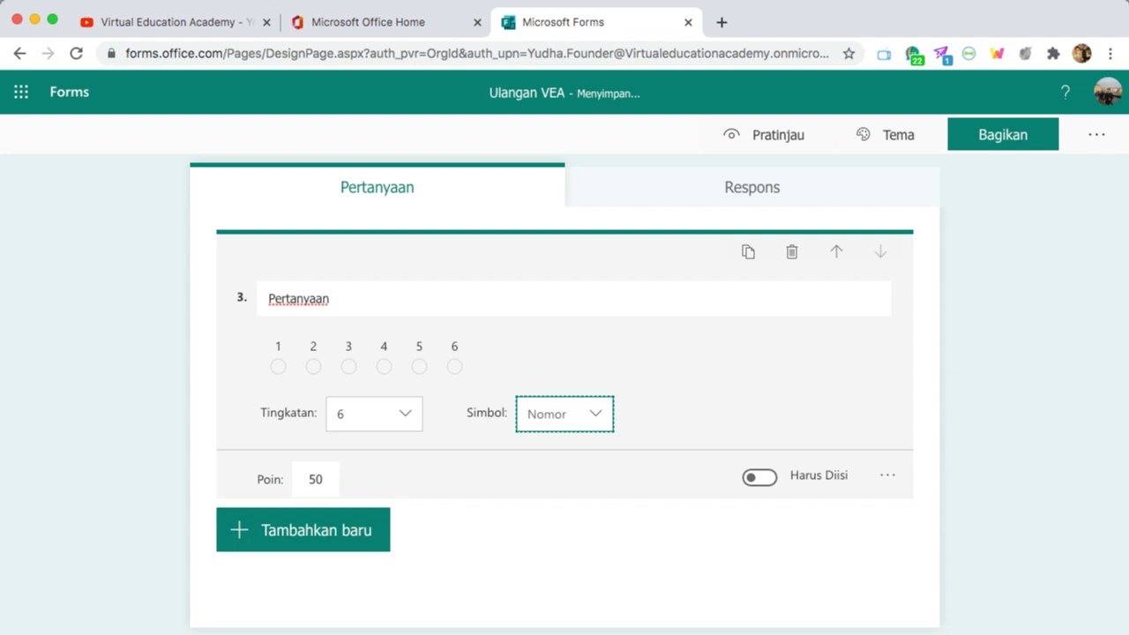
- Delete the rating question below "perhatikan gambar"
scroll(564, 397, "up", 1)
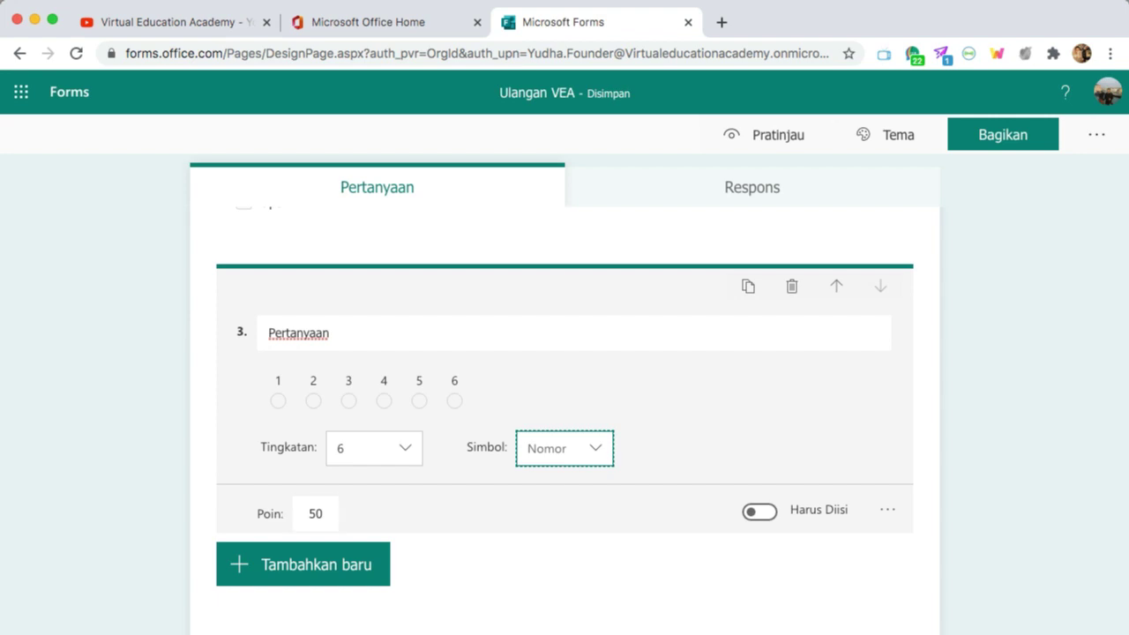
left_click(791, 286)
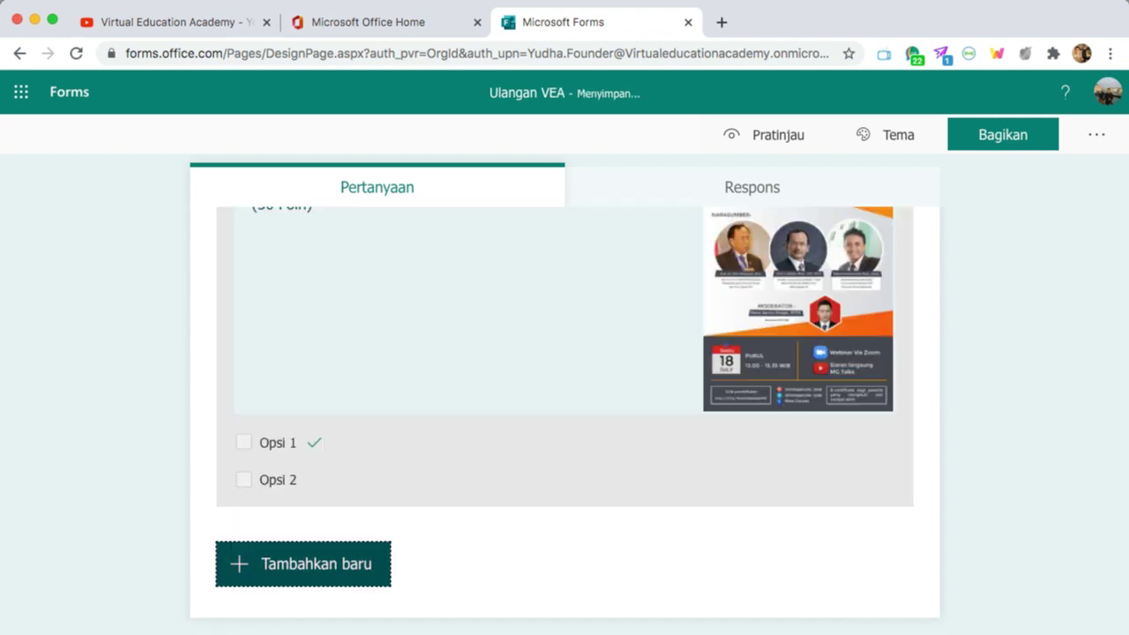
- Add a Teks (text) question below question 2 and delete it again
key("Return")
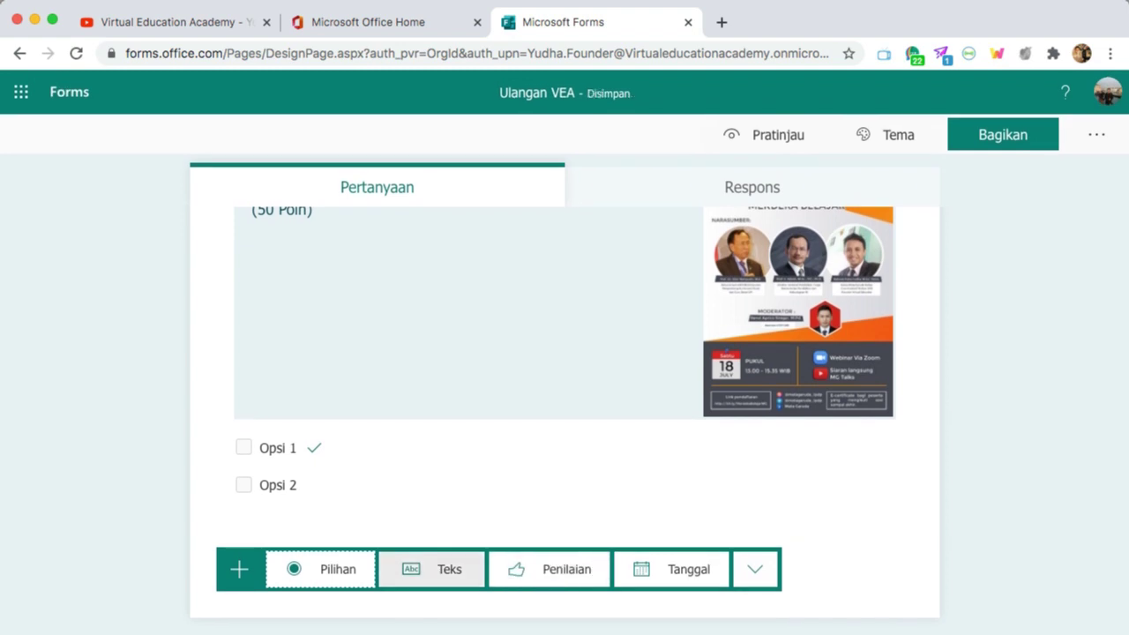
left_click(432, 568)
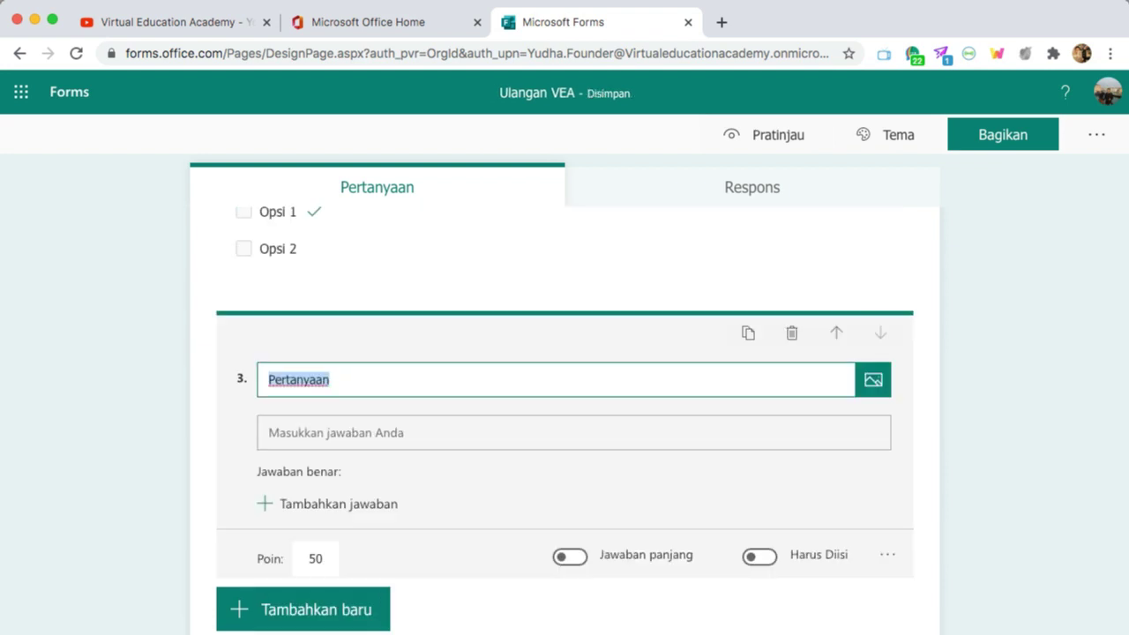
left_click(791, 332)
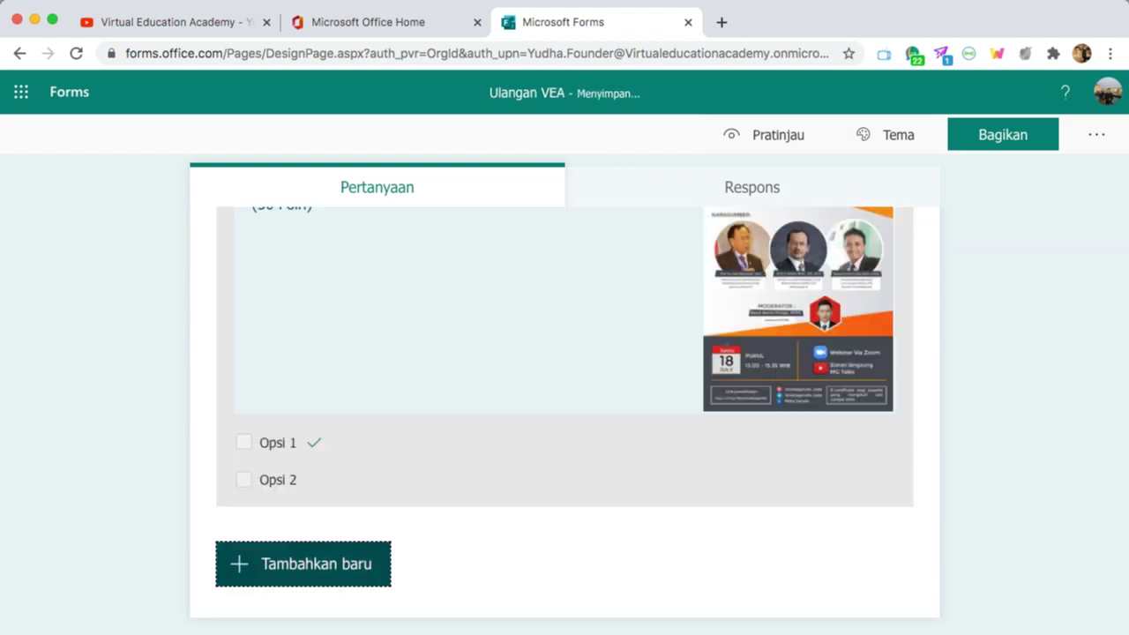
- Add a Tanggal (date) question as the third question of the quiz
key("Return")
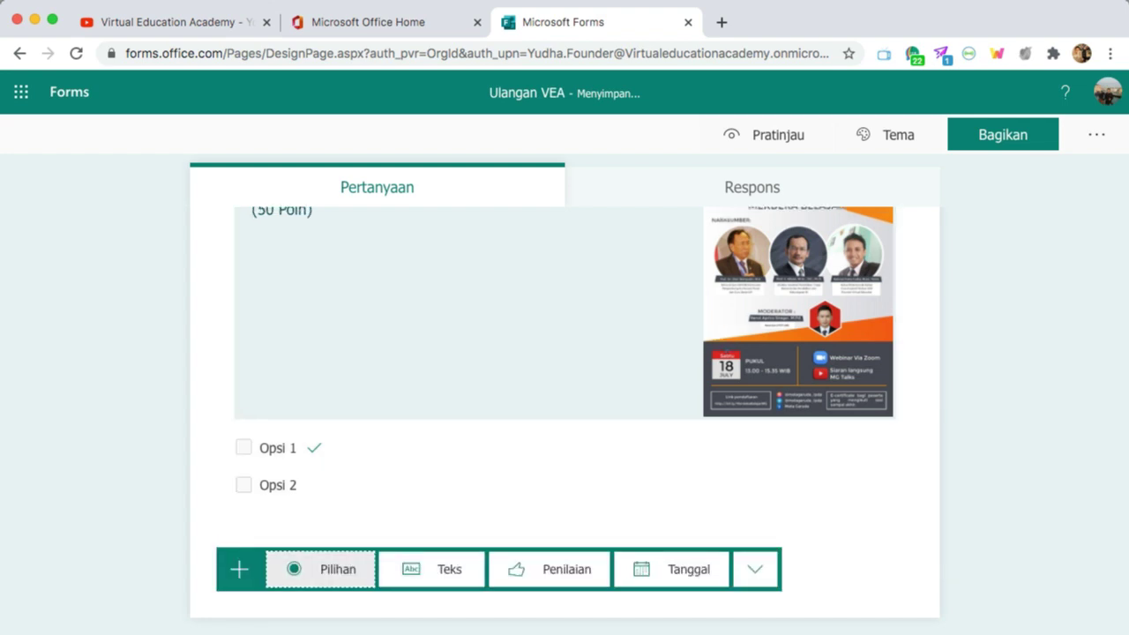
left_click(679, 569)
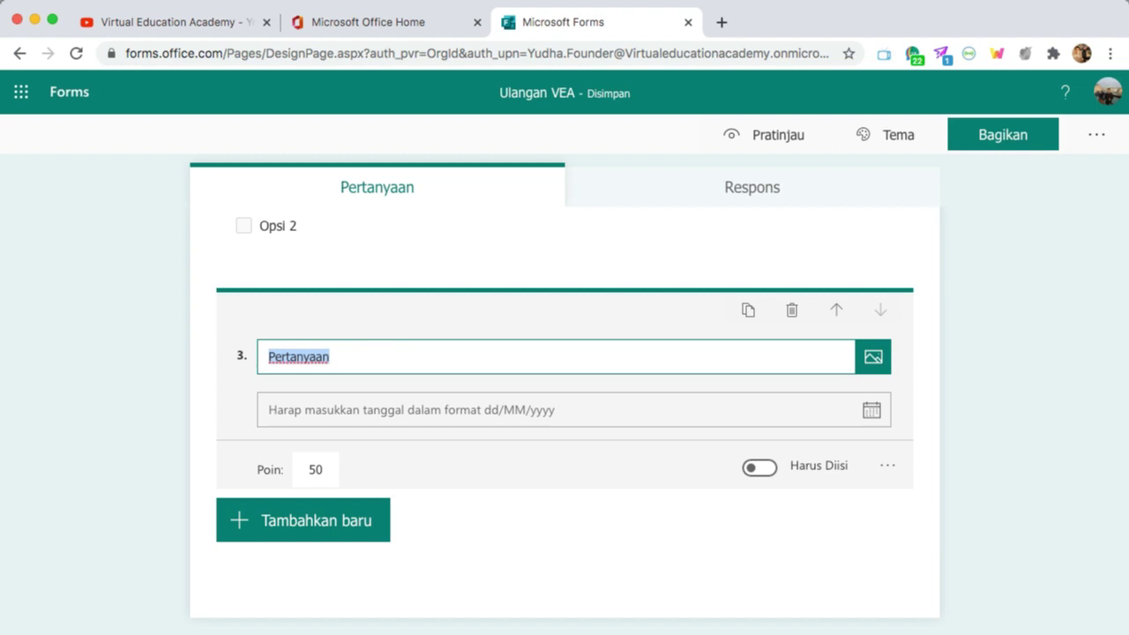
left_click(564, 469)
left_click(300, 357)
key("Escape")
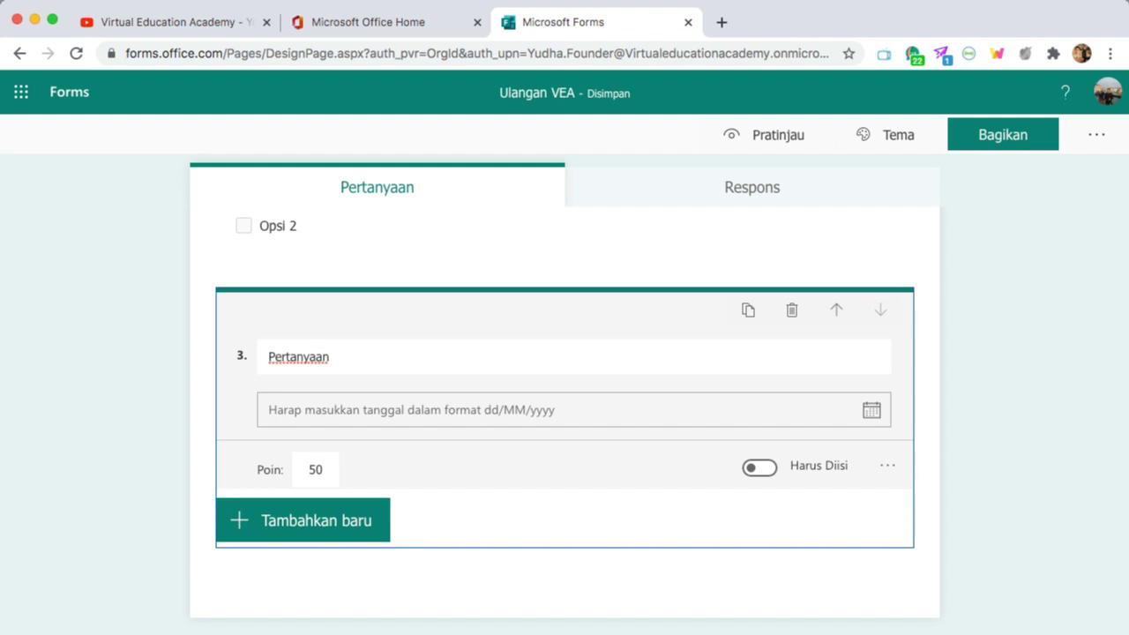
- Clear the points (Poin) of the date question and make it required (Harus Diisi)
double_click(315, 470)
key("BackSpace")
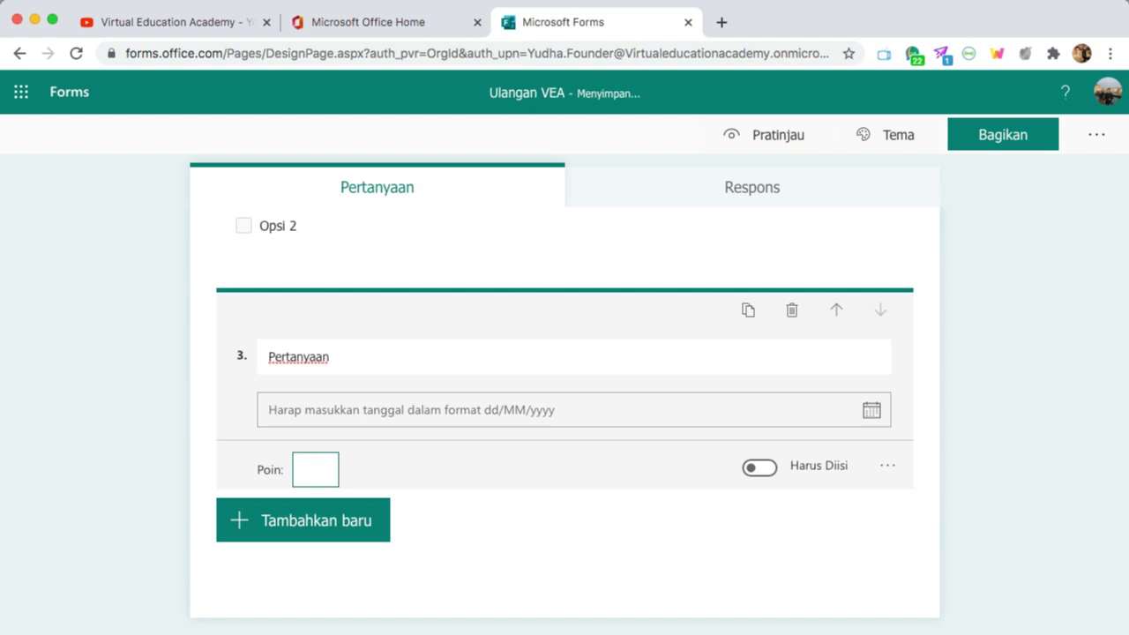
key("Tab")
key("space")
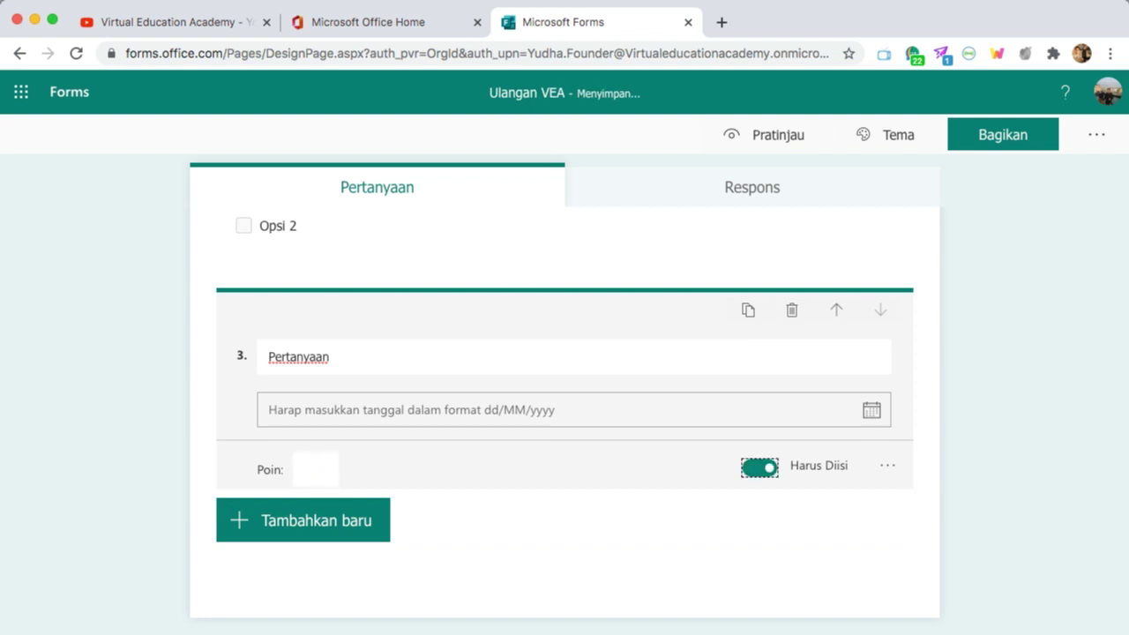
- View the additional question types offered for a new question and close the list
scroll(564, 397, "up", 1)
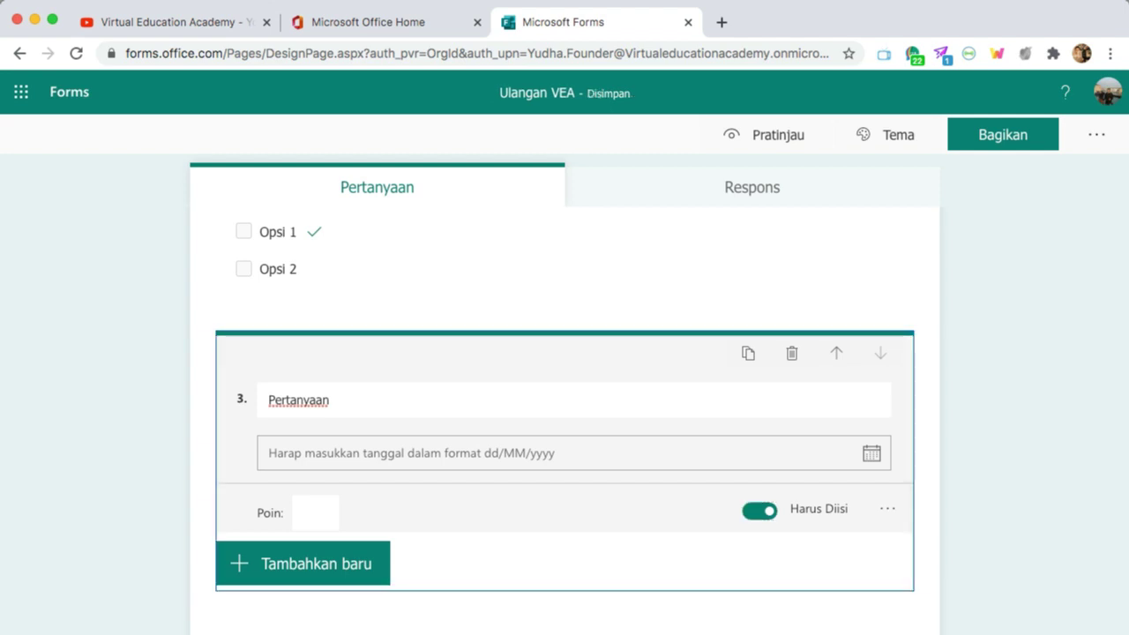
scroll(565, 397, "down", 1)
left_click(321, 527)
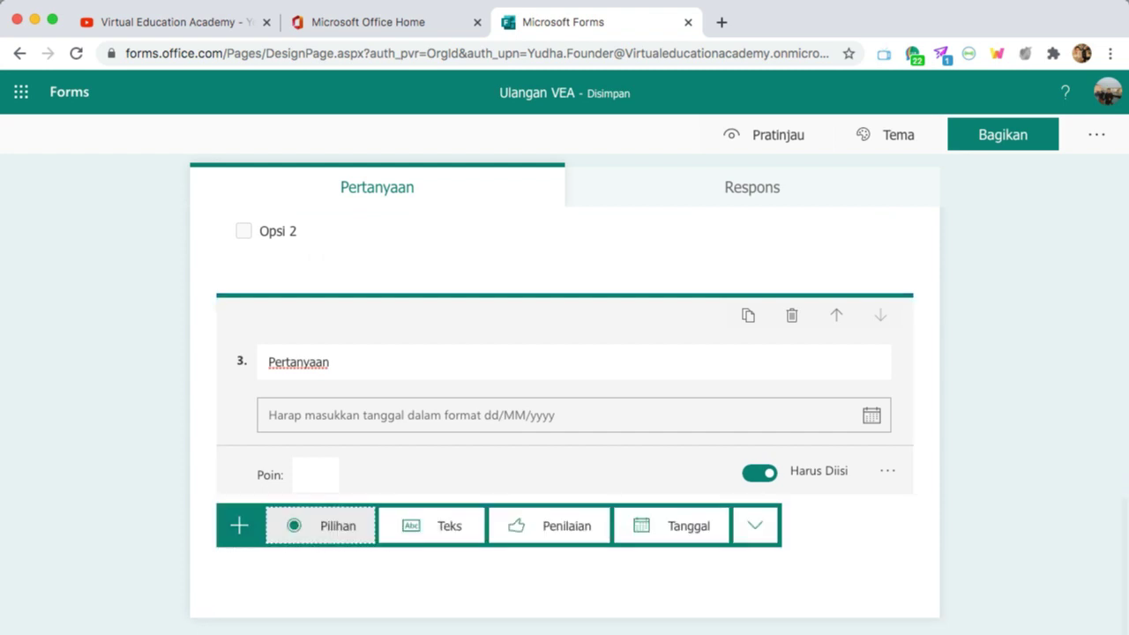
left_click(754, 525)
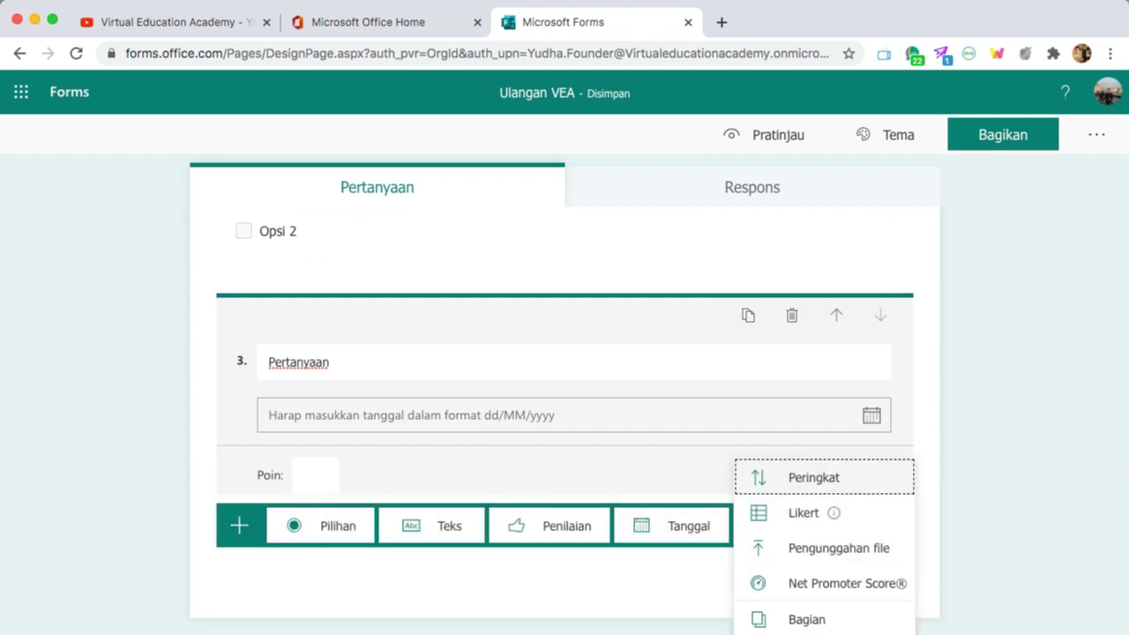
left_click(792, 316)
- Review the whole quiz from its title and total points down to question 3
scroll(565, 397, "up", 10)
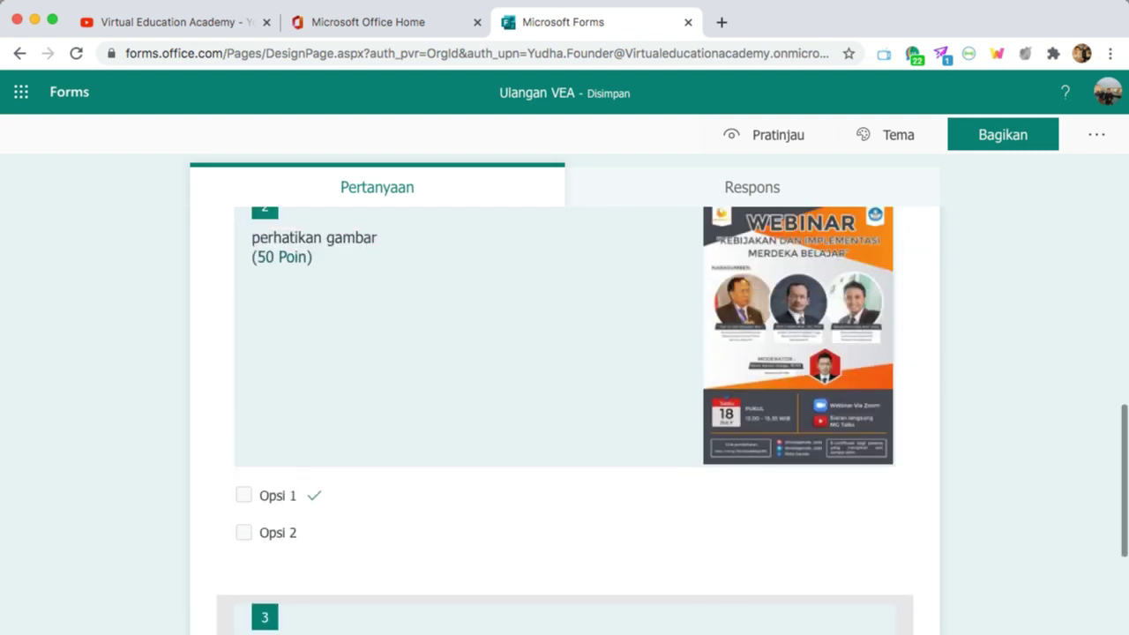
scroll(565, 397, "up", 2)
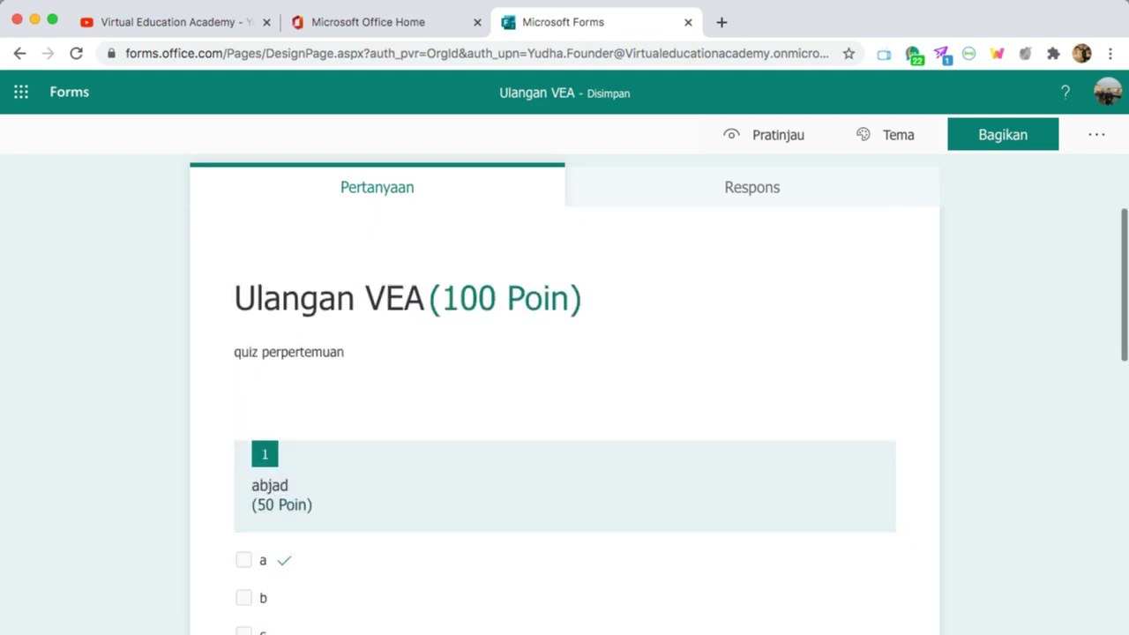
scroll(564, 397, "down", 10)
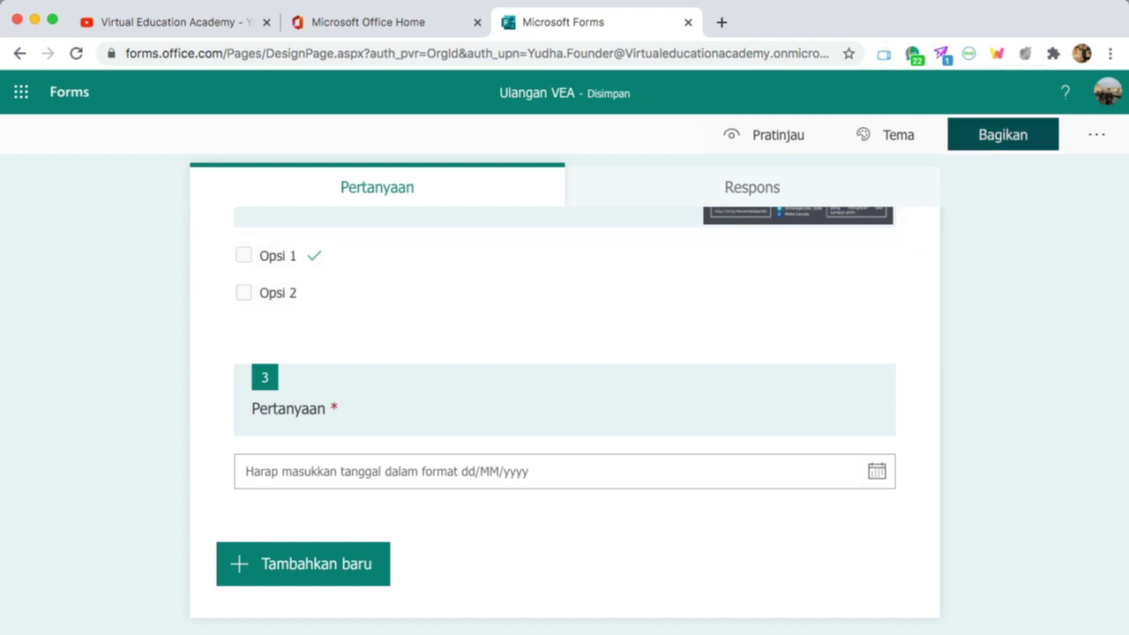
- Open the quiz's sharing options and allow anyone with the link to respond (Siapa pun yang memiliki tautan dapat merespons)
left_click(1002, 134)
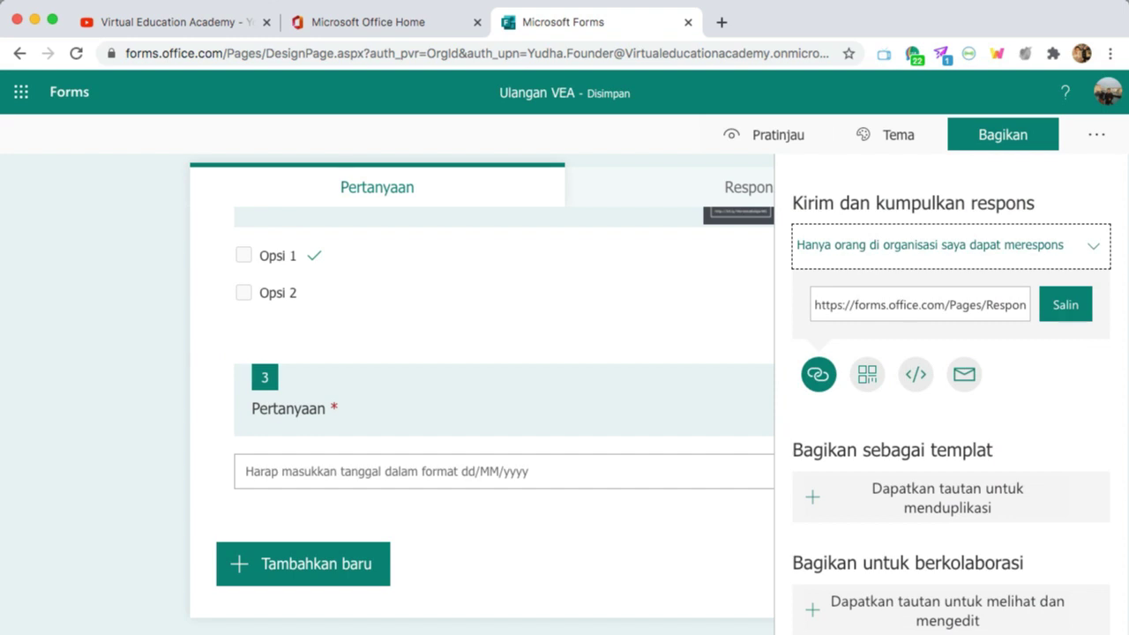
key("Return")
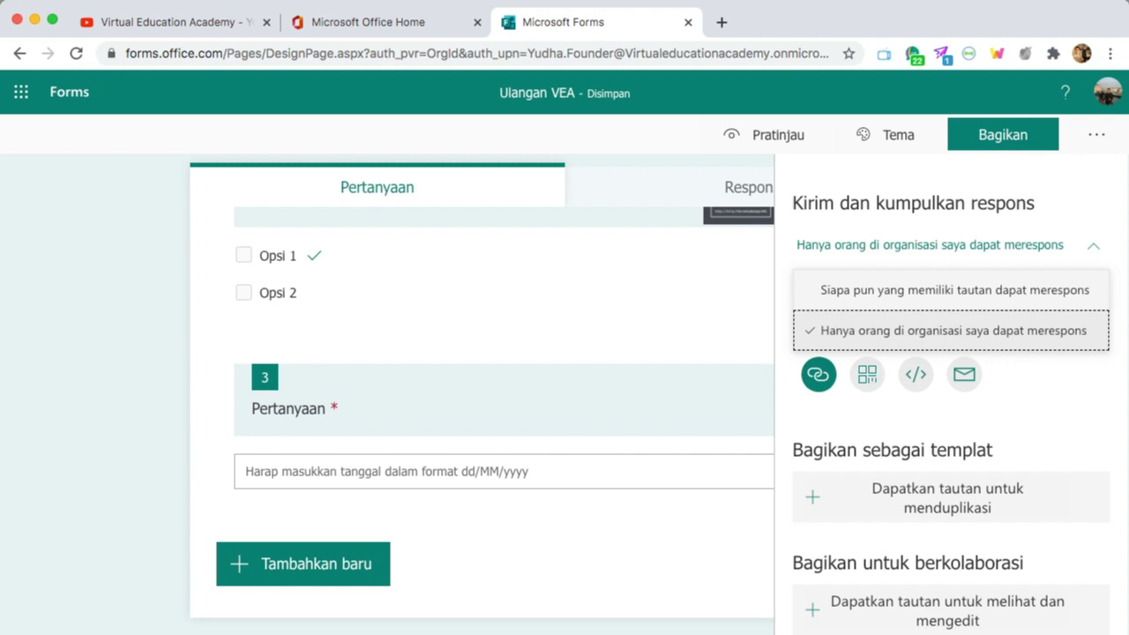
key("Up")
key("Return")
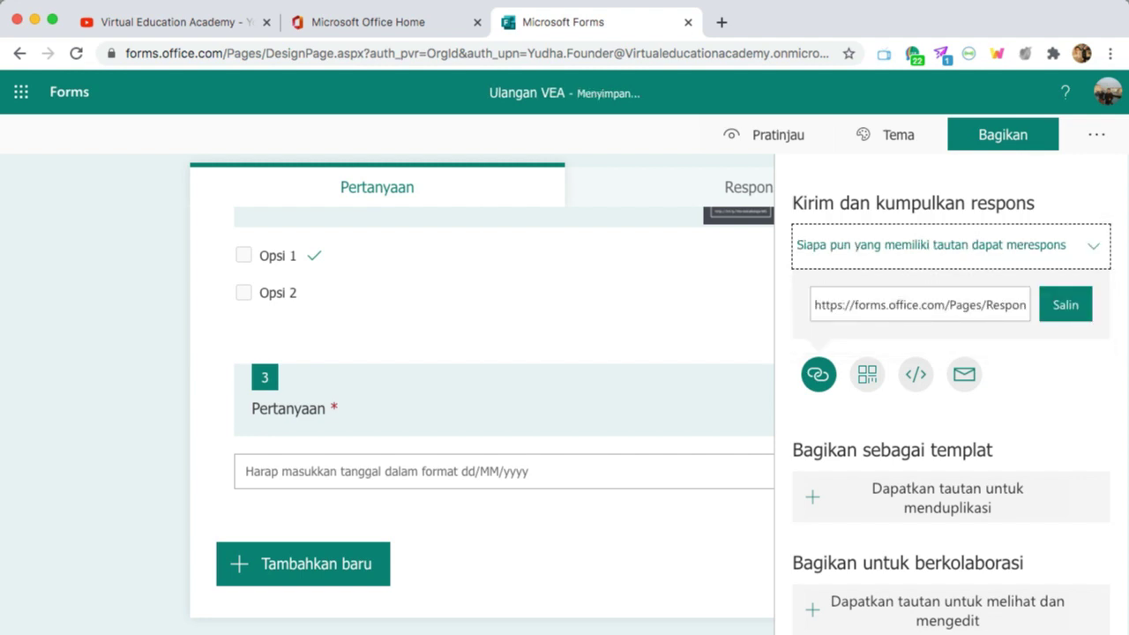
- Copy the quiz's response link, keep access for anyone with the link, and close the sharing options
key("Tab")
key("Return")
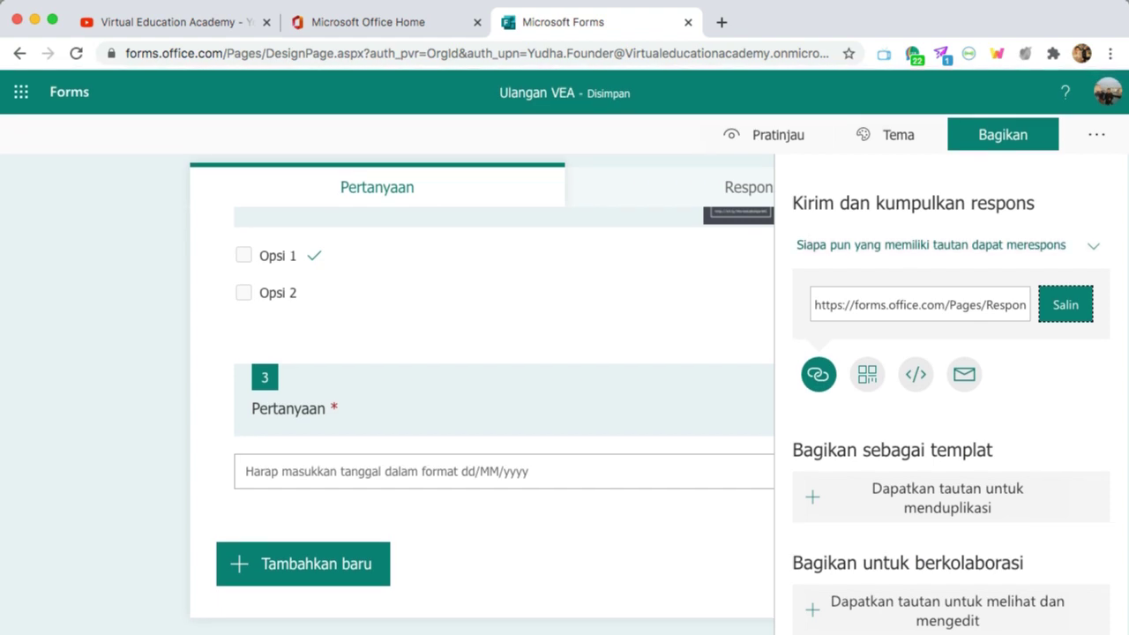
left_click(1094, 246)
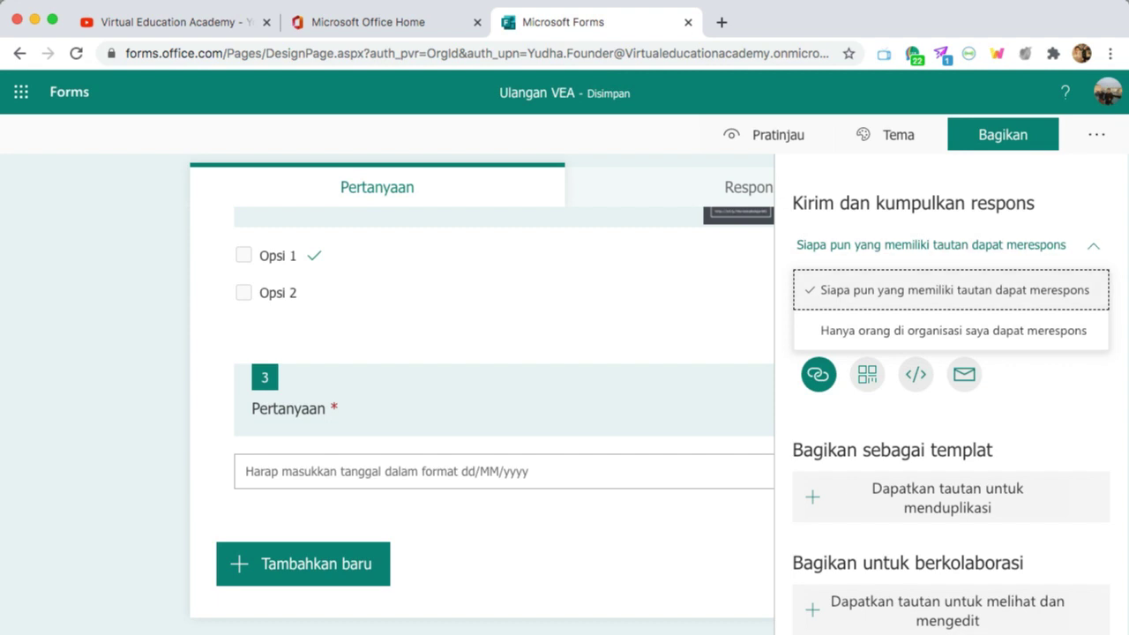
left_click(954, 290)
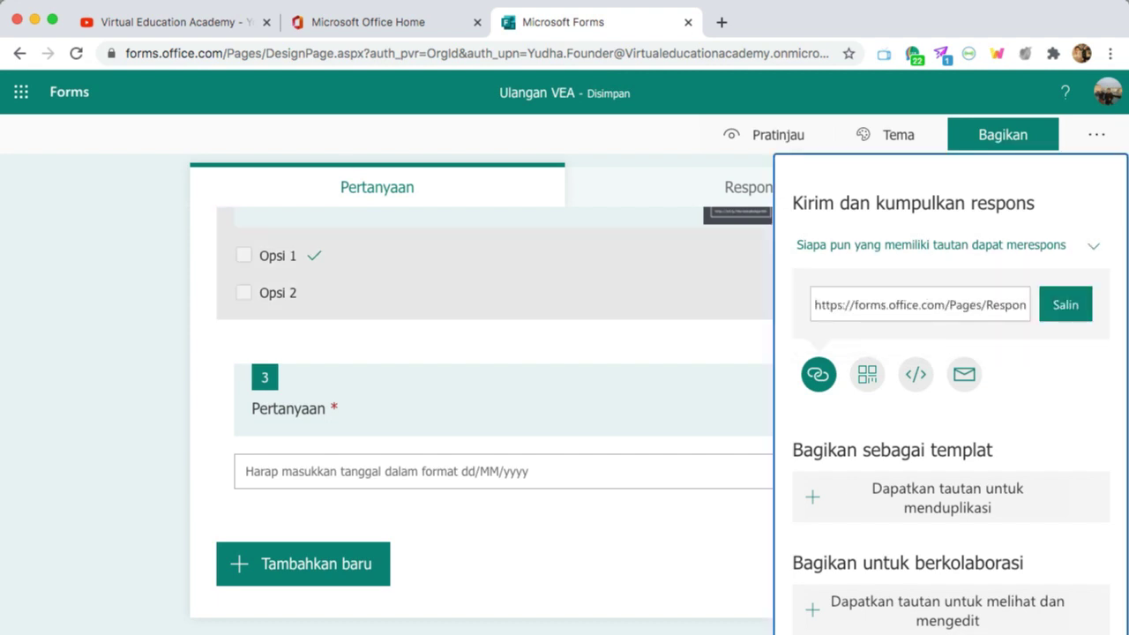
left_click(529, 272)
left_click(1003, 134)
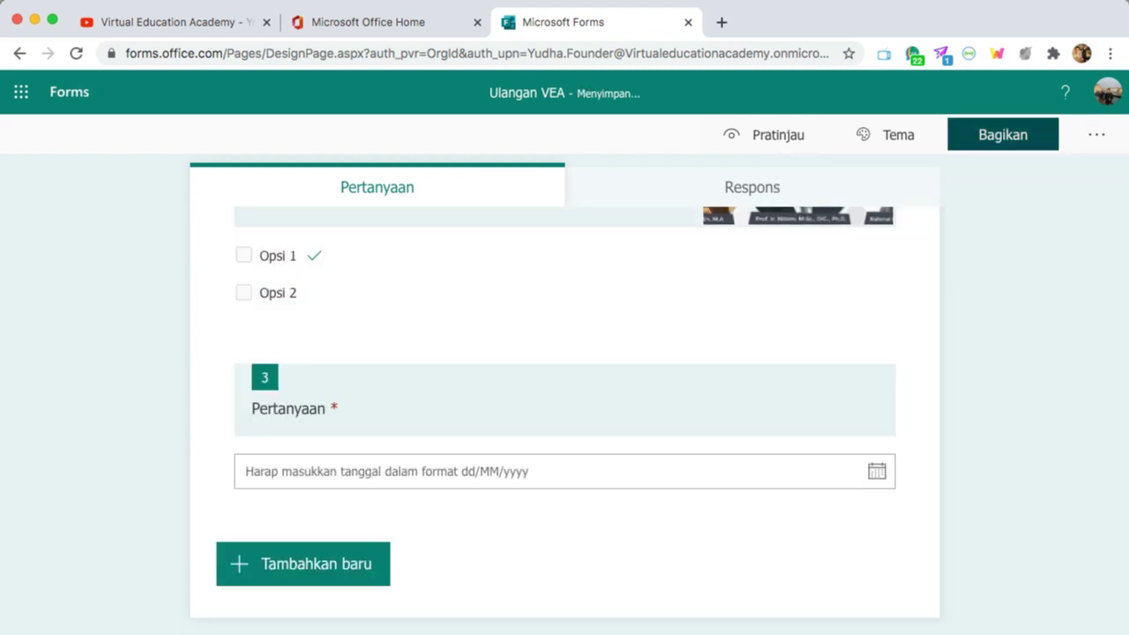
- Look through the available themes and the custom theme options (Sesuaikan Tema), including the image upload
left_click(886, 134)
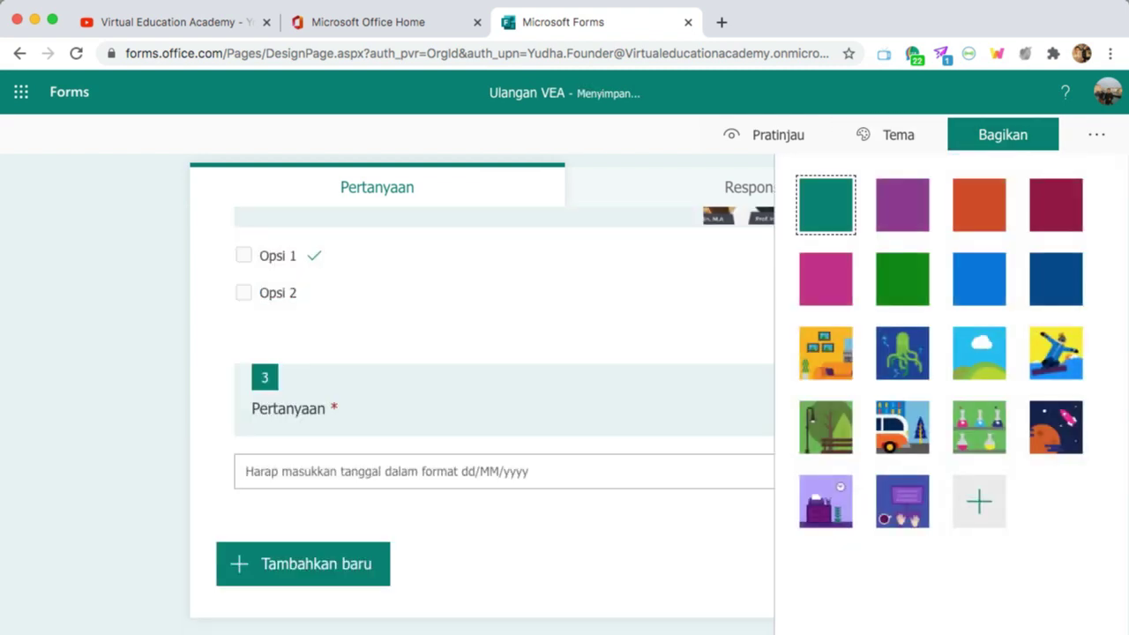
scroll(979, 501, "down", 1)
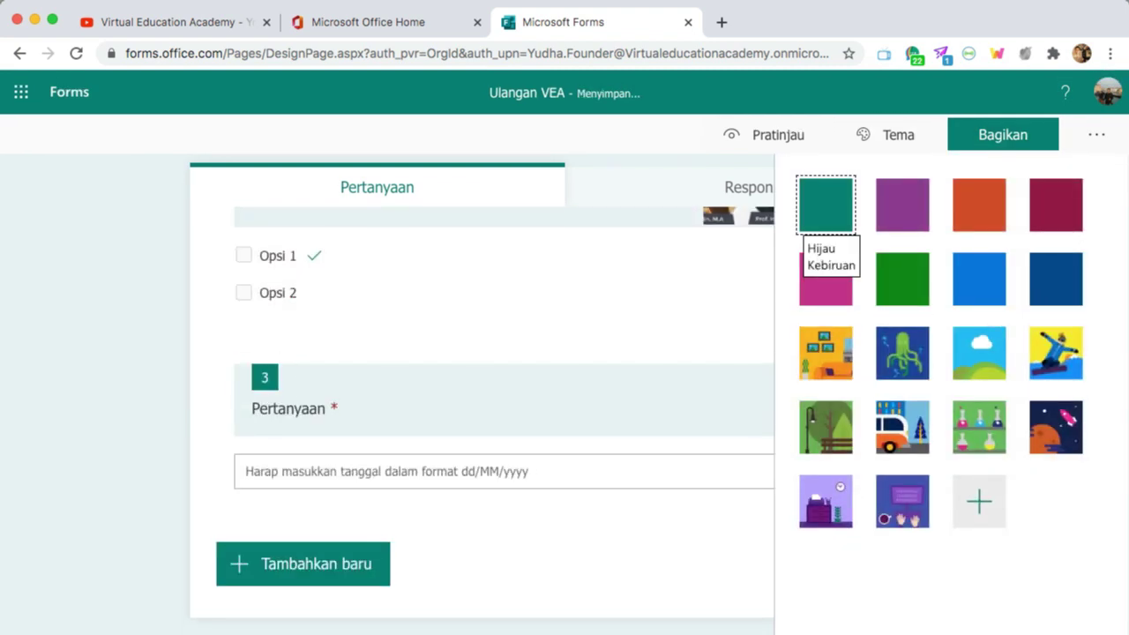
left_click(978, 501)
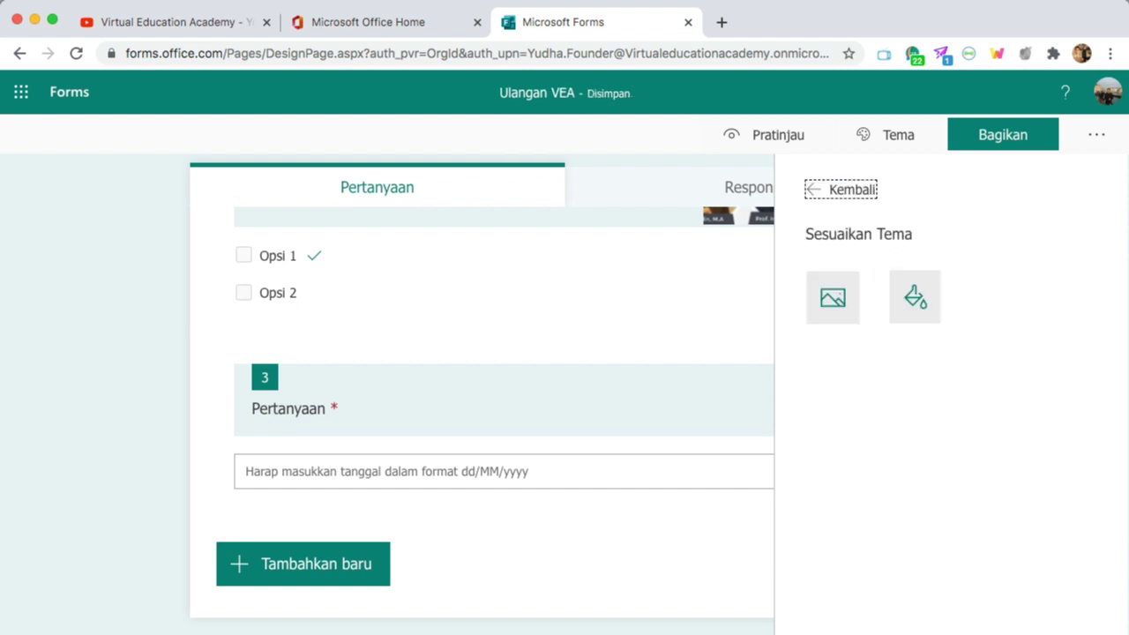
key("Return")
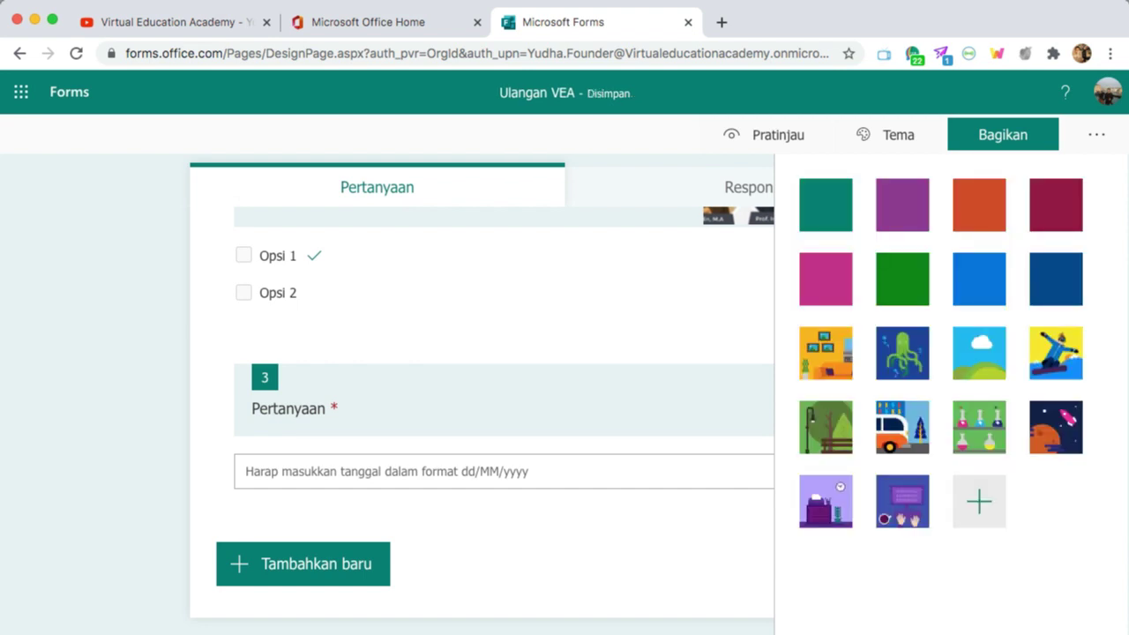
key("Return")
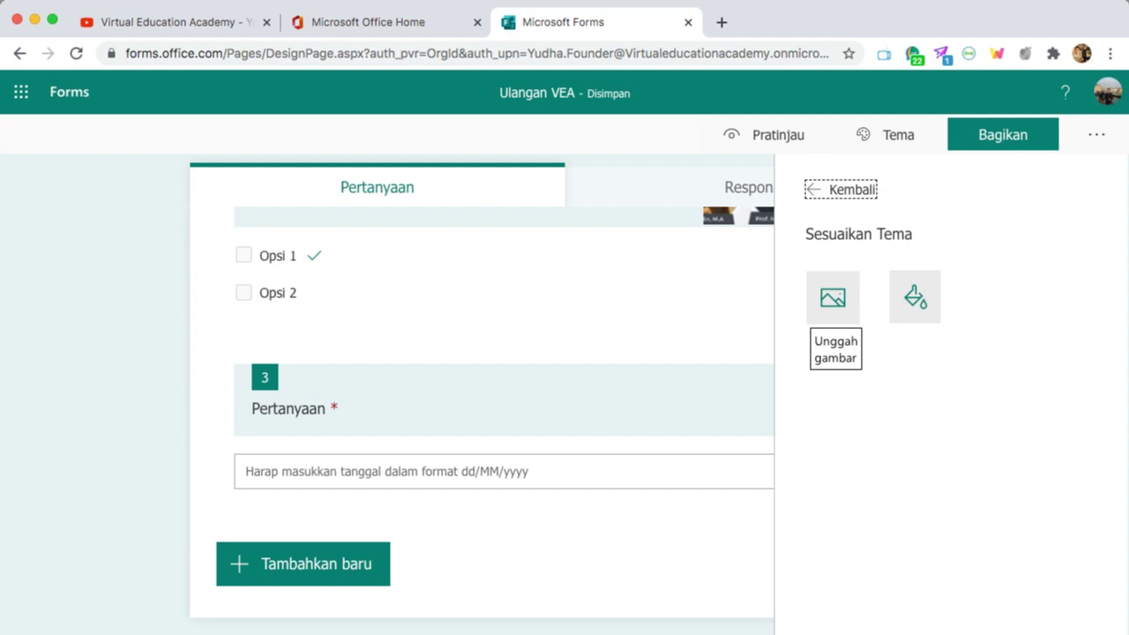
left_click(833, 298)
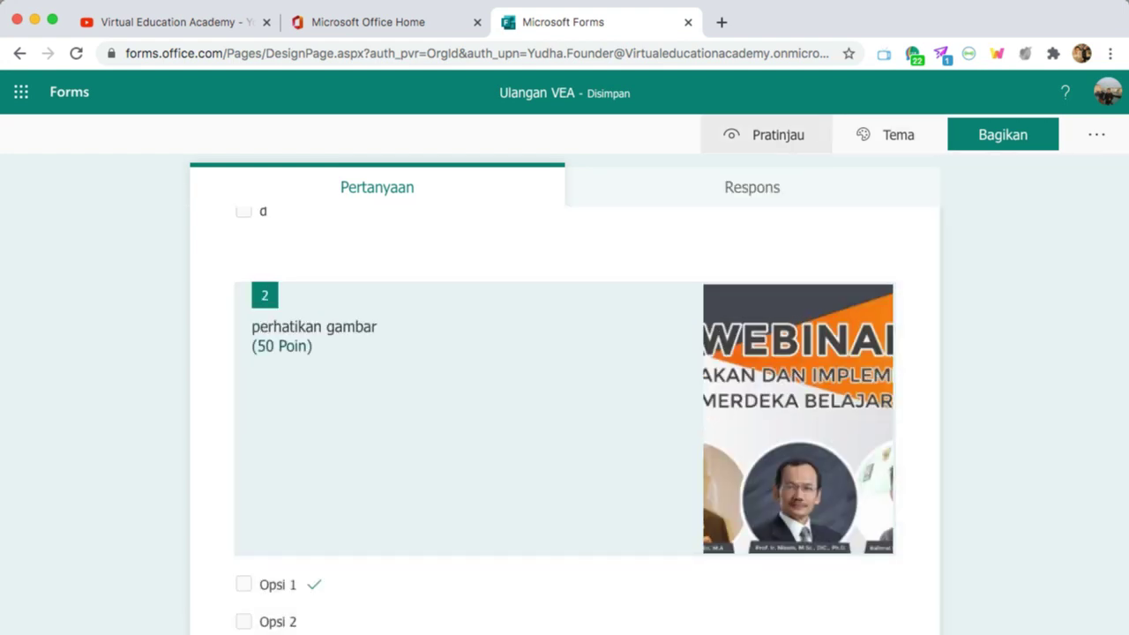
- Open the preview (Pratinjau) of the quiz in the computer view
left_click(765, 134)
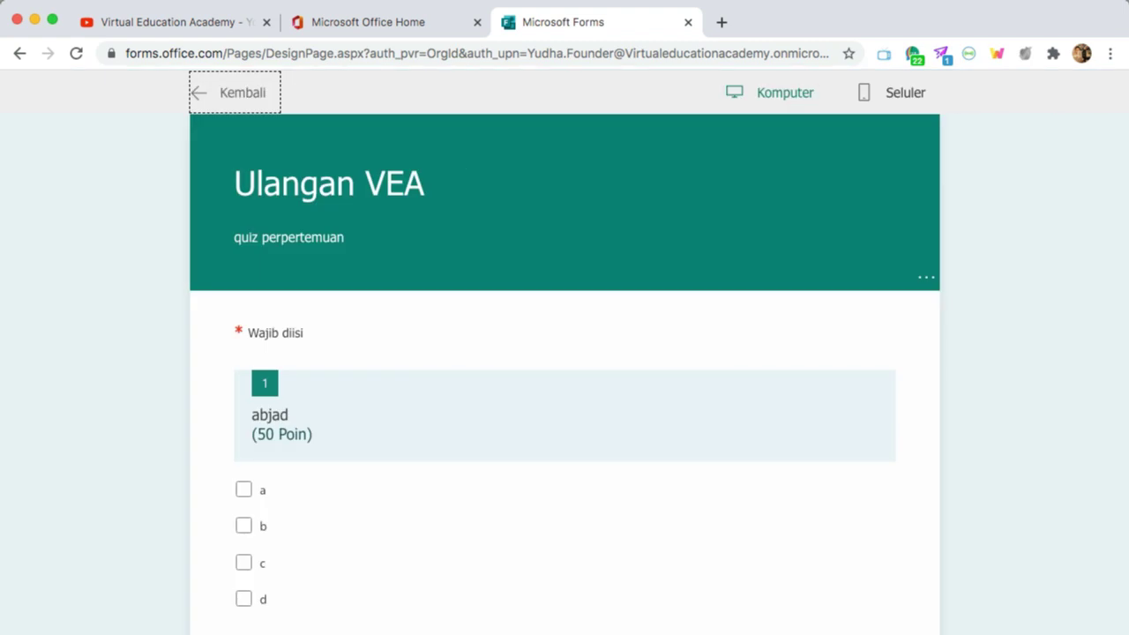
- Look through the whole quiz in the computer preview
scroll(564, 373, "down", 10)
scroll(564, 373, "up", 10)
scroll(565, 374, "down", 10)
scroll(564, 374, "up", 10)
- Switch the preview to the mobile view (Seluler) and examine the quiz's questions and the header's additional options
key("Tab")
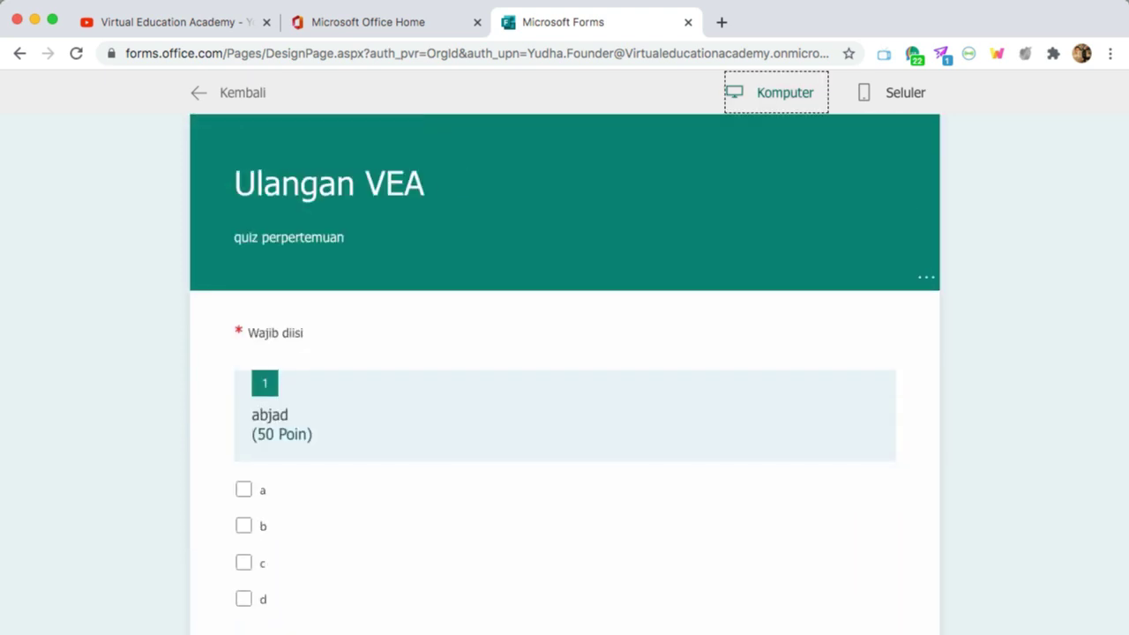
key("Tab")
key("Return")
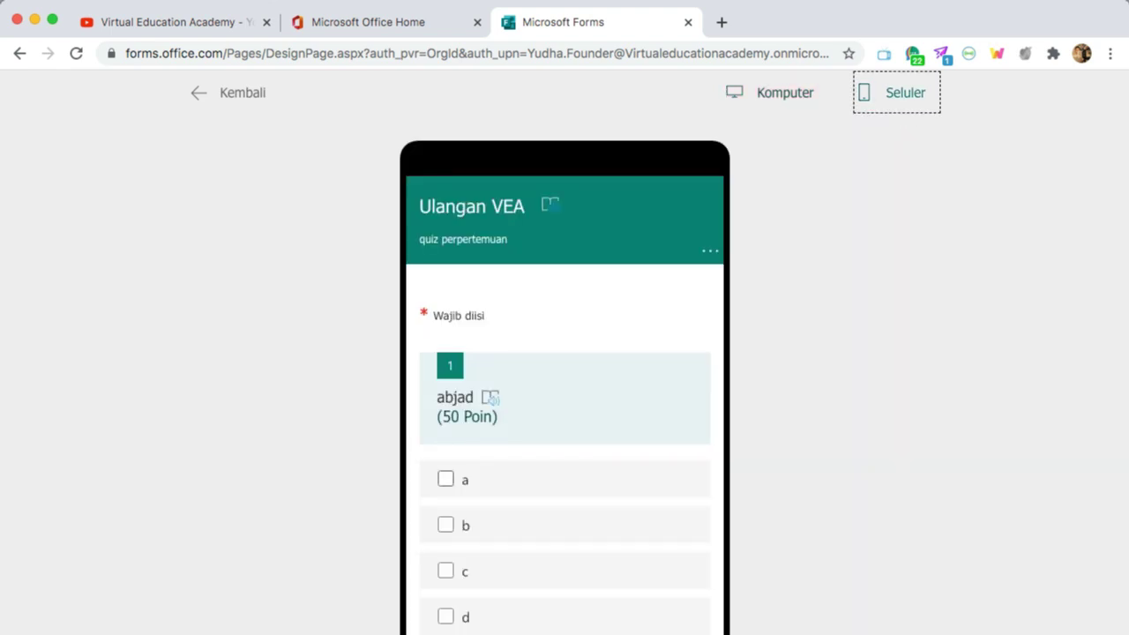
scroll(565, 405, "down", 5)
scroll(564, 370, "down", 10)
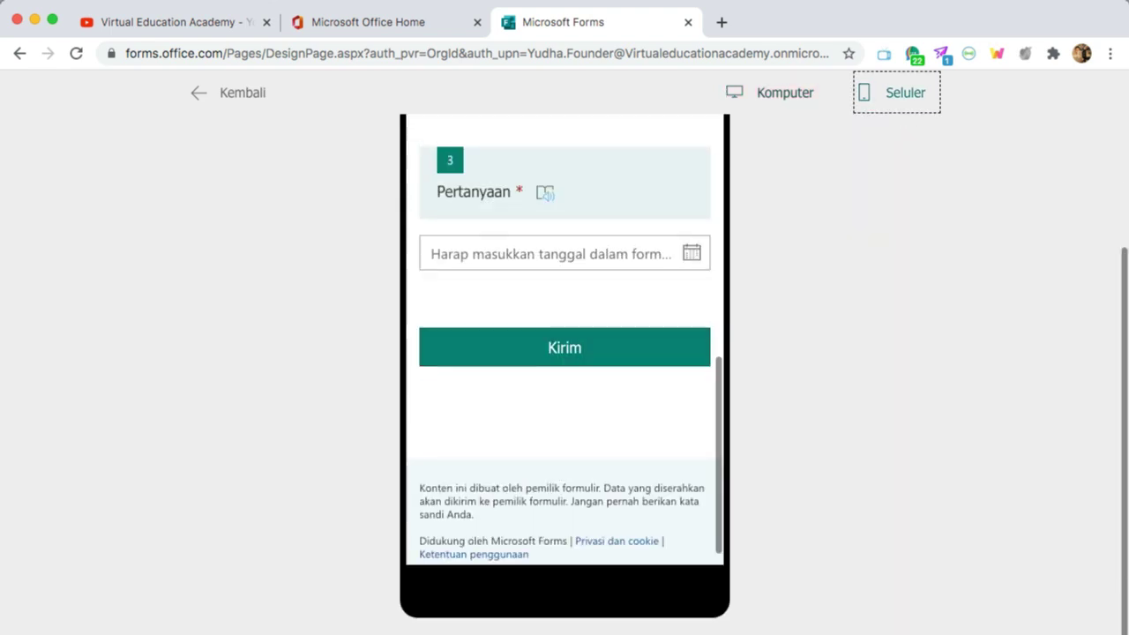
scroll(564, 370, "up", 10)
scroll(564, 370, "up", 5)
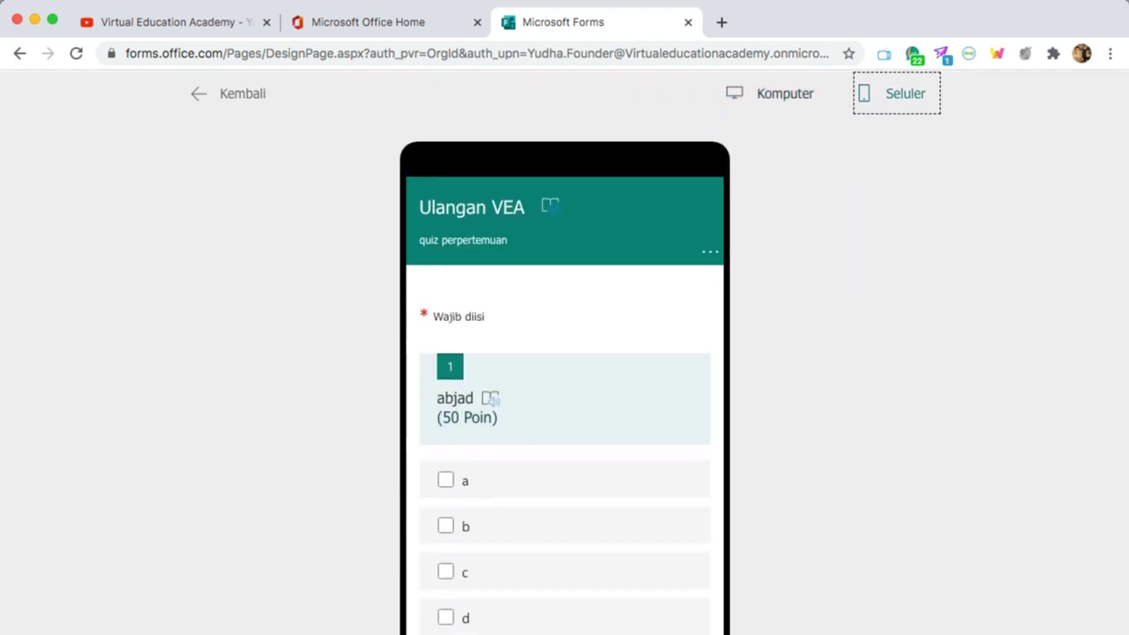
left_click(710, 251)
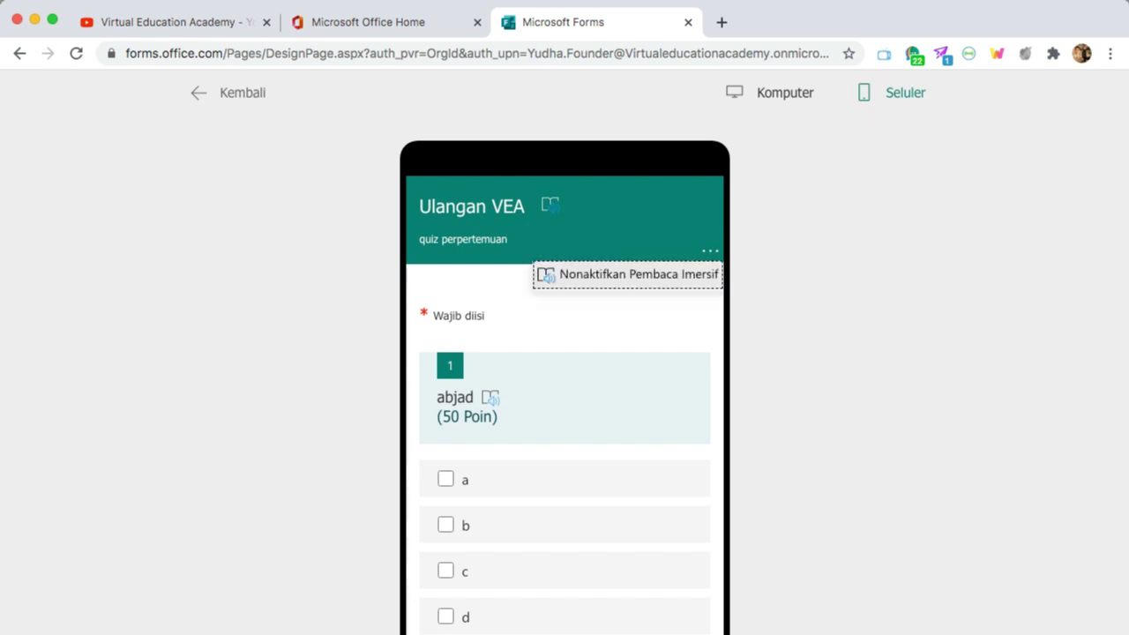
left_click(710, 251)
- Switch the preview back to the computer view (Komputer) and return to the quiz editor
left_click(769, 92)
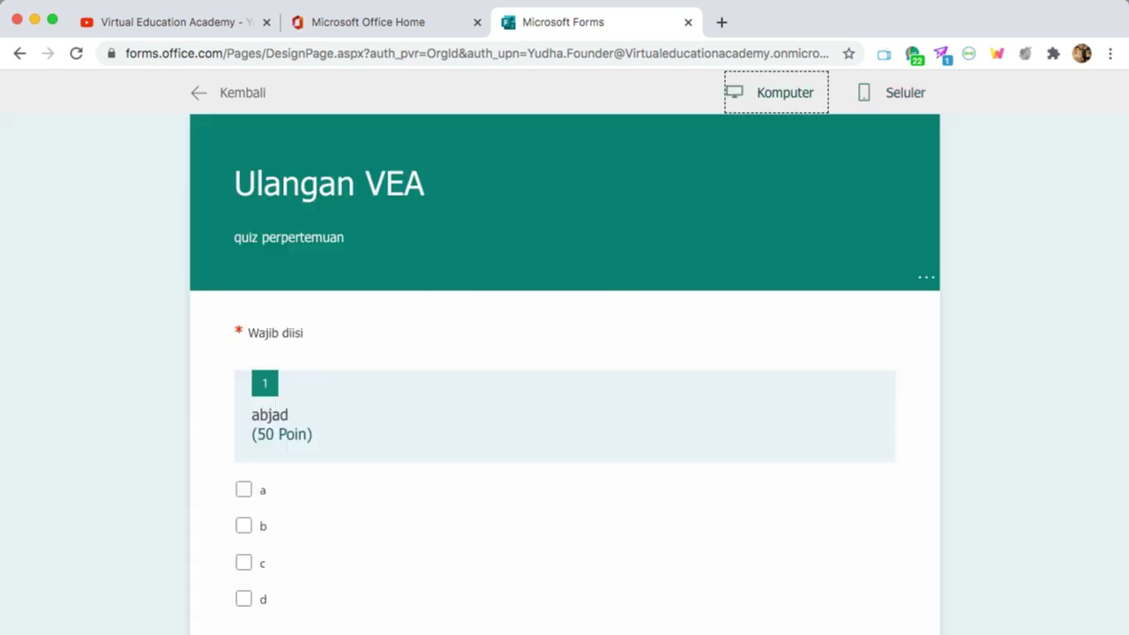
key("Escape")
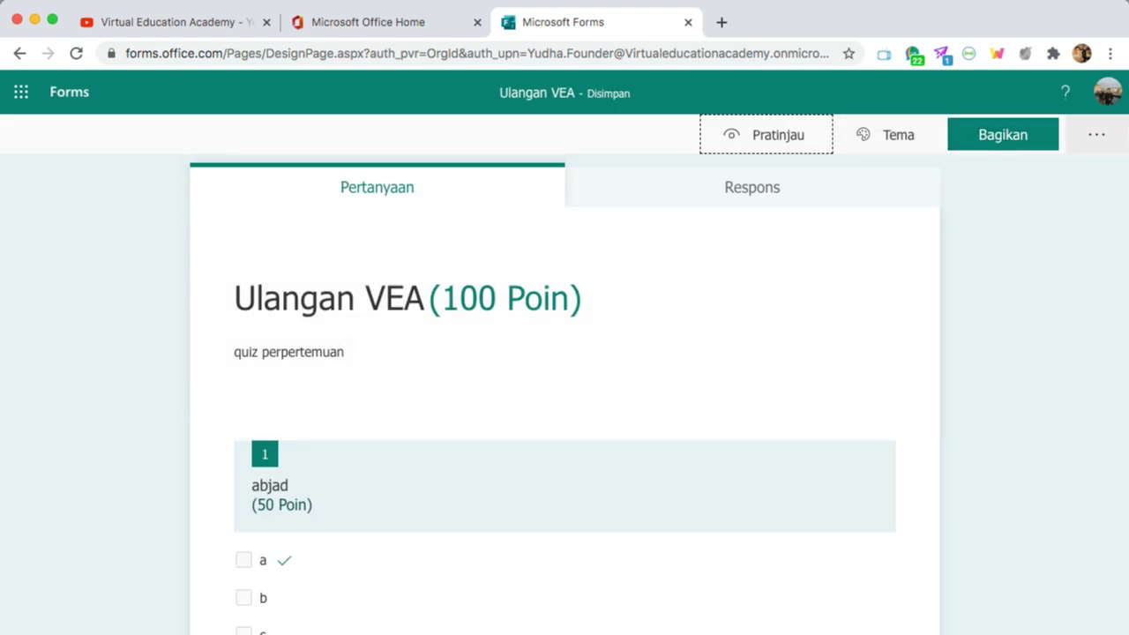
- Look at the quiz's additional options, such as settings (Pengaturan) and form printing (Cetak Formulir), without choosing any
left_click(1096, 134)
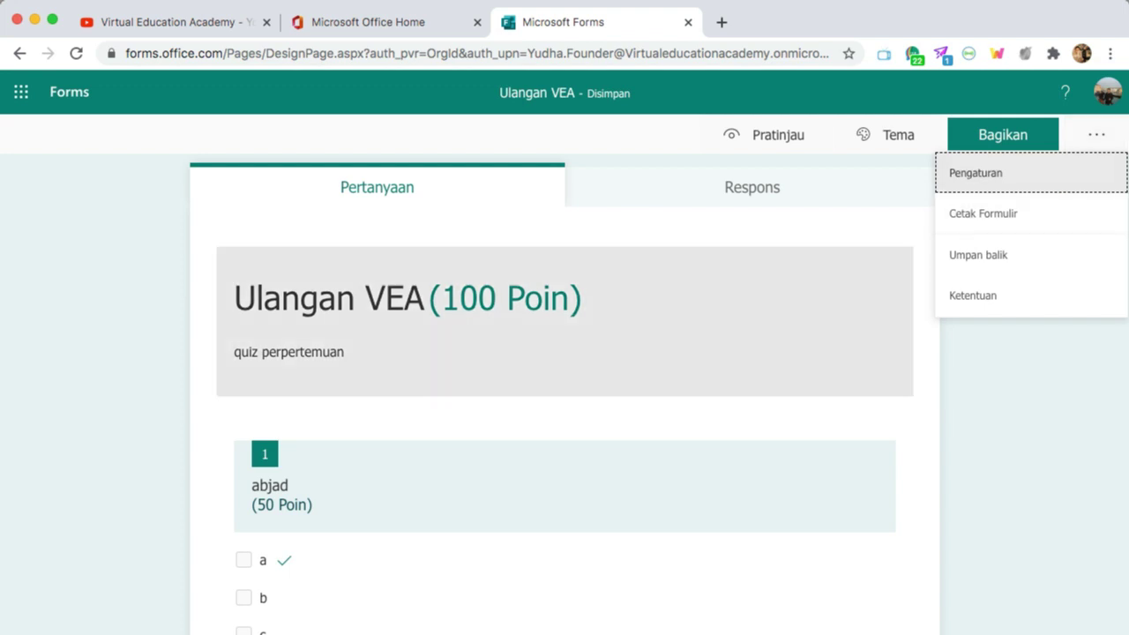
key("Escape")
left_click(1096, 134)
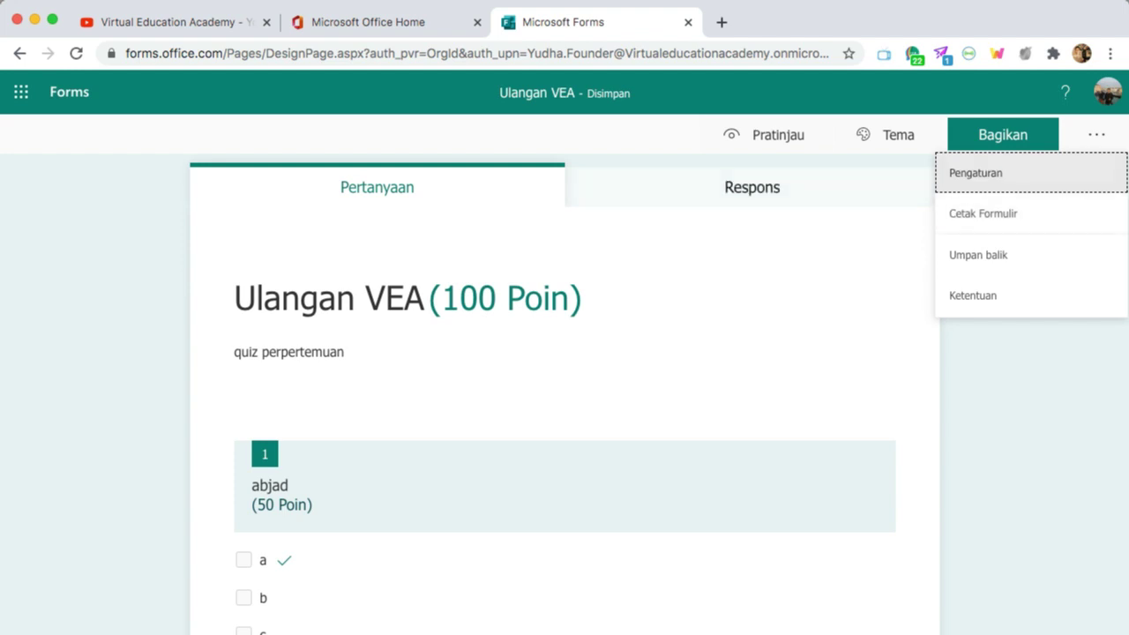
key("Escape")
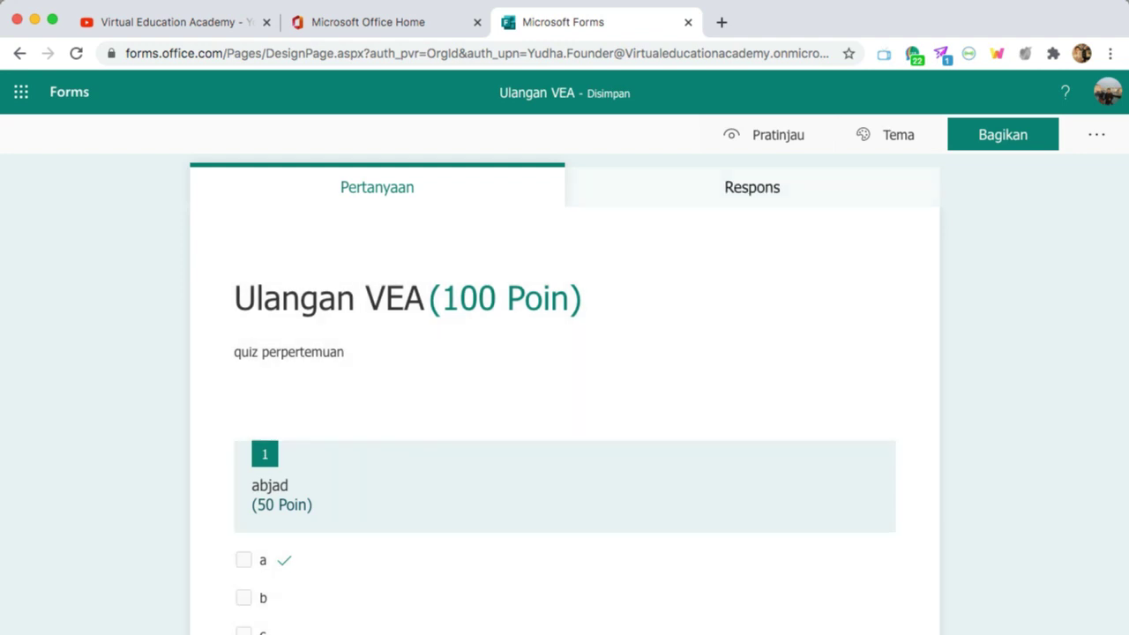
- Review the quiz's response summary (Respons) and try to open the results in Excel (Buka di Excel)
left_click(751, 187)
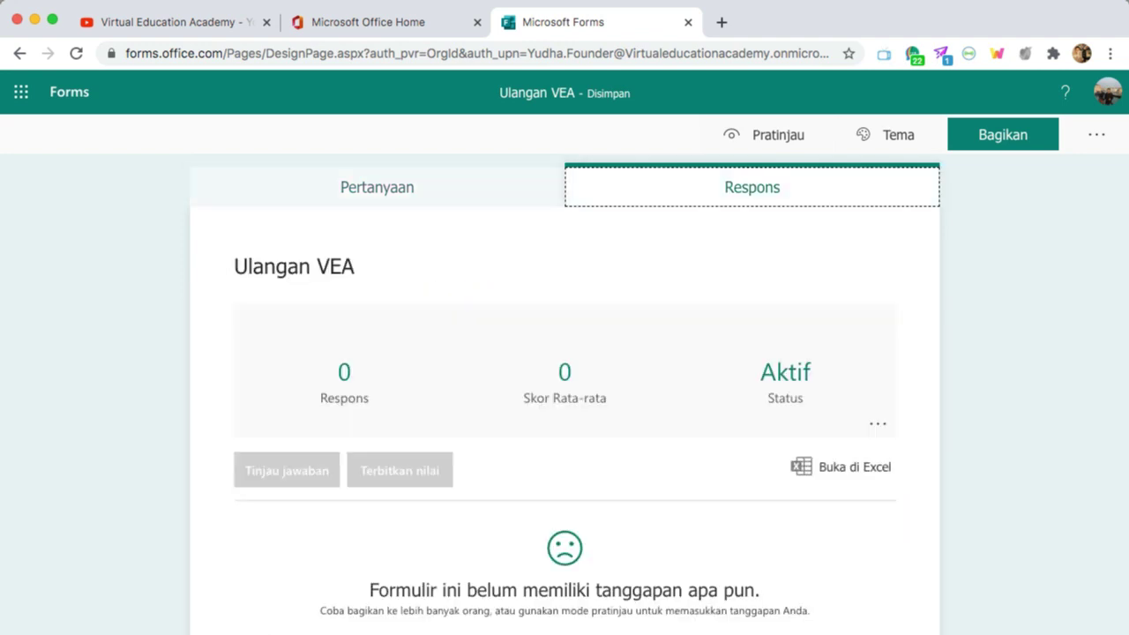
scroll(564, 397, "down", 3)
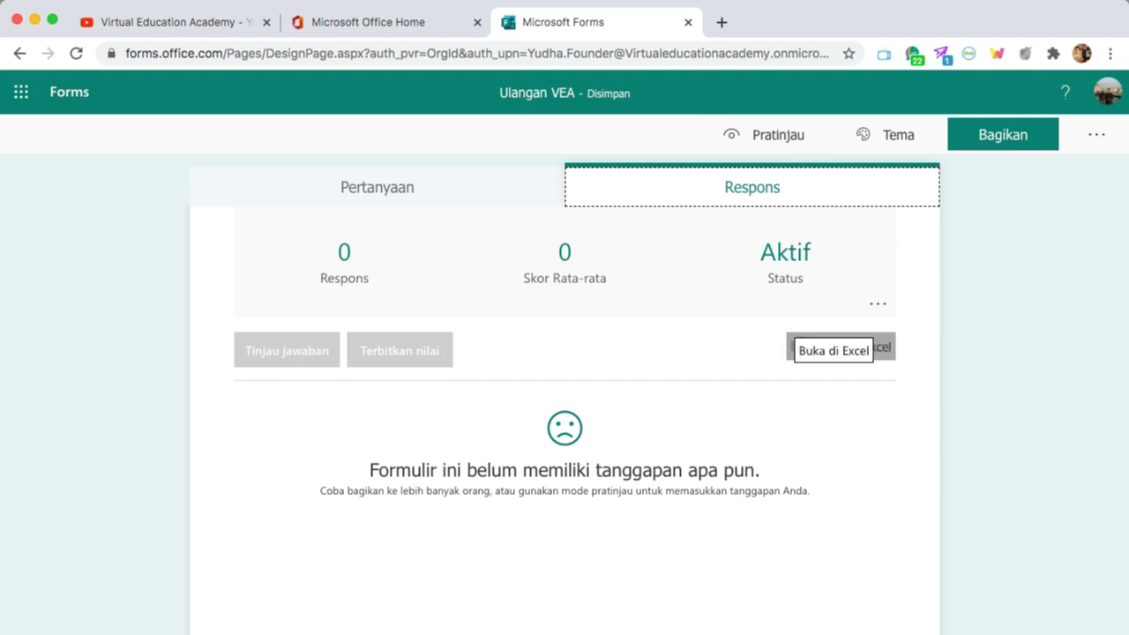
left_click(840, 347)
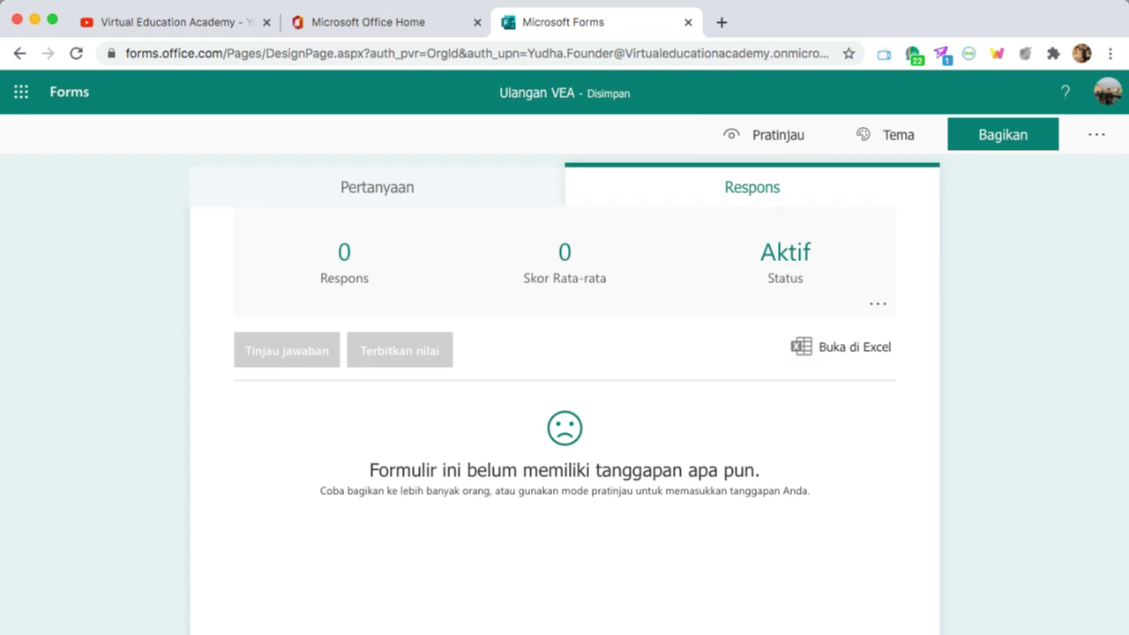
scroll(565, 396, "up", 3)
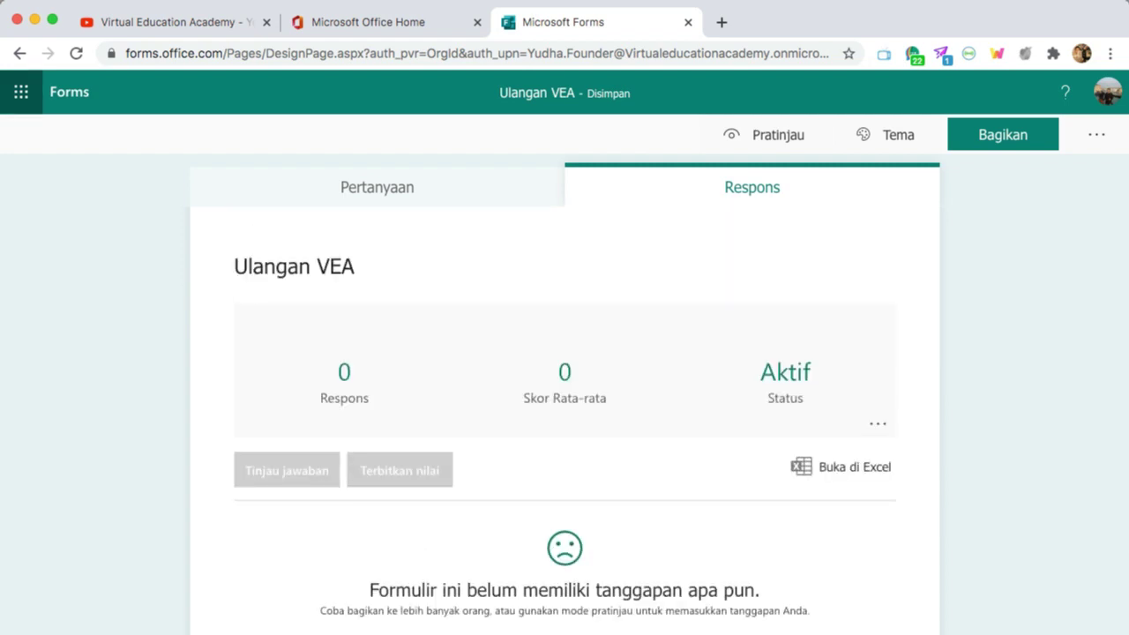
- Switch from Forms to OneDrive through the Office 365 app list
left_click(21, 92)
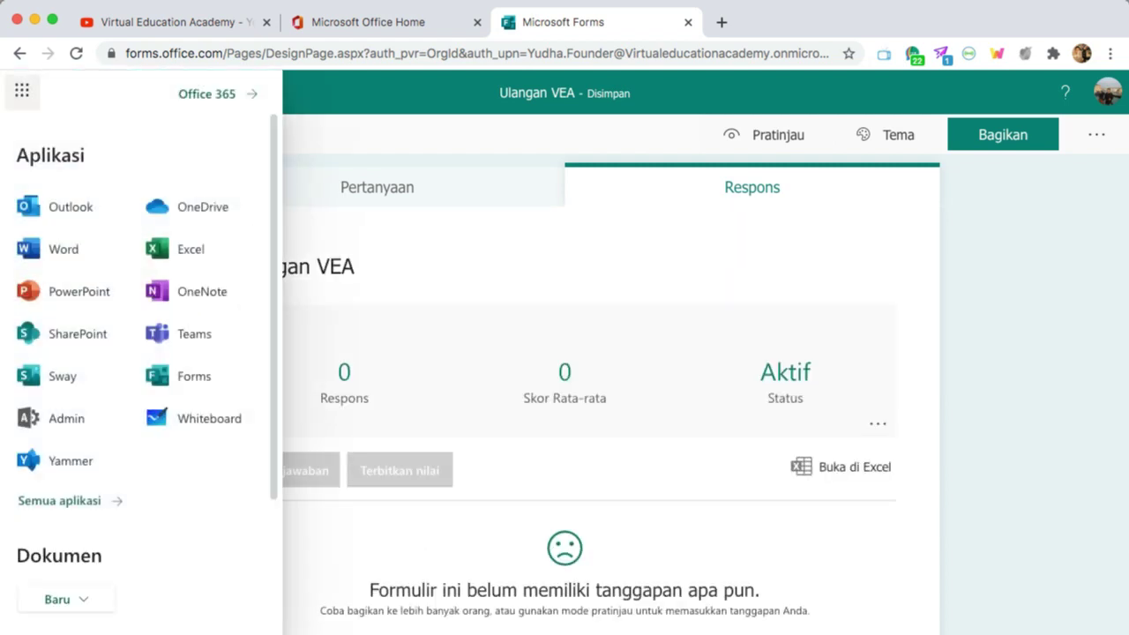
left_click(201, 206)
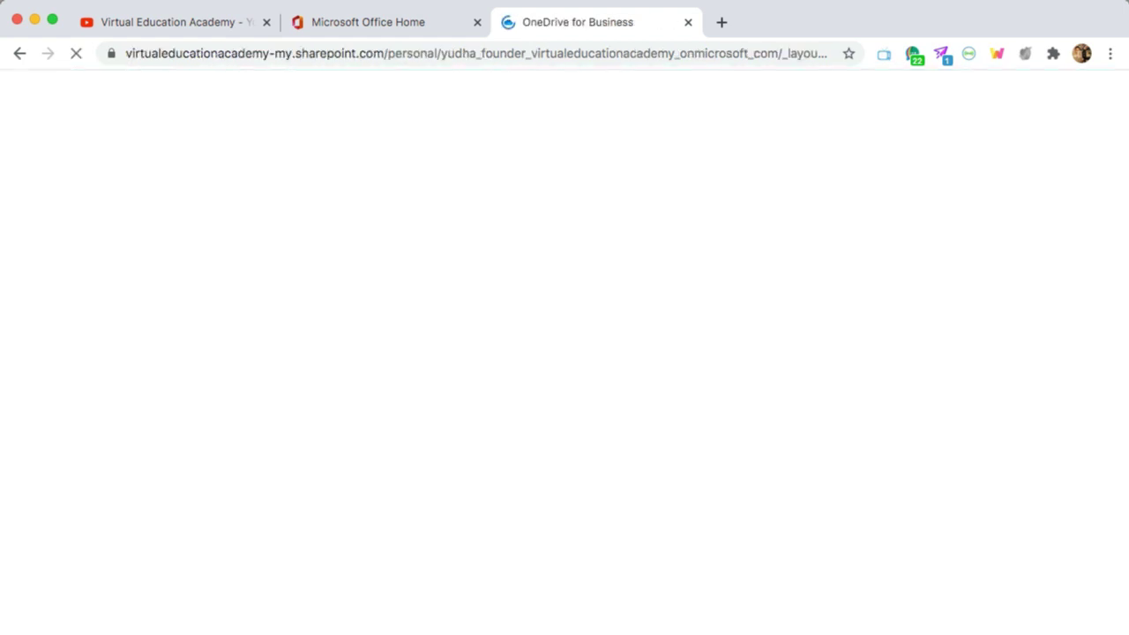